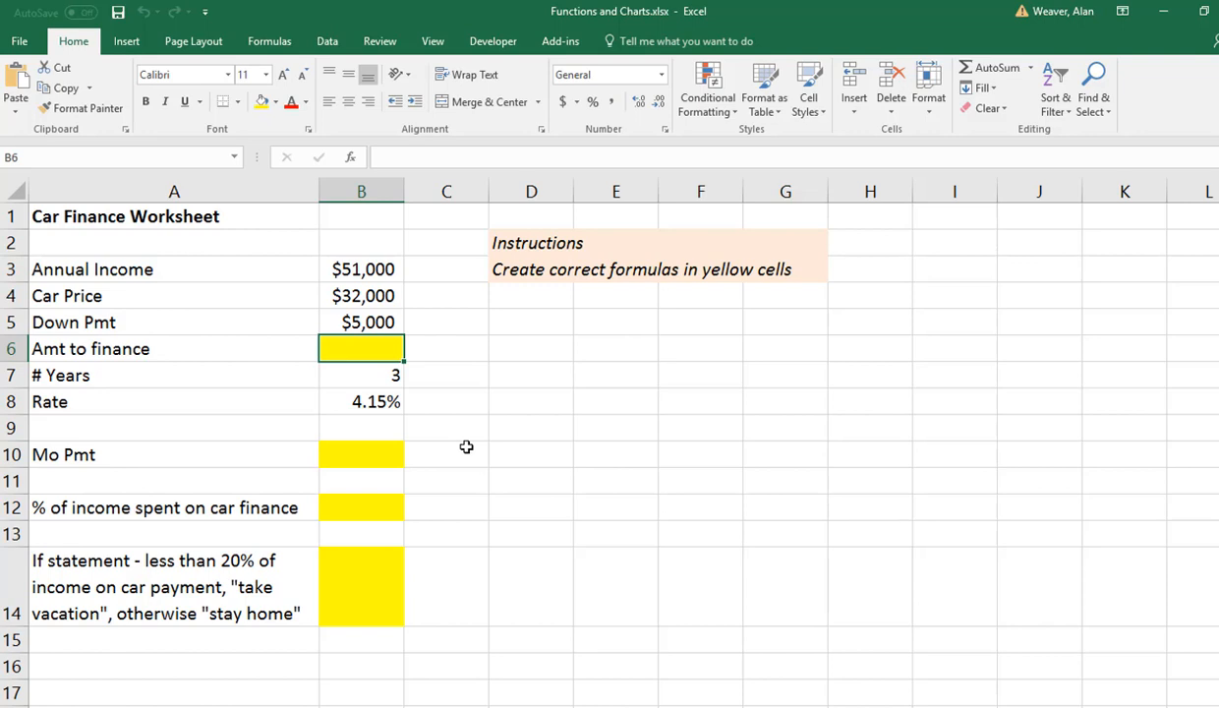
Calculate the amount to finance in cell B6 with the formula =B4-B5.
type("]")
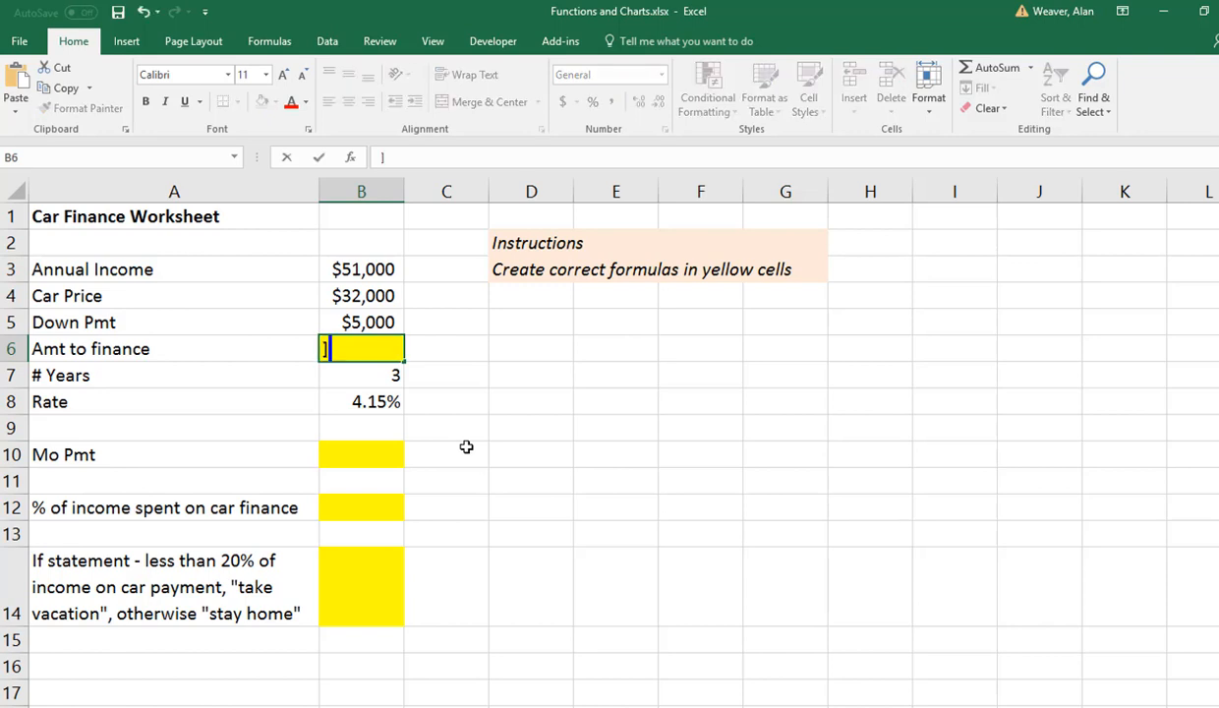
key("BackSpace")
type("=")
key("Up")
key("Up")
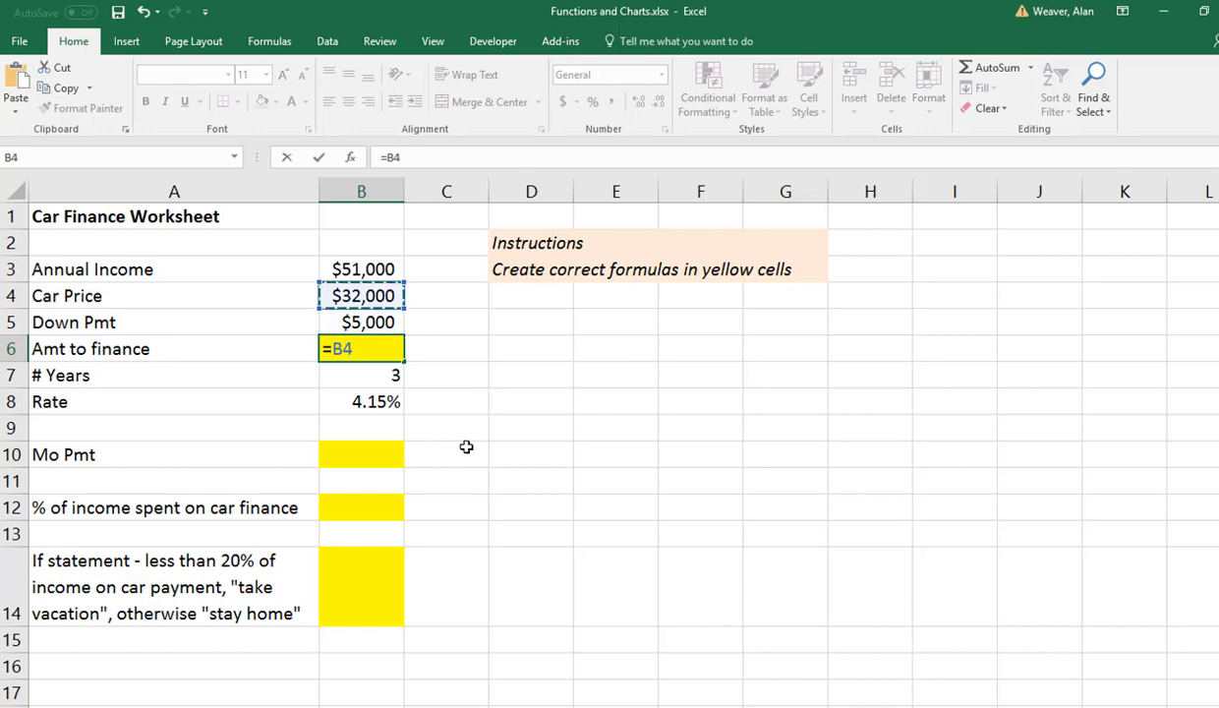
type("-")
key("Up")
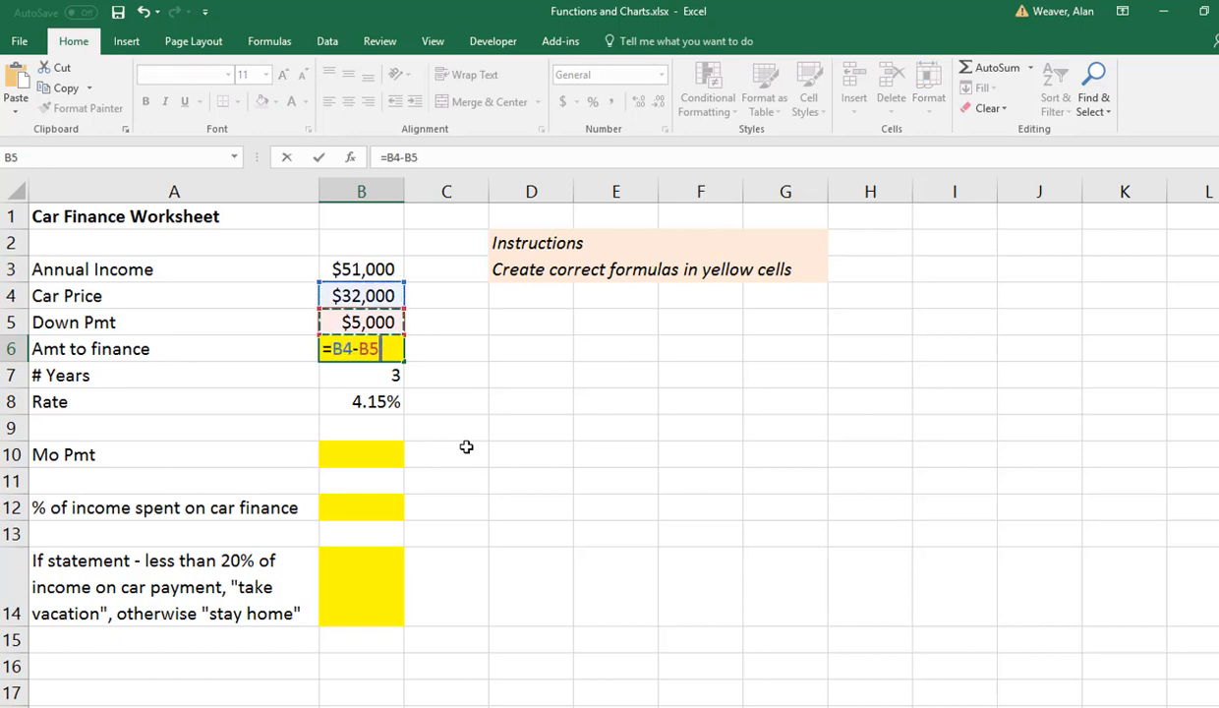
key("ctrl+Return")
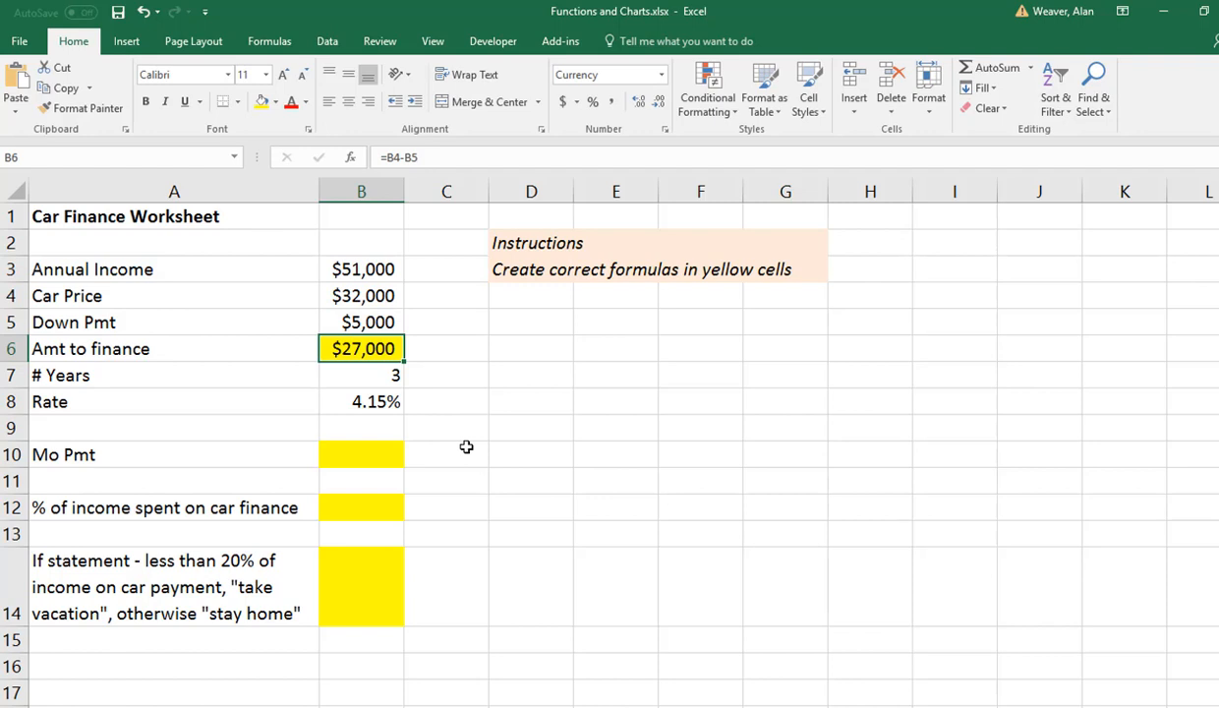
Start a PMT function in cell B10 for the monthly payment, with B8/12 as its Rate argument.
left_click(371, 460)
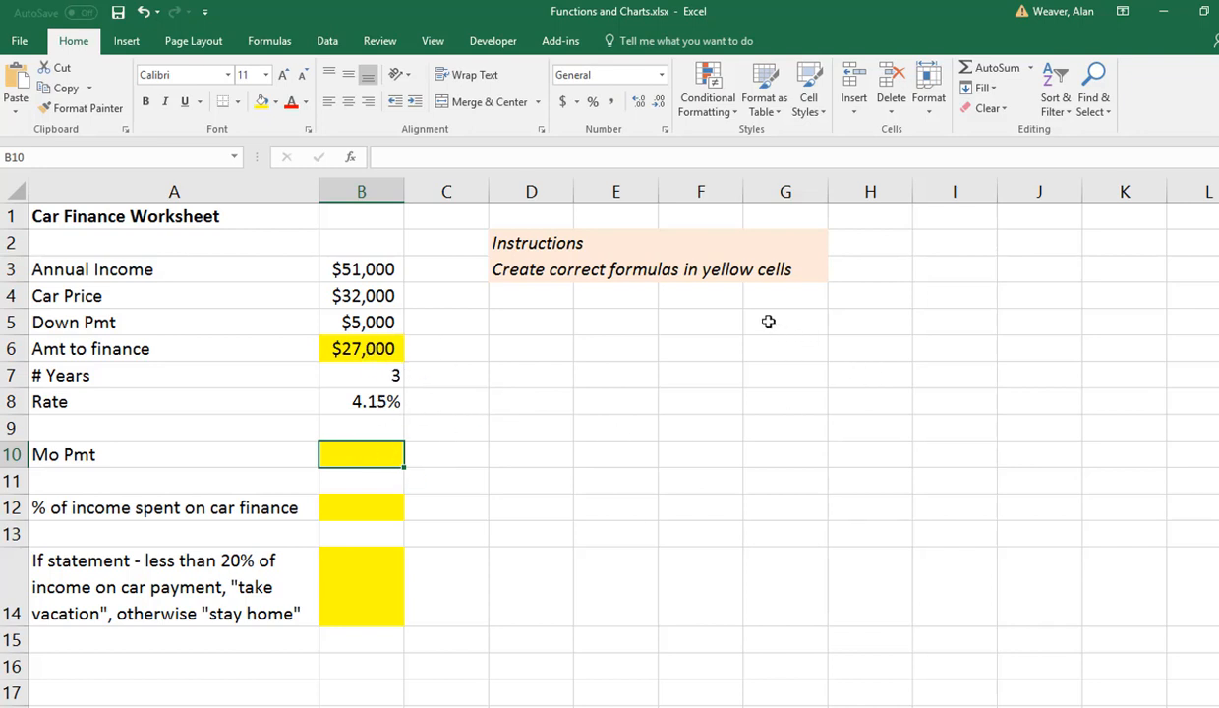
left_click(275, 41)
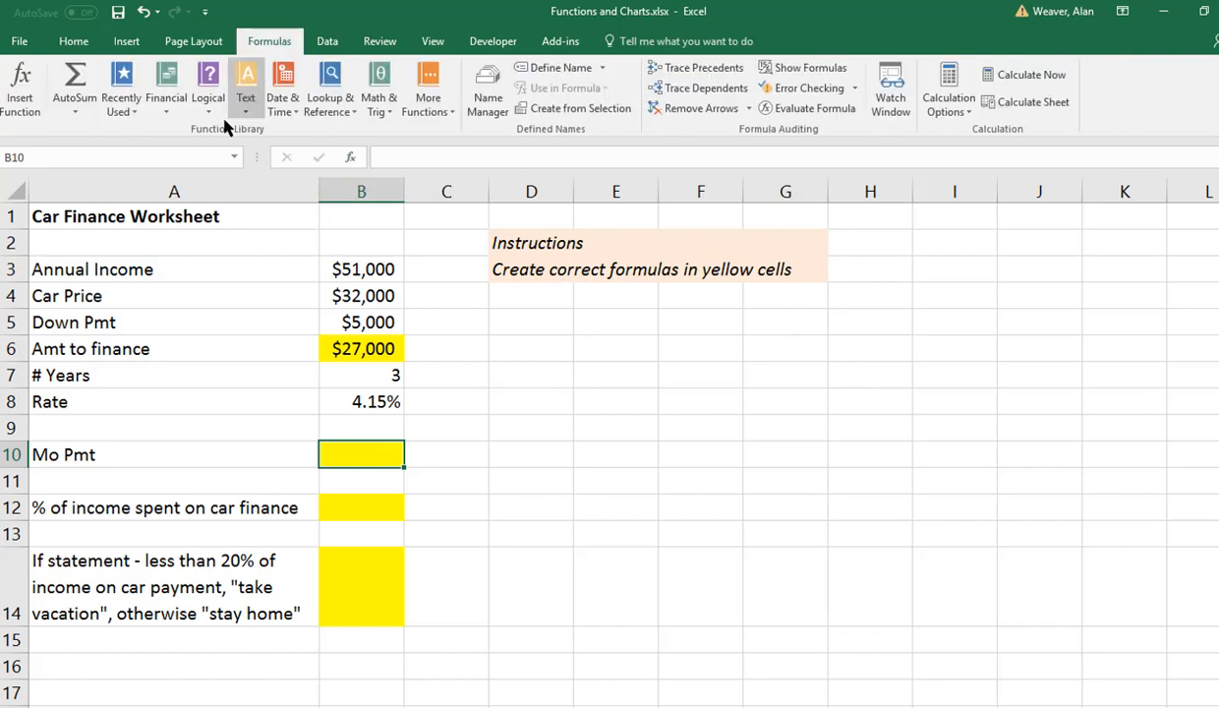
left_click(166, 106)
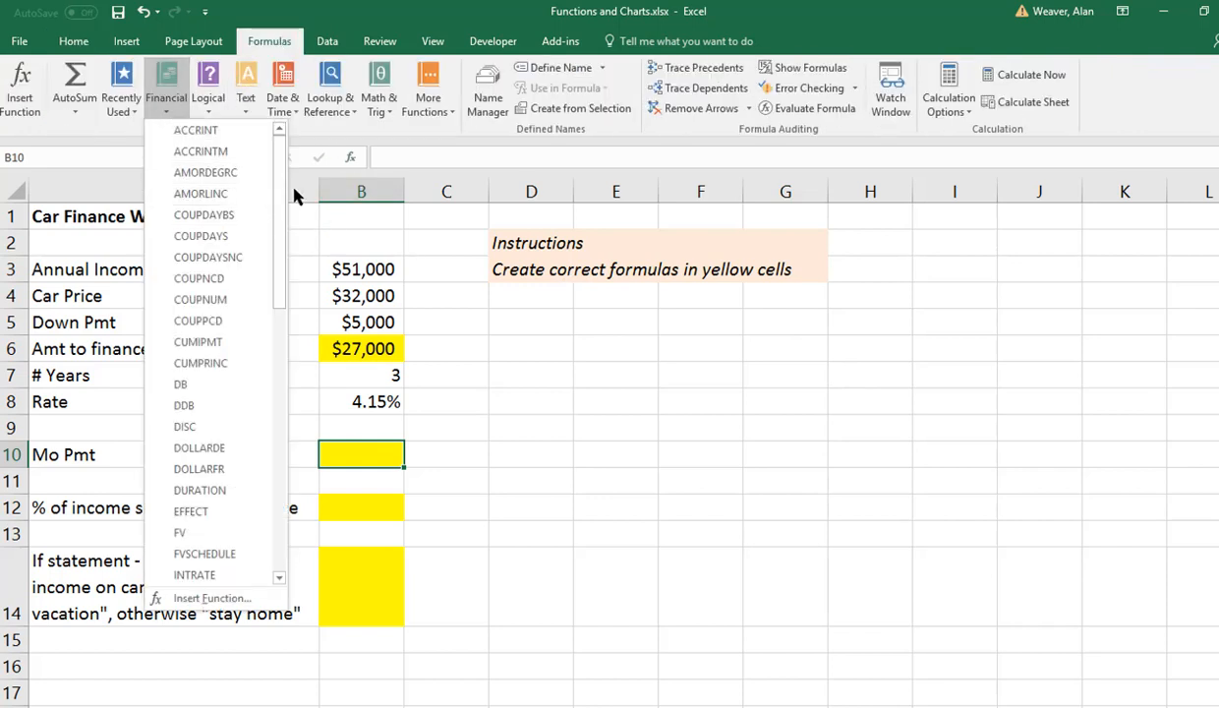
left_click_drag(281, 205, 301, 376)
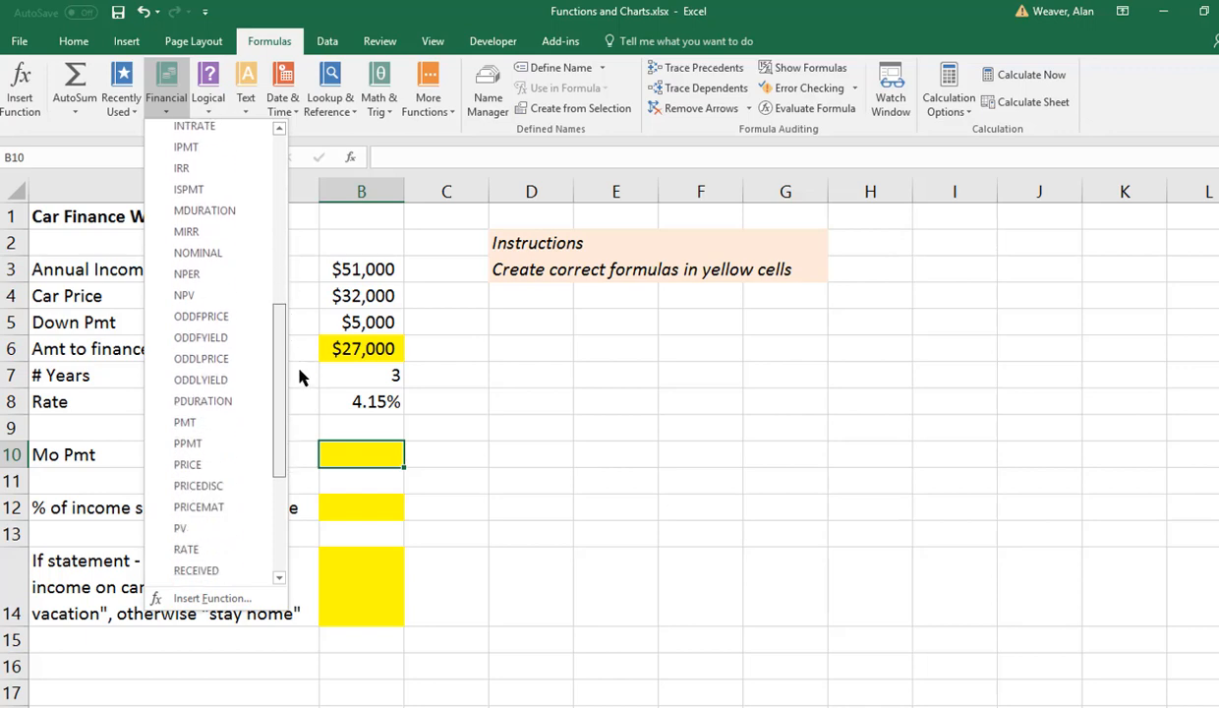
left_click(239, 423)
left_click_drag(438, 245, 770, 287)
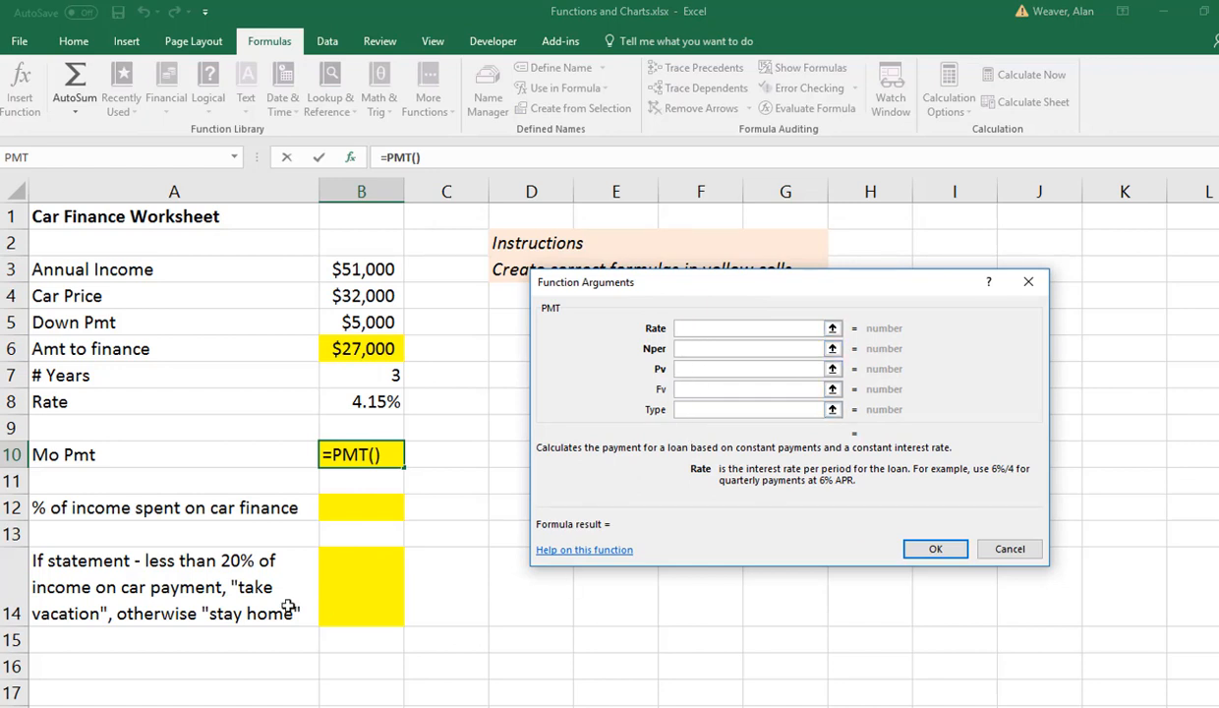
left_click(375, 402)
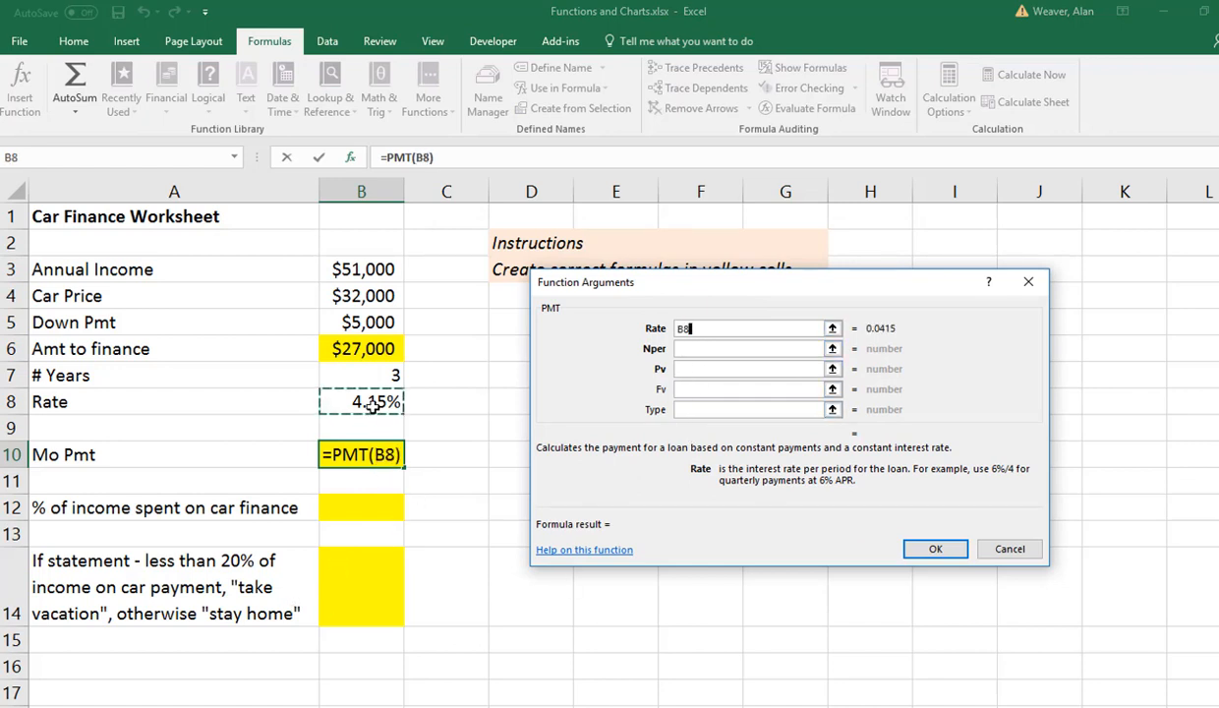
type("/12")
key("Tab")
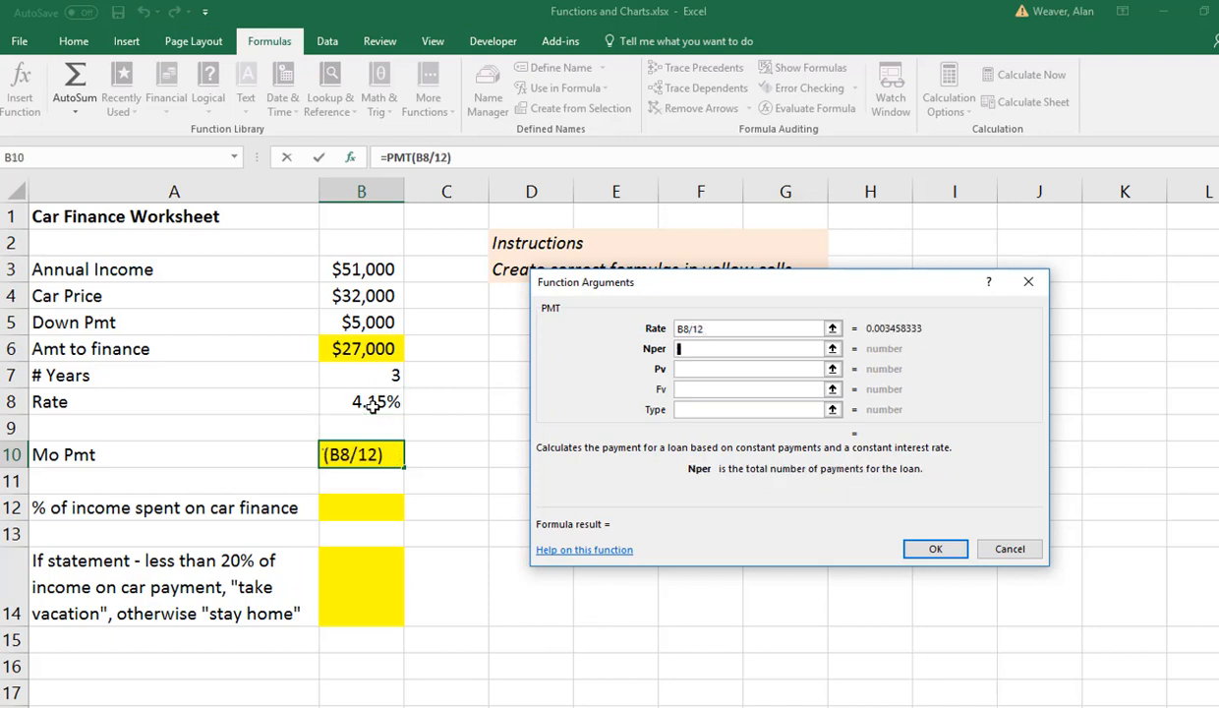
Complete the PMT function with B7*12 as Nper and -B6 as Pv.
left_click(389, 375)
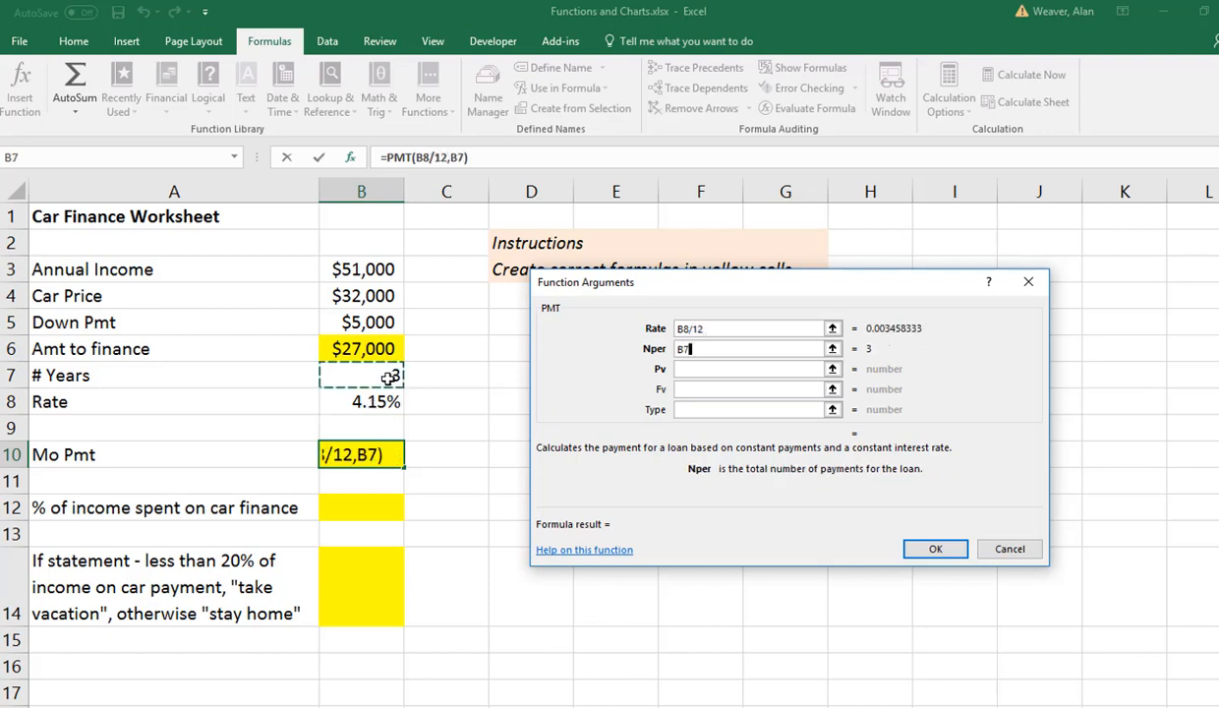
type("*")
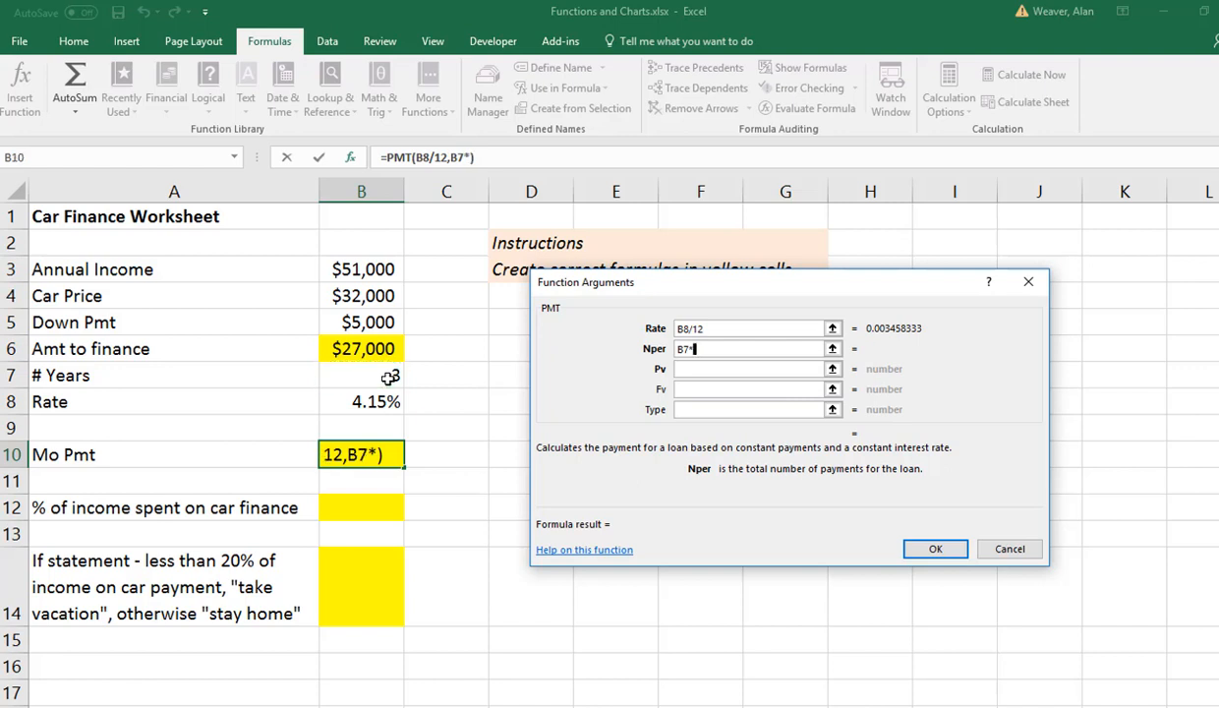
type("12")
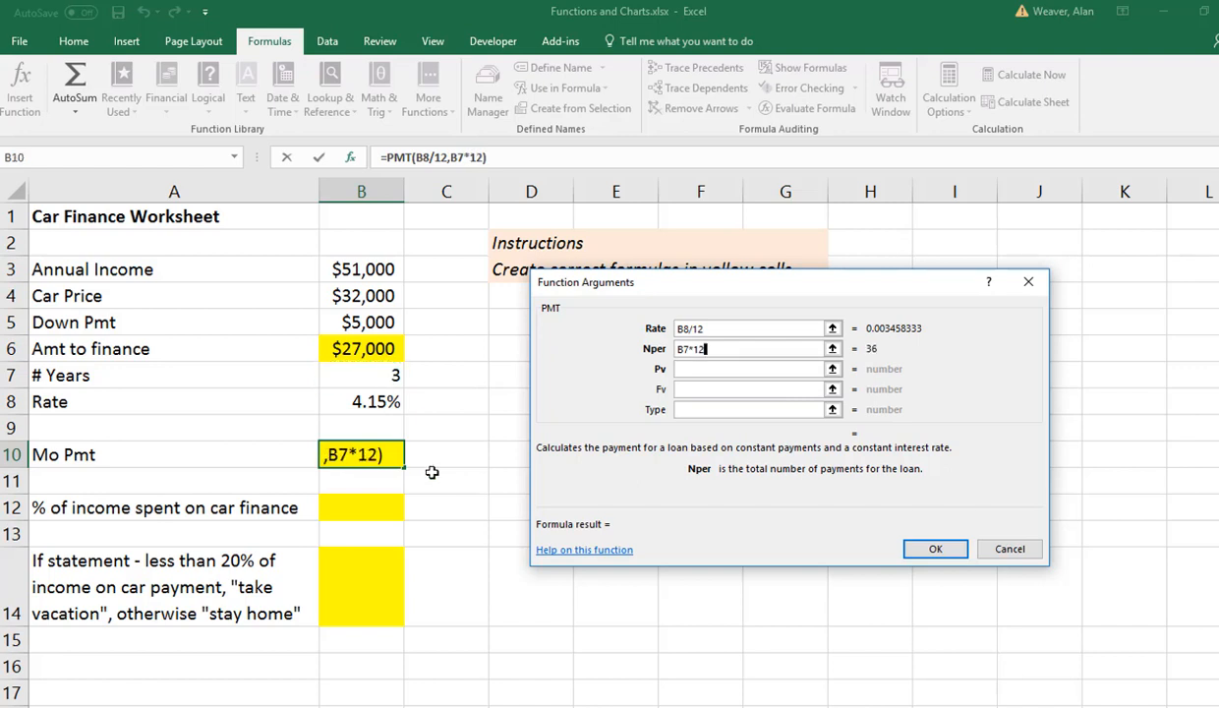
left_click(689, 371)
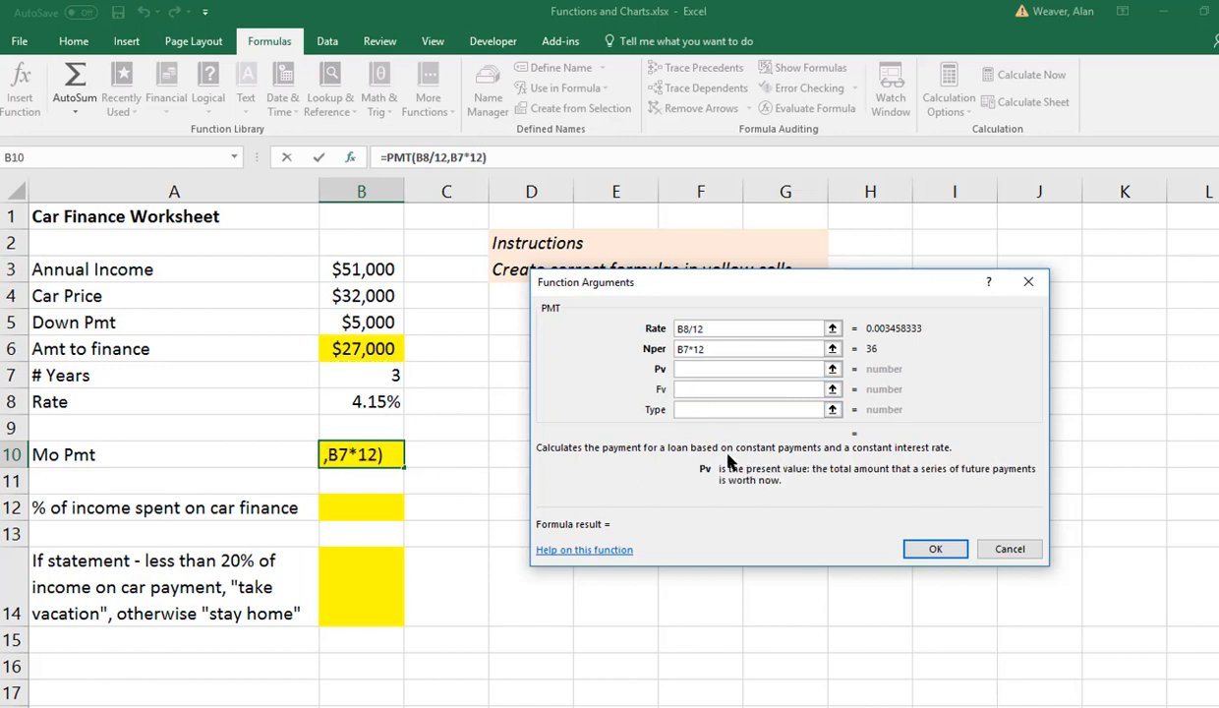
type("-")
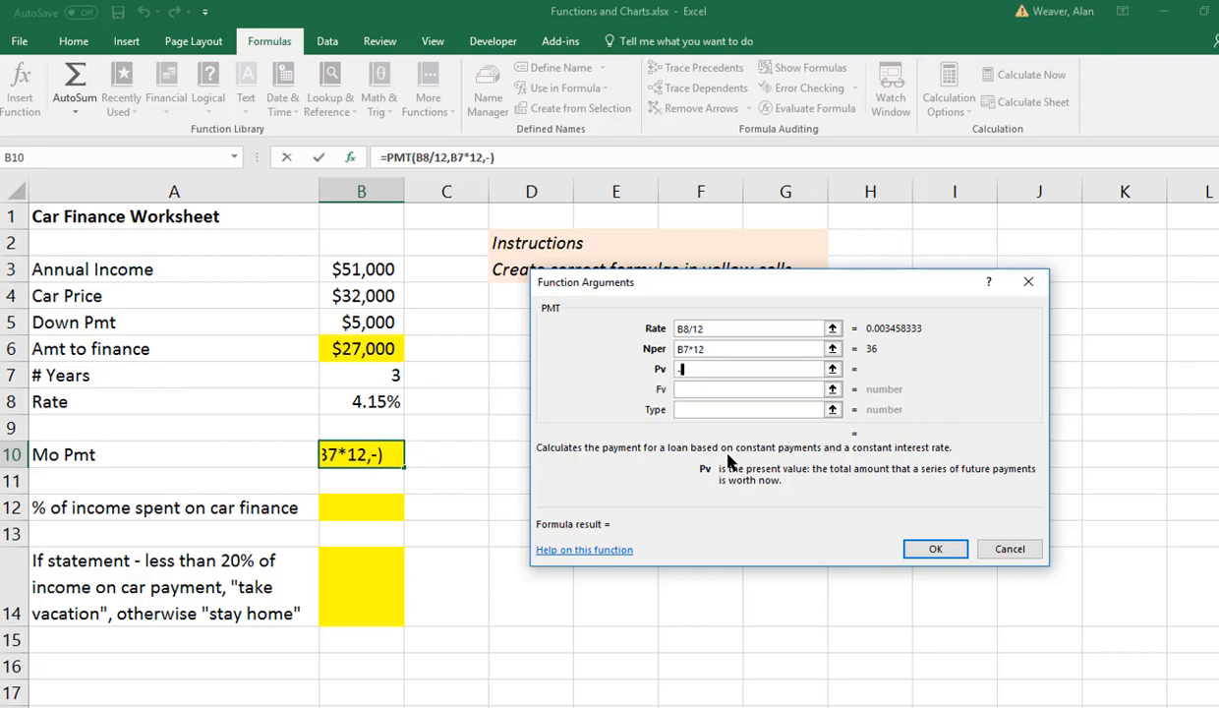
left_click(358, 350)
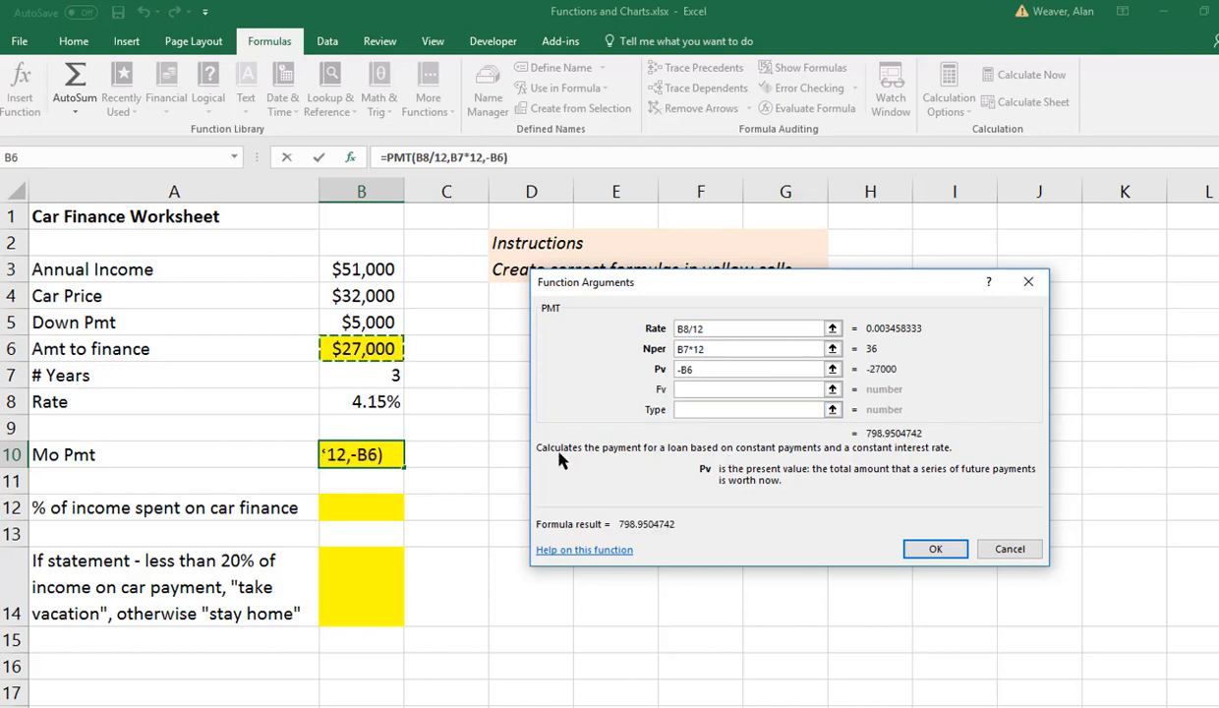
key("Return")
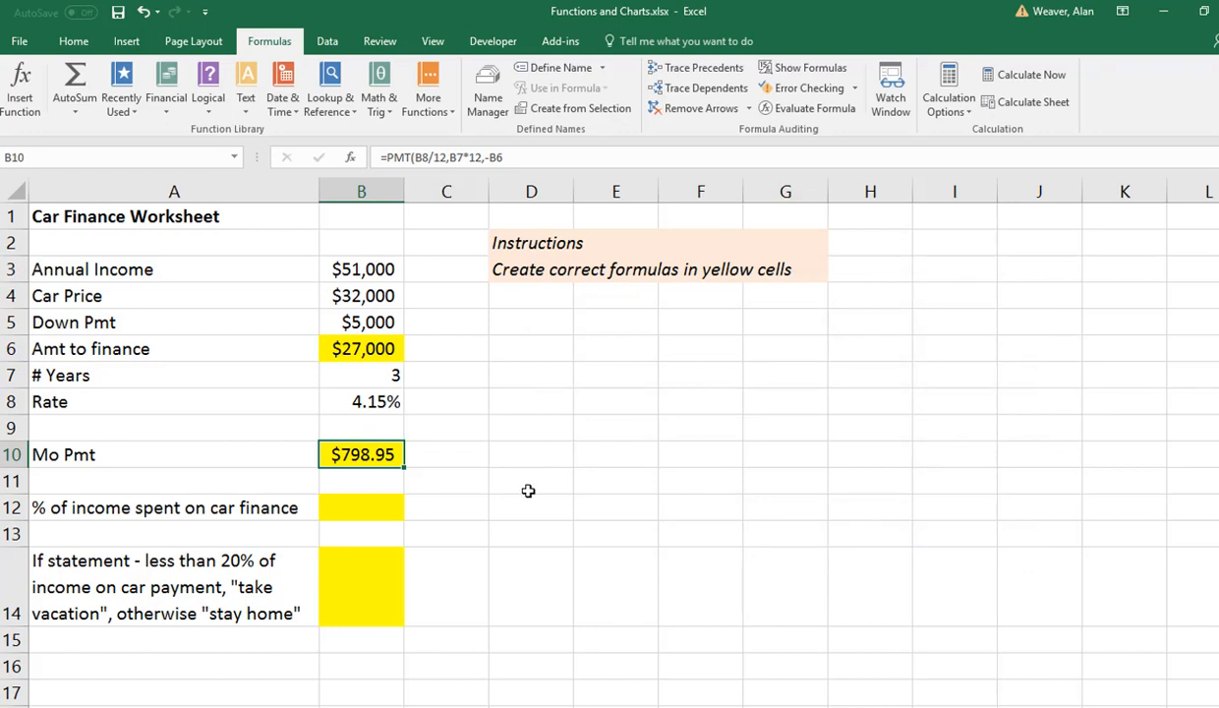
Try 4 as the number of years in cell B7, and undo that change.
left_click(370, 376)
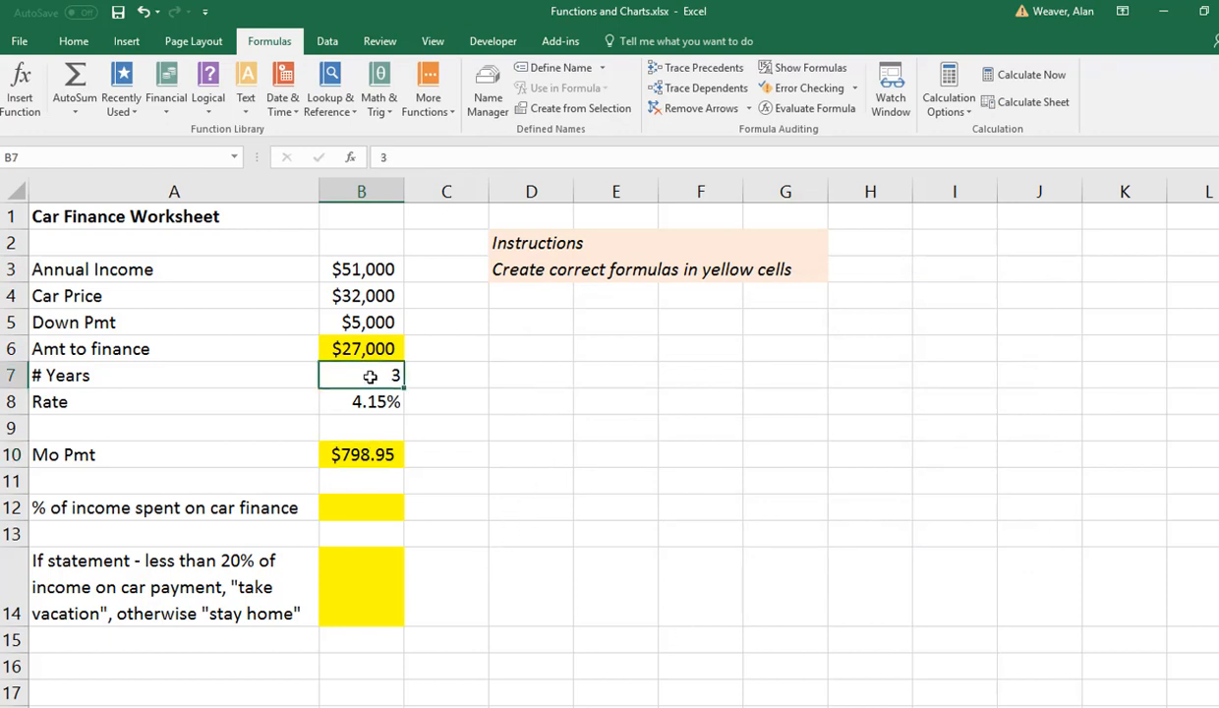
type("4")
key("Return")
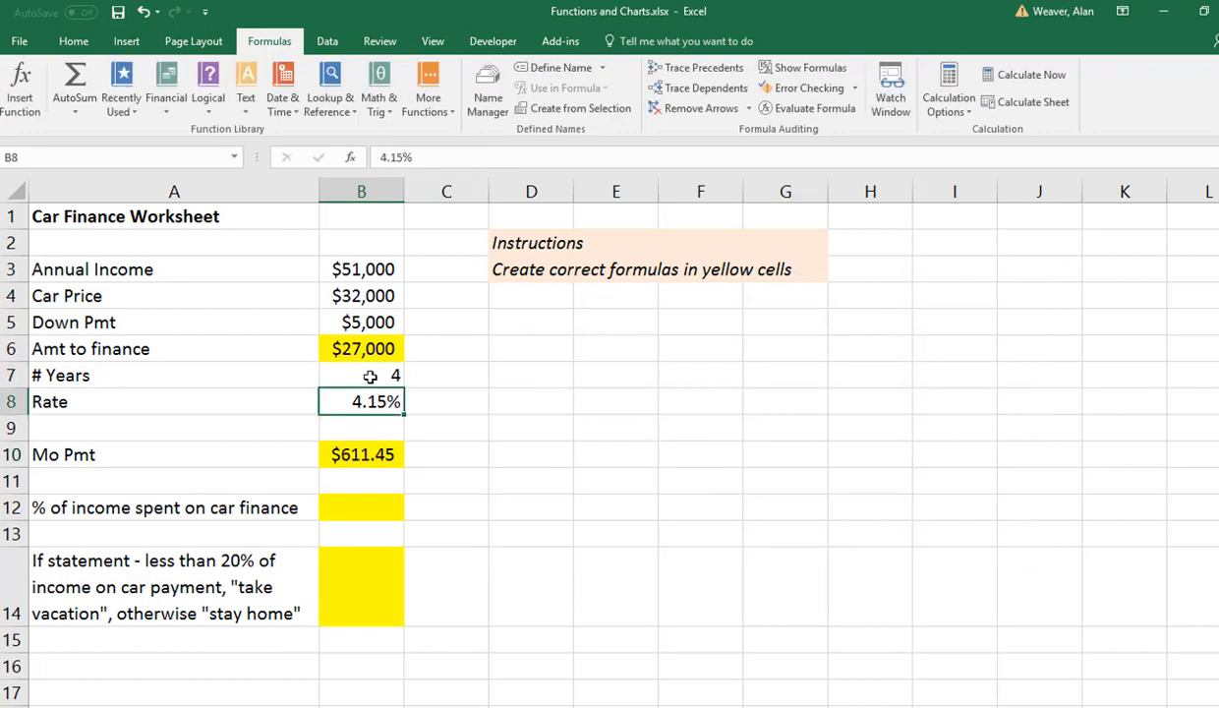
key("ctrl+z")
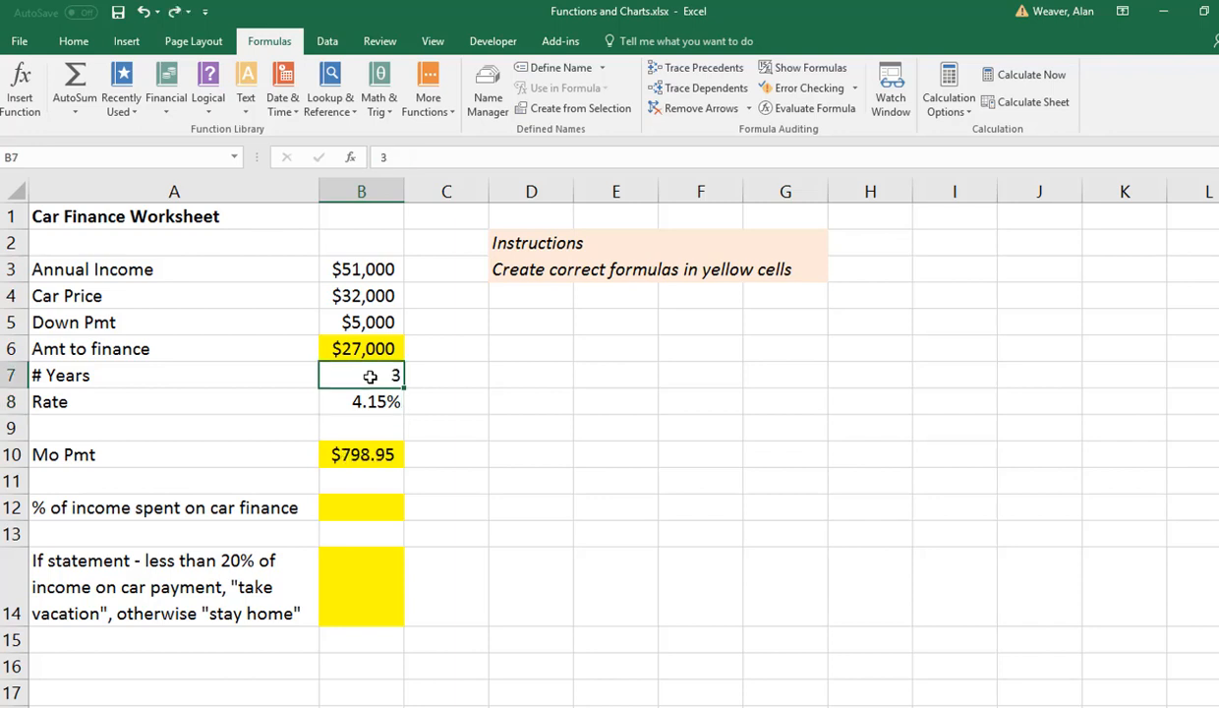
Calculate the share of monthly income spent on car finance in cell B12 with the formula =B10/(B3/12).
left_click(368, 515)
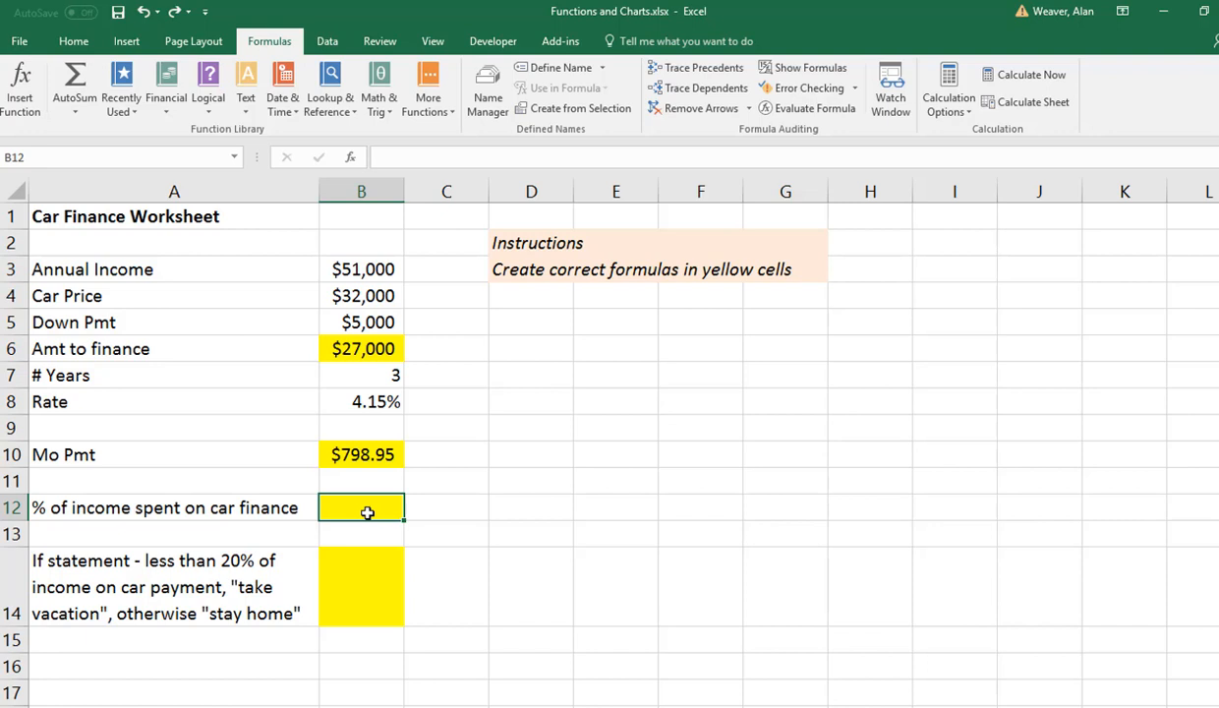
type("=")
key("Up")
key("Up")
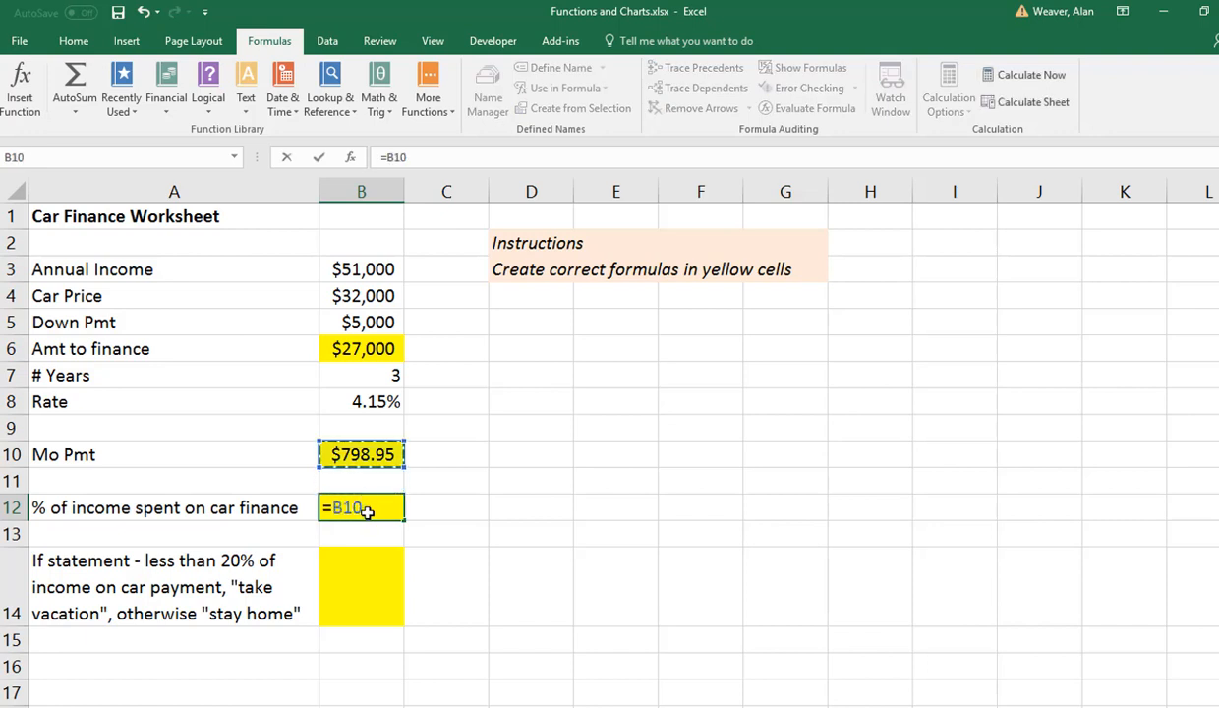
type(":")
type("B")
key("BackSpace")
key("BackSpace")
type("/")
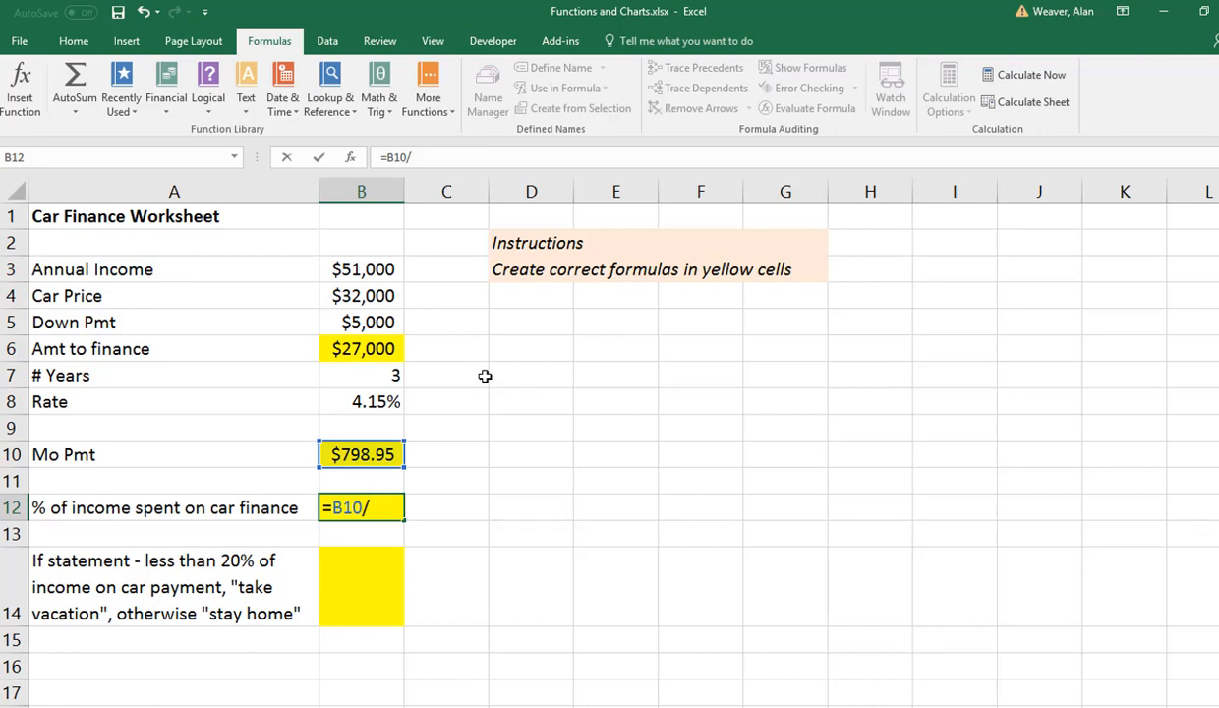
type("(")
left_click(362, 268)
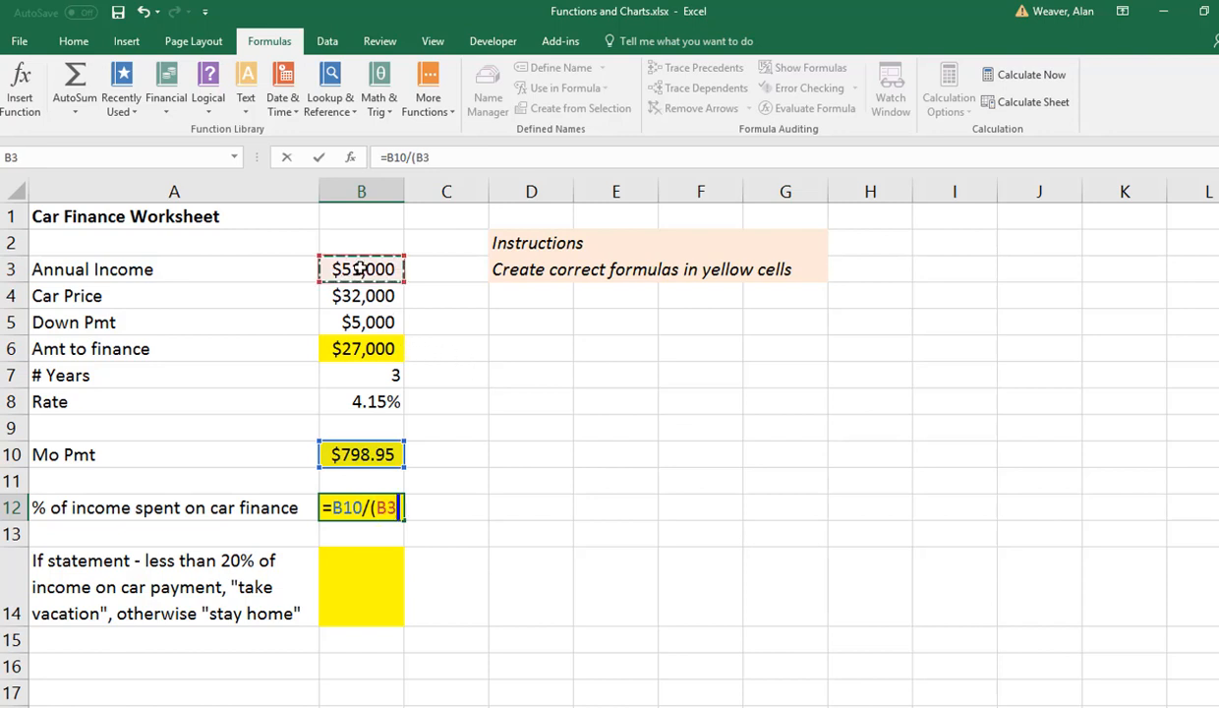
type("/12")
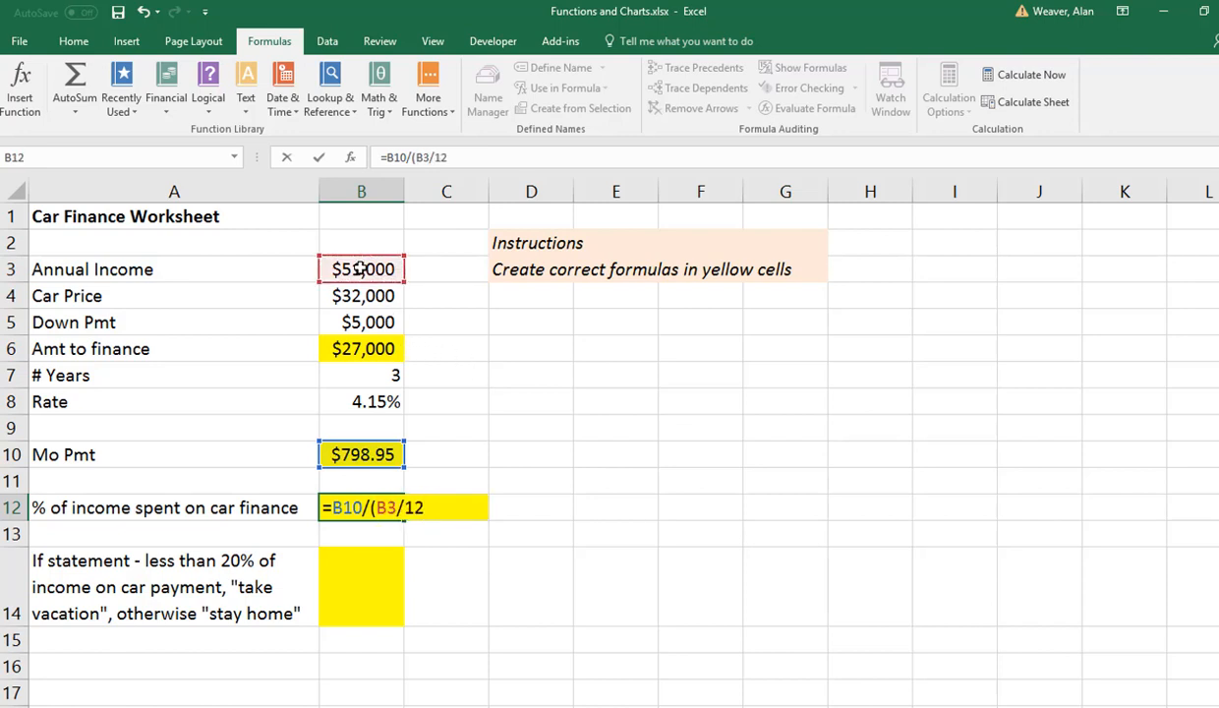
type(")")
key("ctrl+Return")
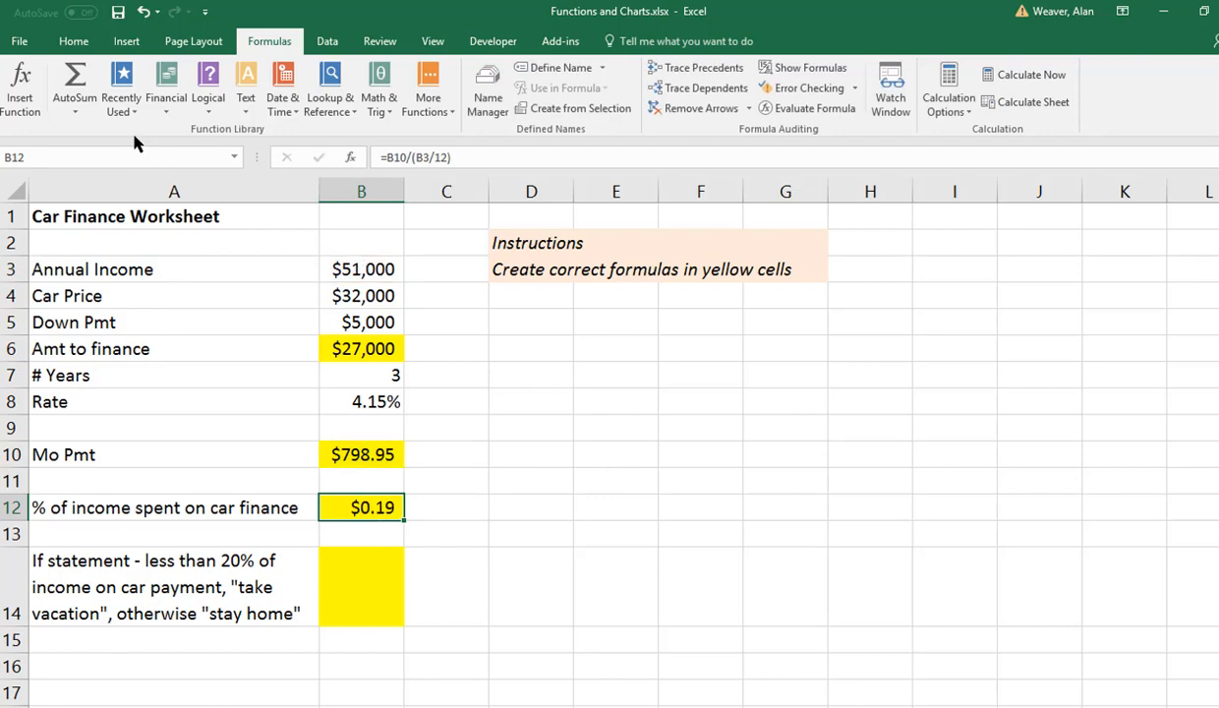
Format cell B12 as a percentage with two decimal places.
left_click(74, 41)
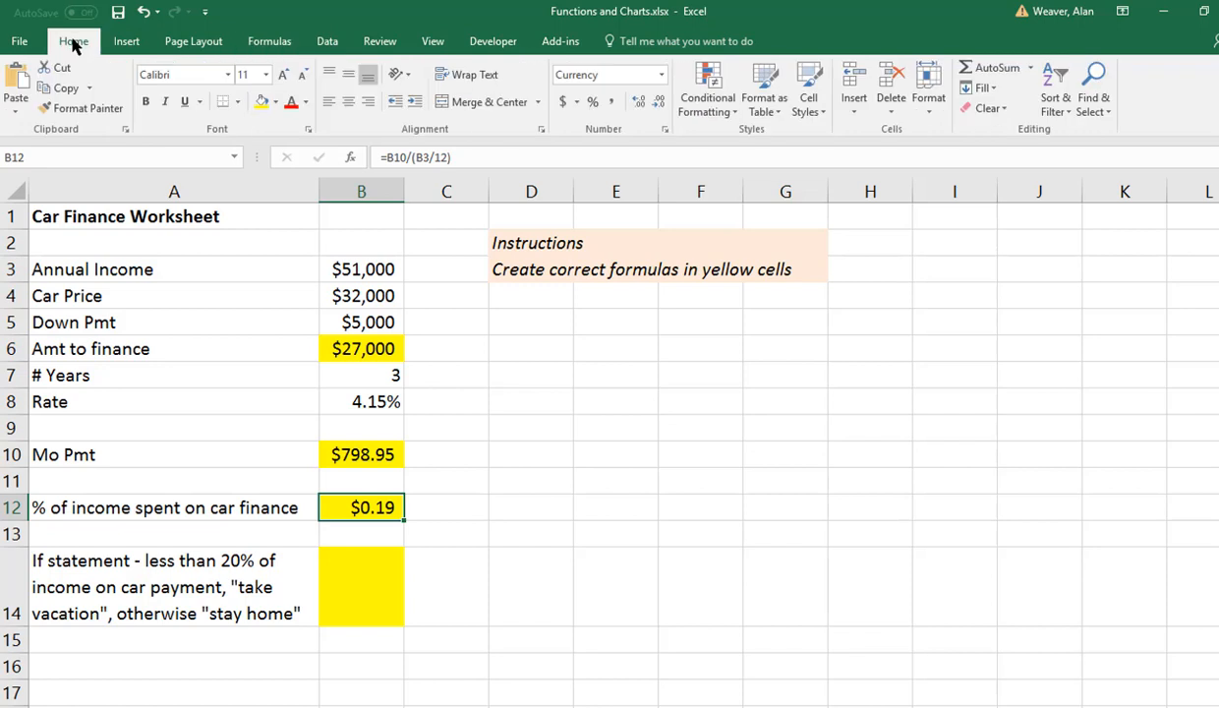
left_click(593, 104)
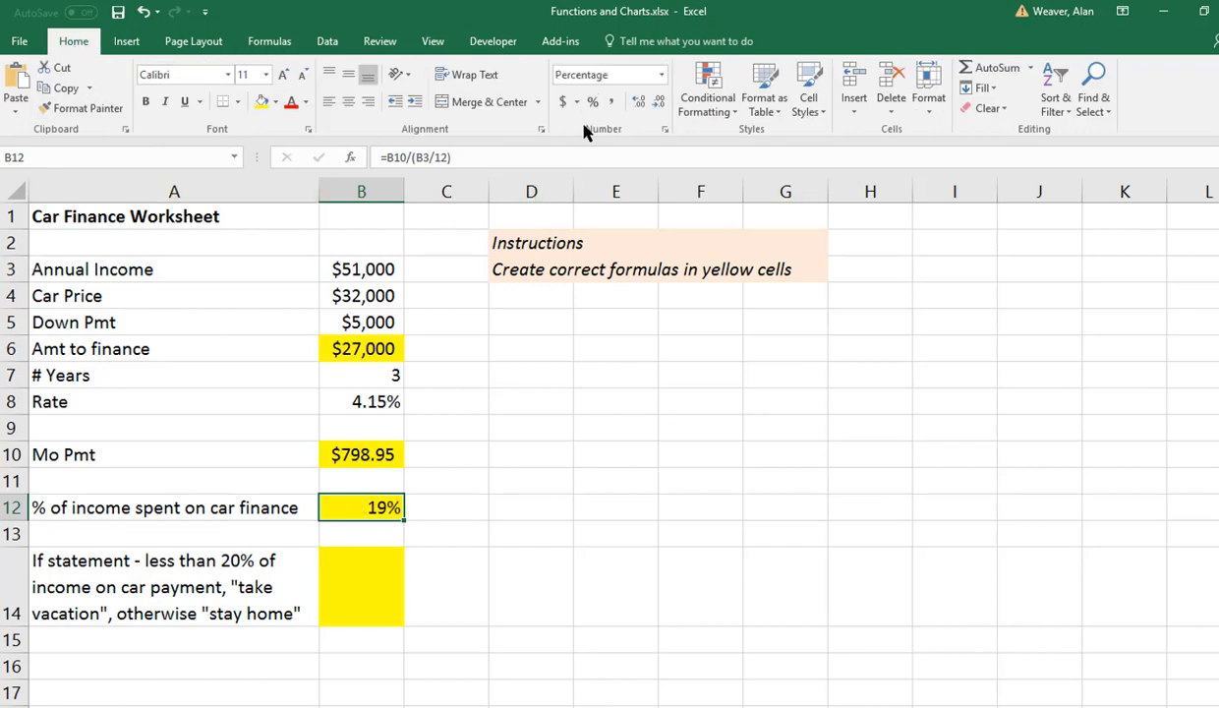
left_click(638, 102)
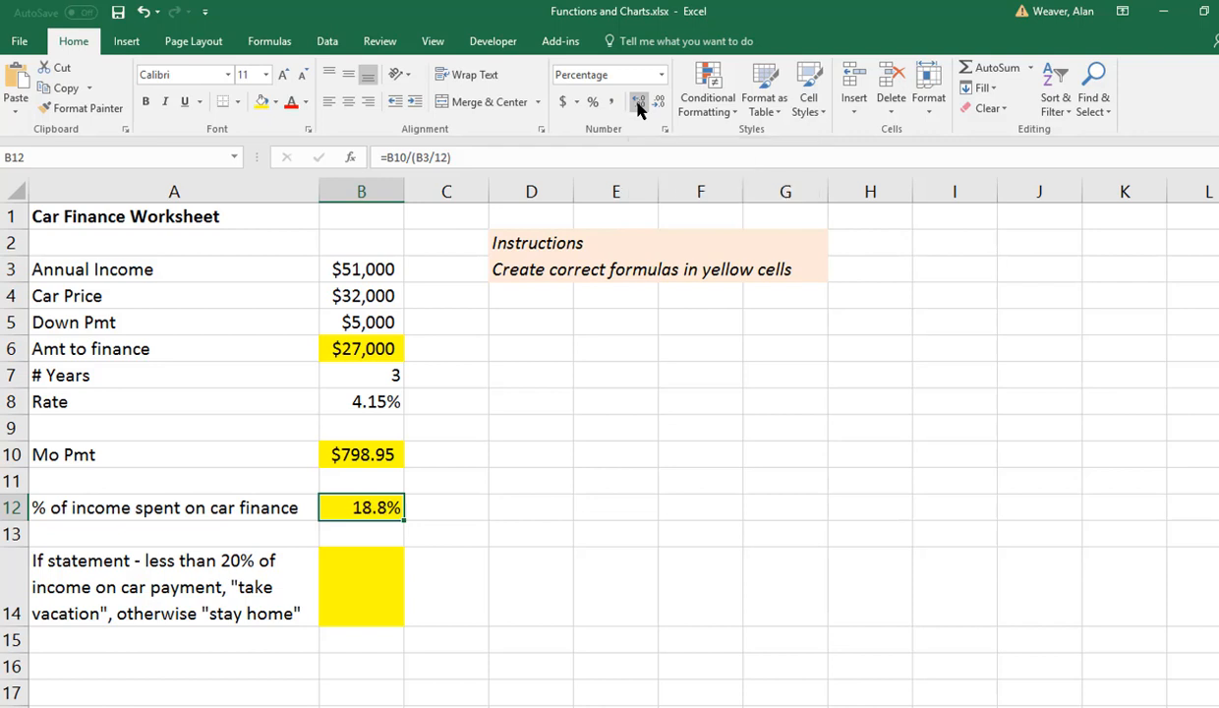
left_click(638, 104)
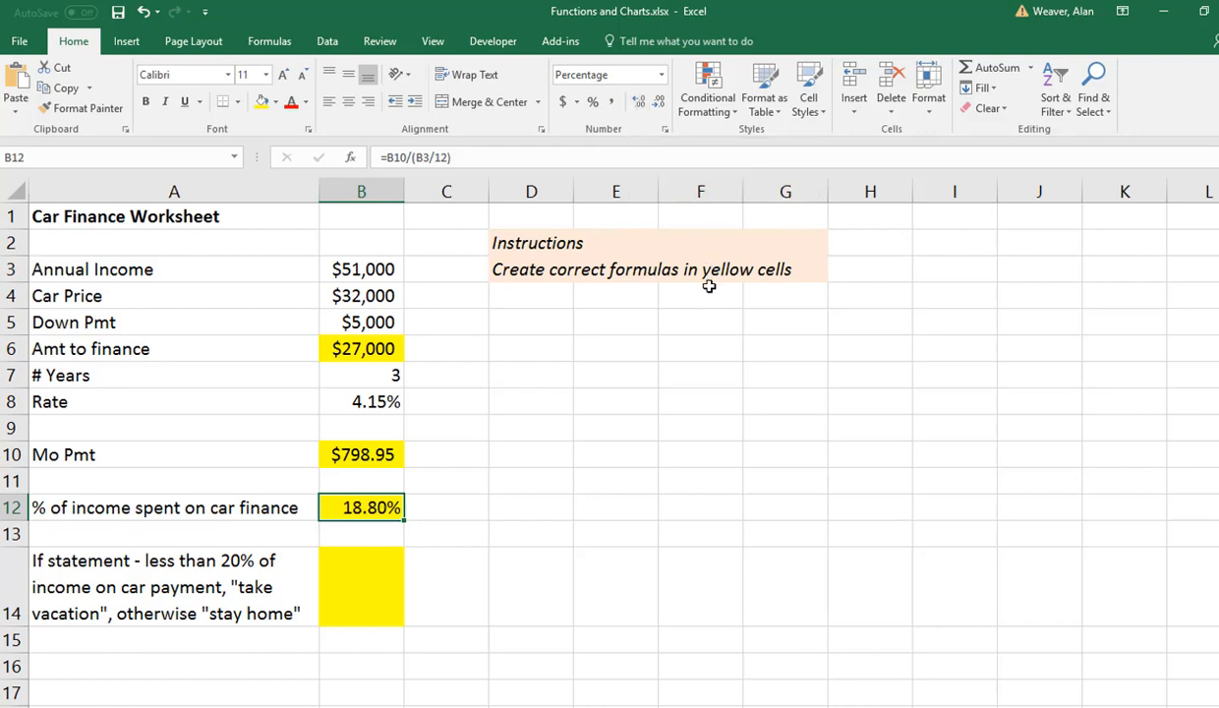
Start an IF function in cell B14 with a reference to B12 in its logical test.
left_click(352, 574)
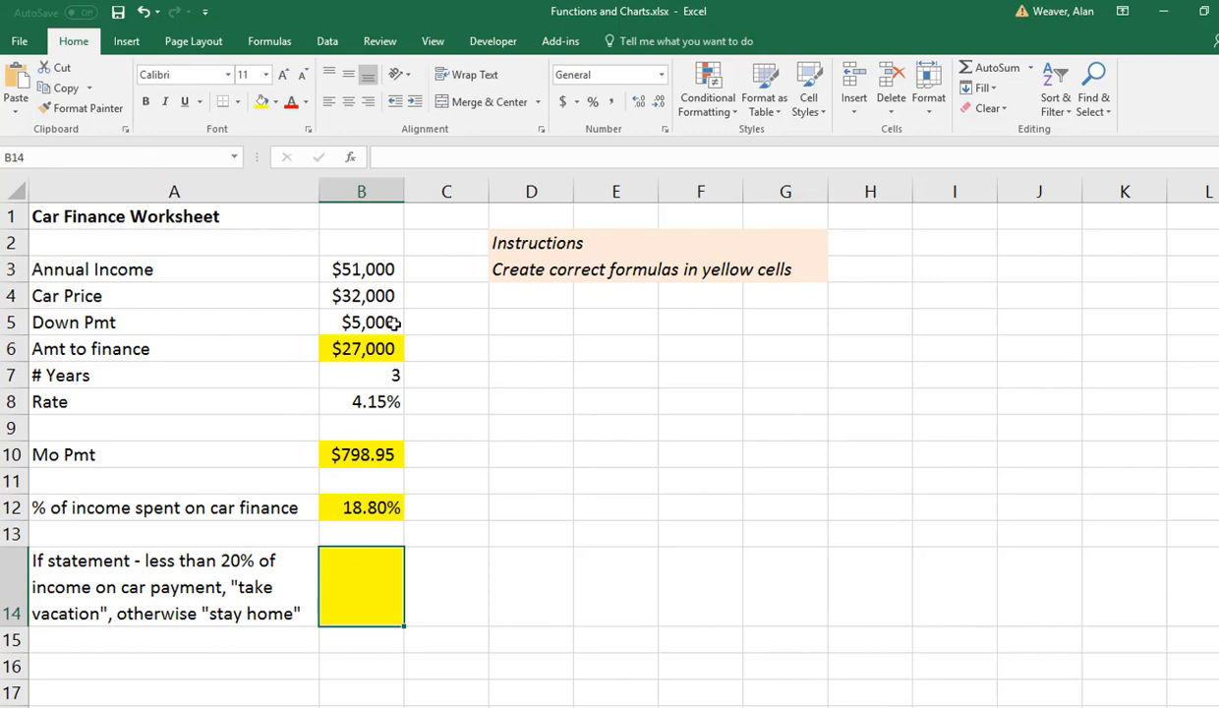
left_click(269, 41)
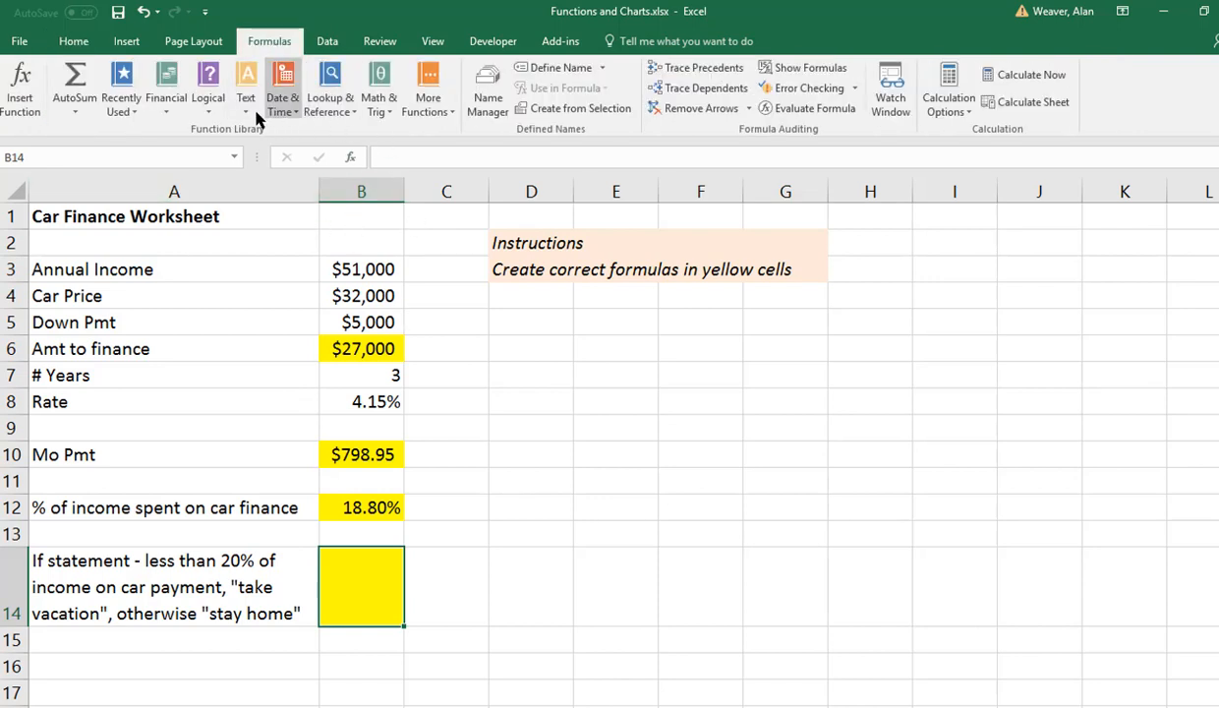
left_click(206, 83)
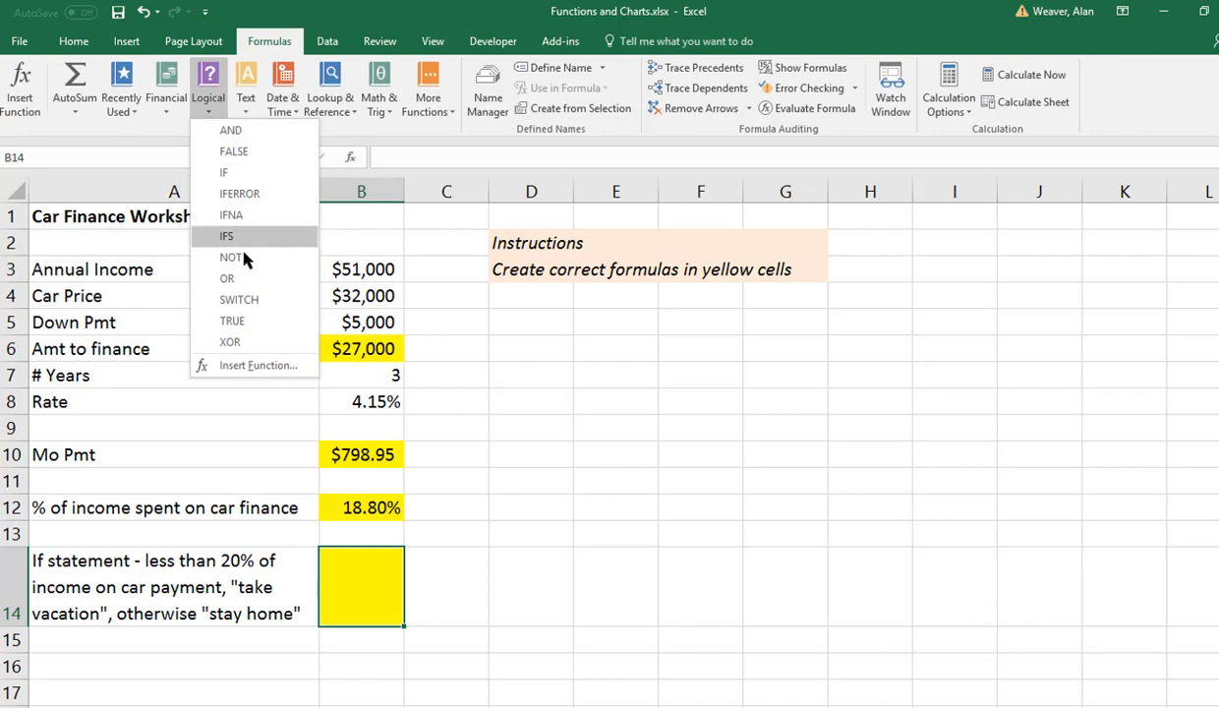
left_click(234, 173)
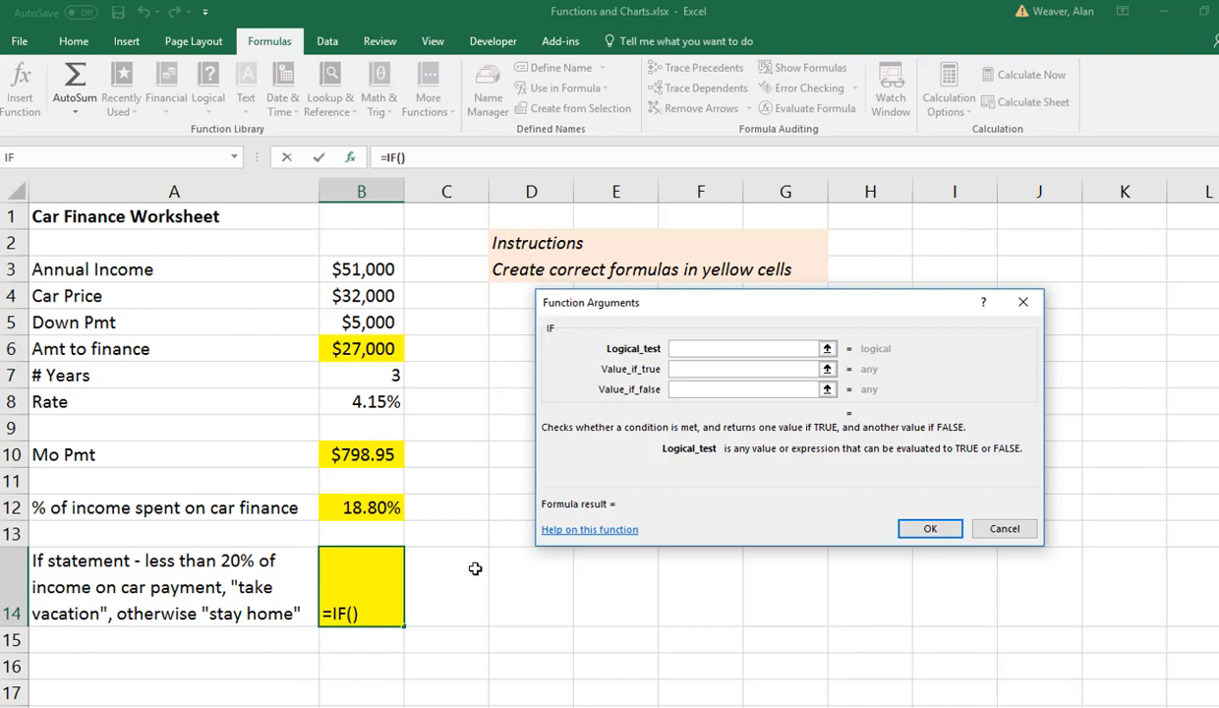
left_click(368, 509)
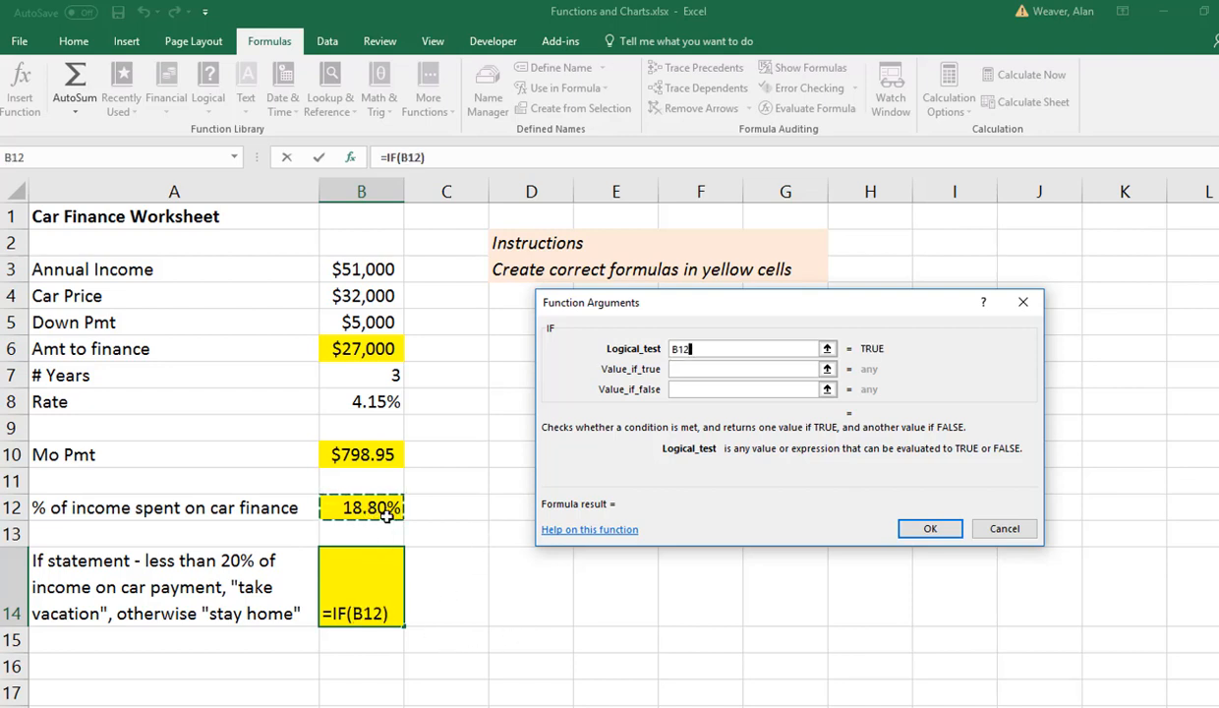
type(":2")
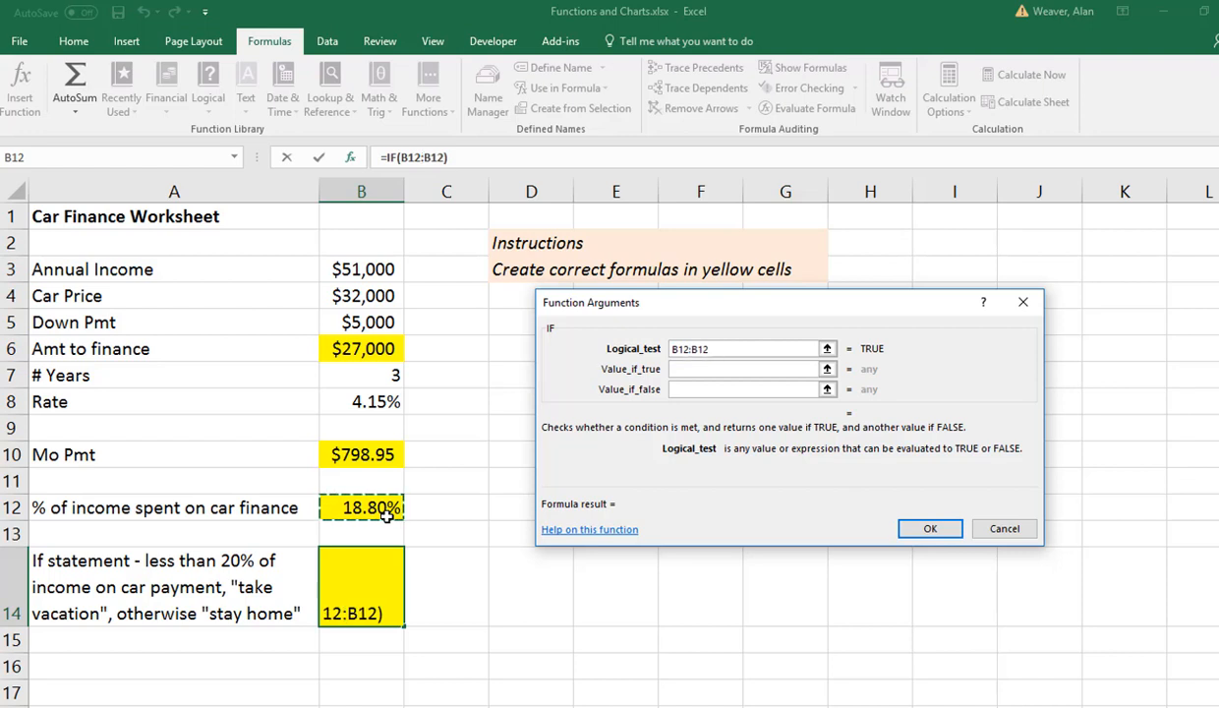
key("BackSpace")
key("BackSpace")
key("BackSpace")
key("BackSpace")
key("BackSpace")
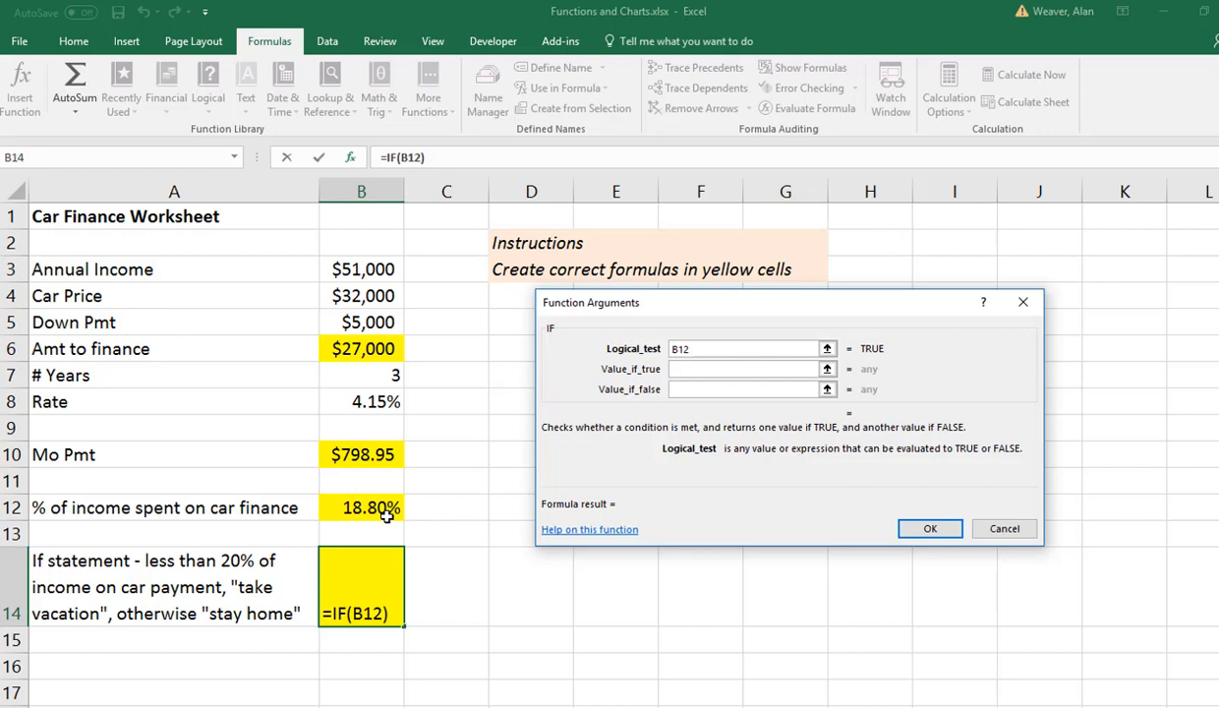
Complete the IF function's logical test as B12<20%.
type(">20%")
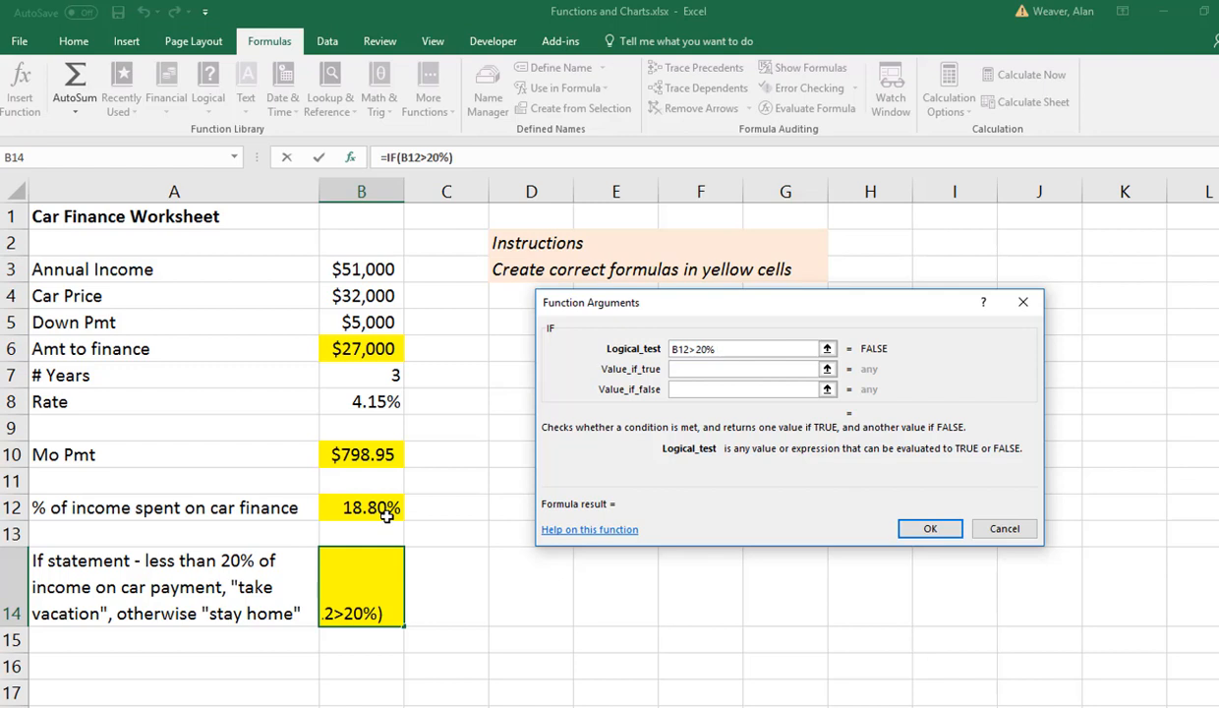
key("Left")
key("Left")
key("Left")
key("BackSpace")
type("<")
Complete the IF function with "take vacation" as the value if true and "stay home" as the value if false.
left_click(763, 369)
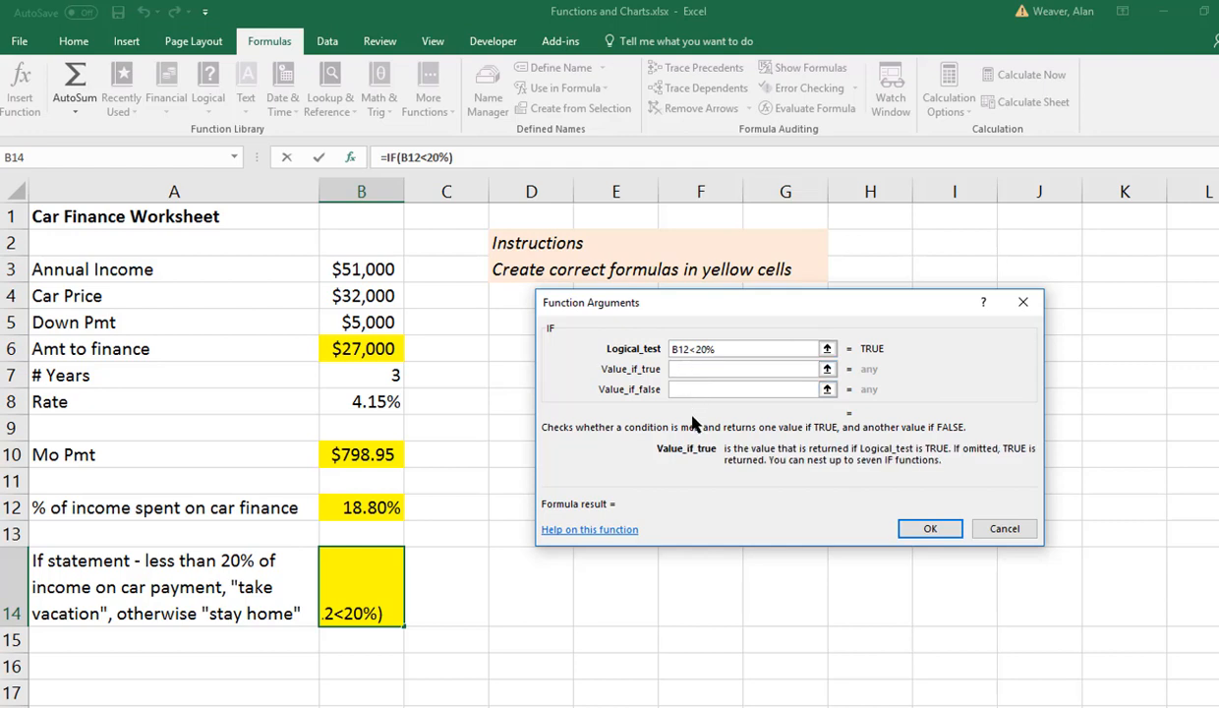
type("t")
key("BackSpace")
type("take va")
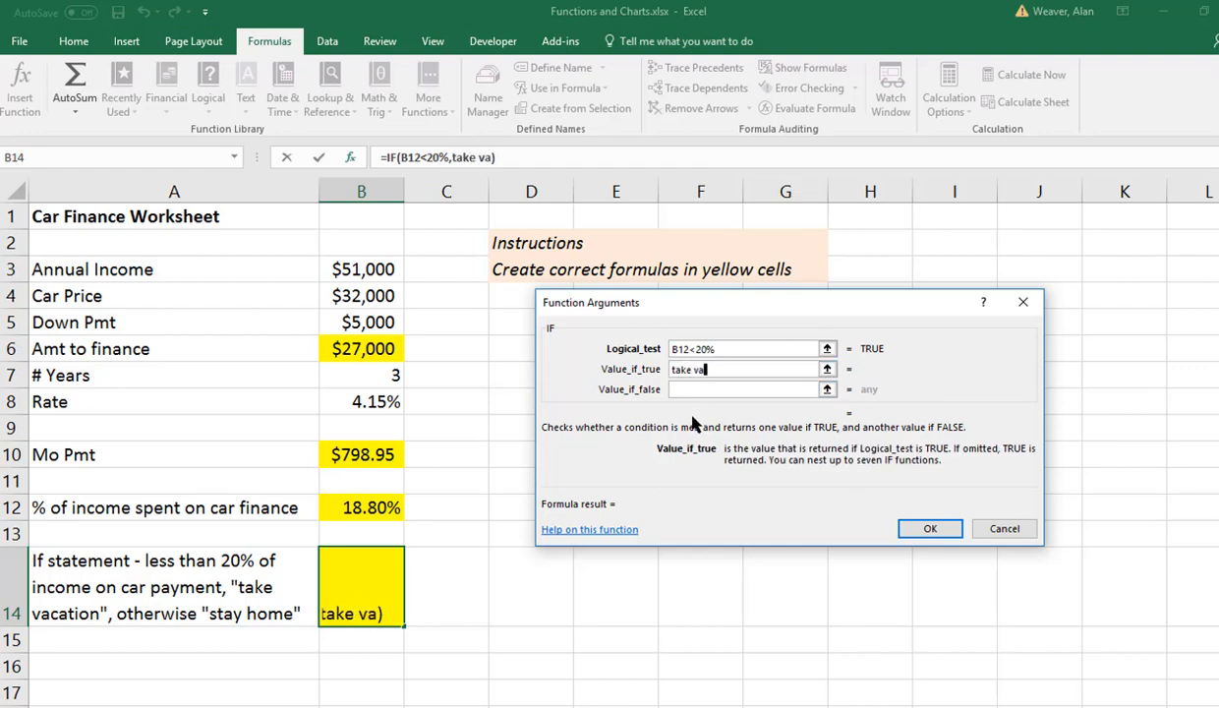
type("cation")
key("Tab")
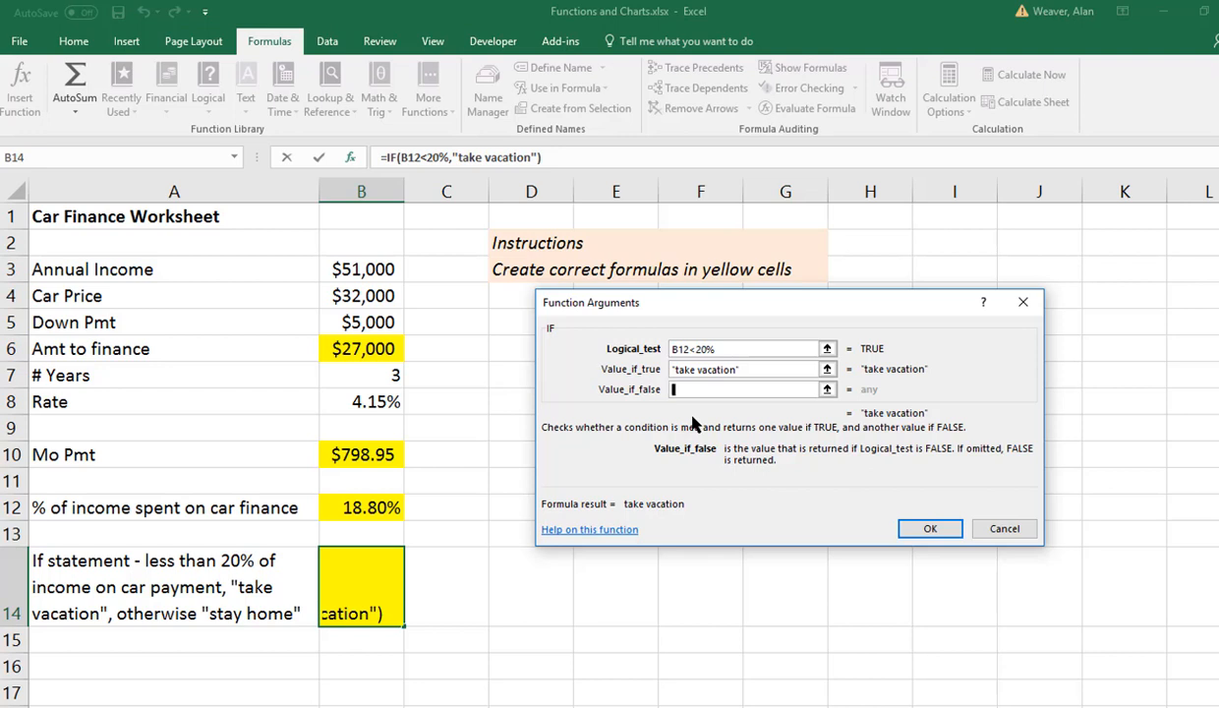
type("stay home")
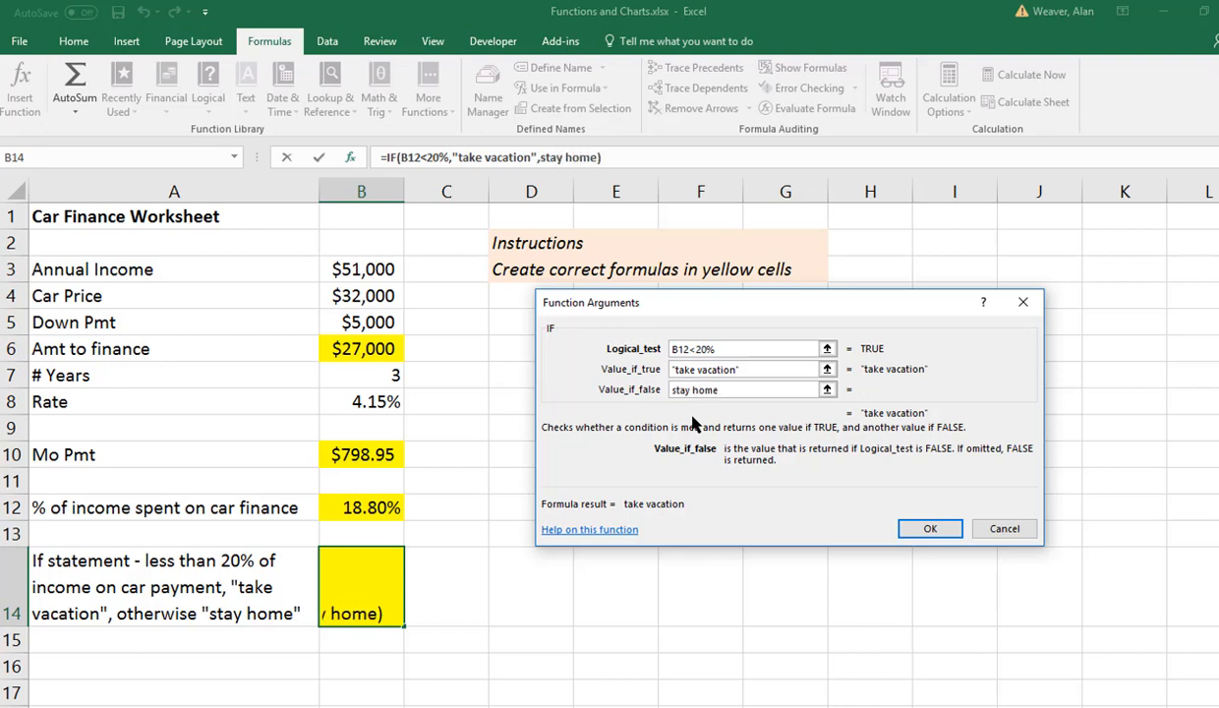
key("Return")
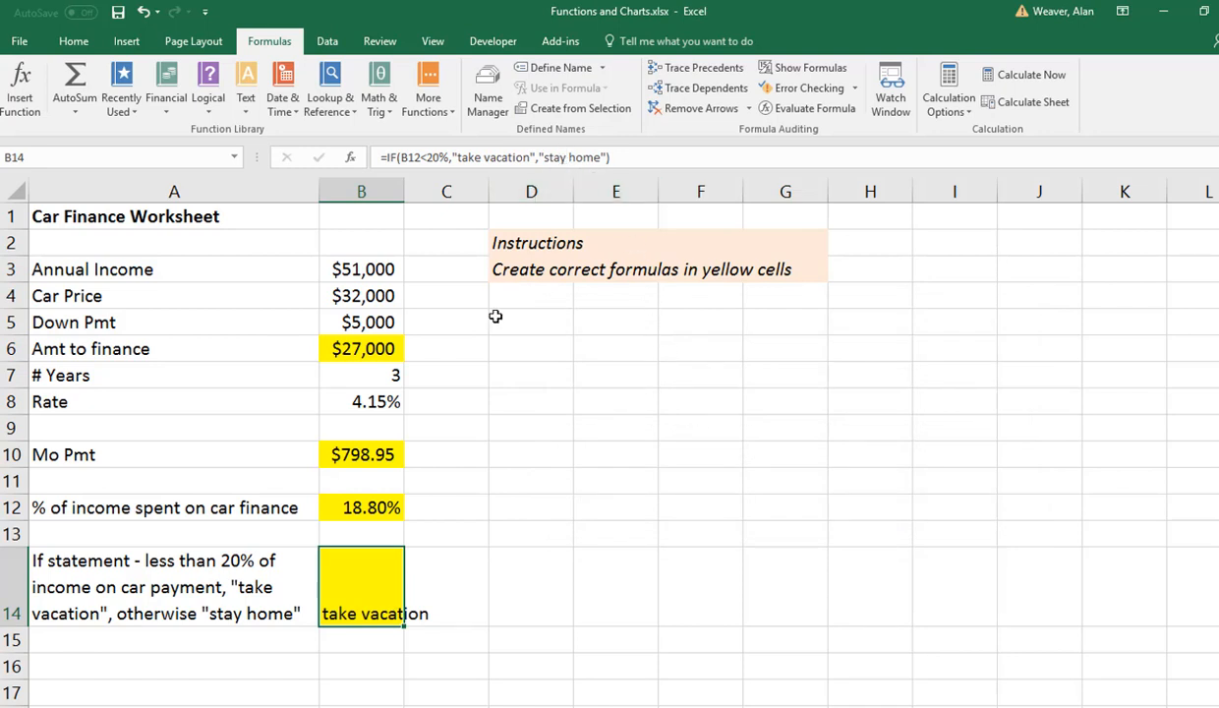
Reopen the arguments of the IF function in B14 to review its true and false values.
left_click(349, 158)
left_click(770, 370)
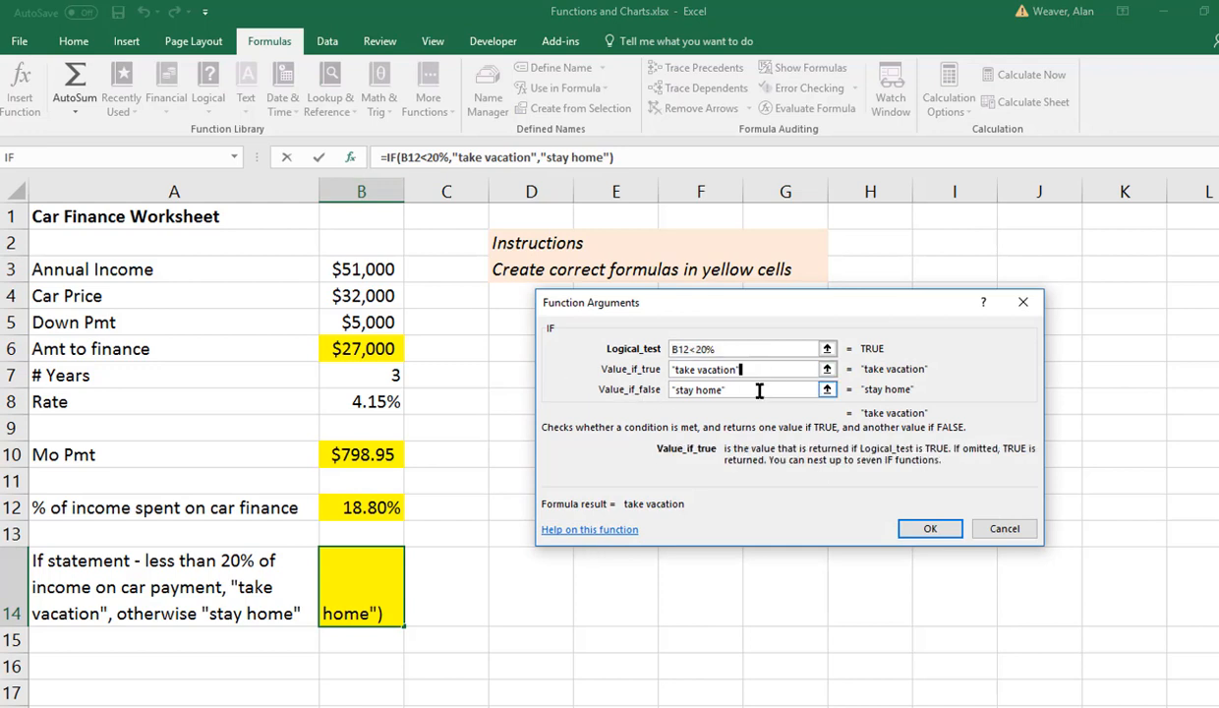
left_click(730, 390)
key("Return")
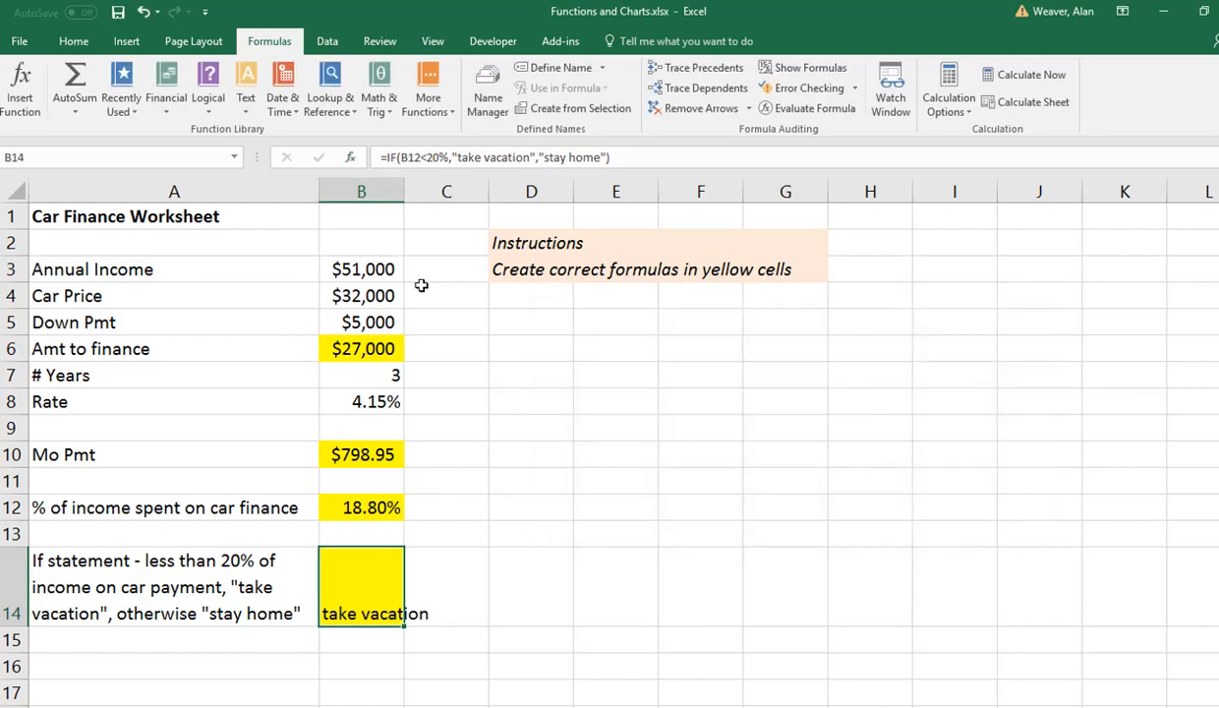
Set the car price in cell B4 to 38000 to test the IF statement.
left_click(357, 296)
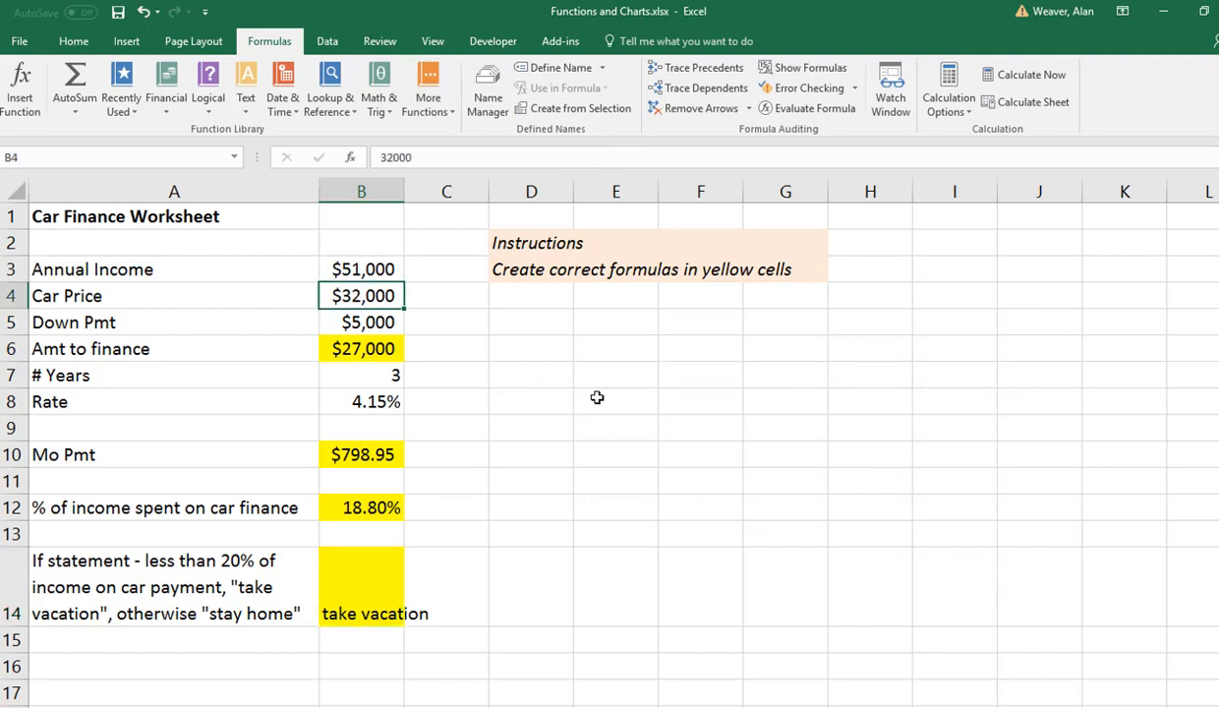
type("38000")
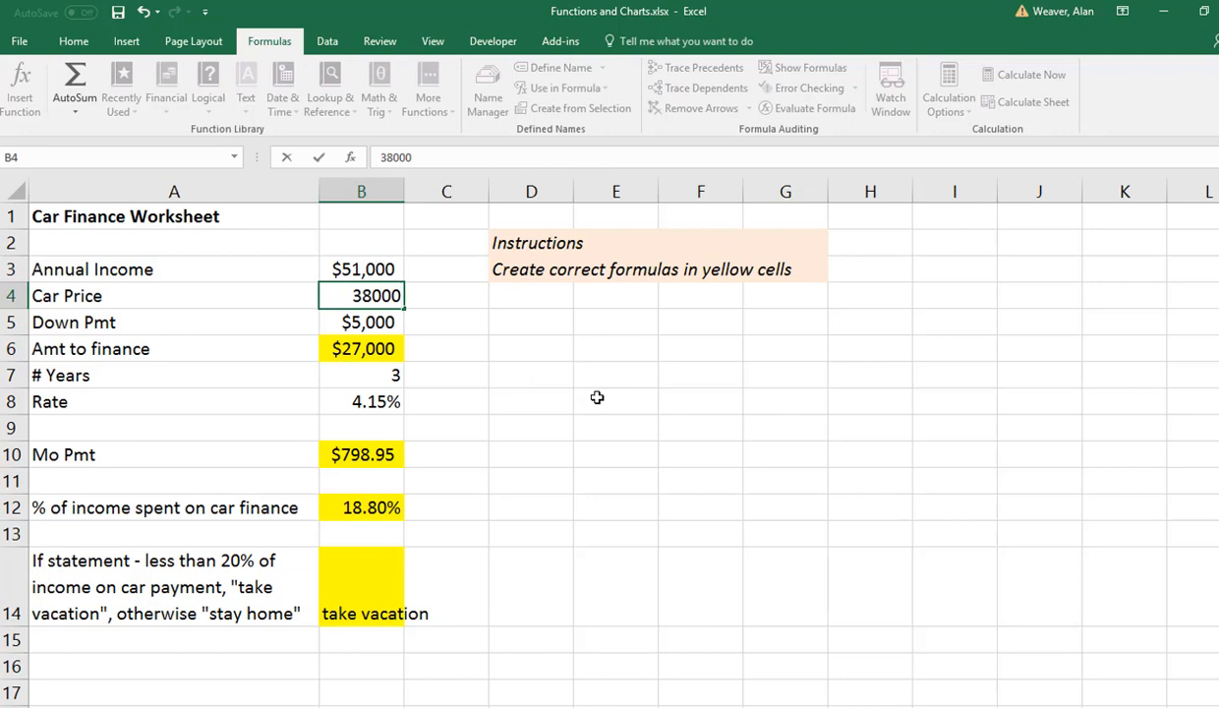
key("Return")
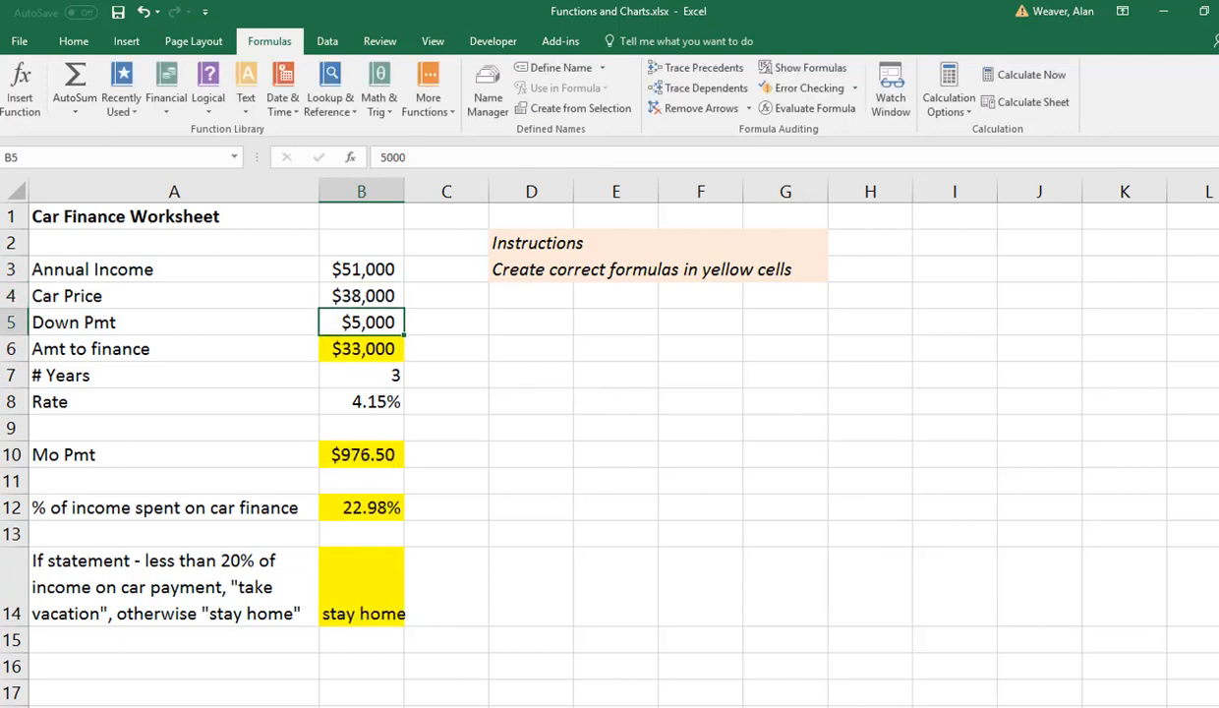
Switch to the next worksheet with the loan payment table and start a PMT function in cell B5.
key("ctrl+Page_Down")
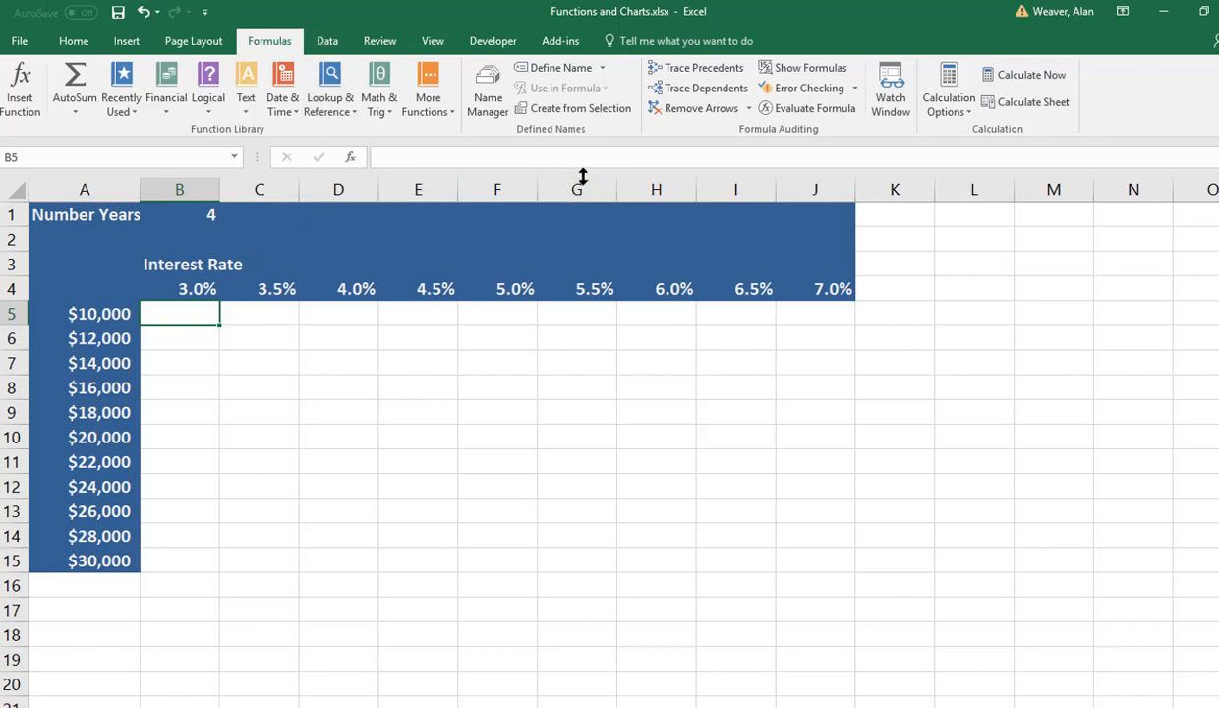
left_click(167, 106)
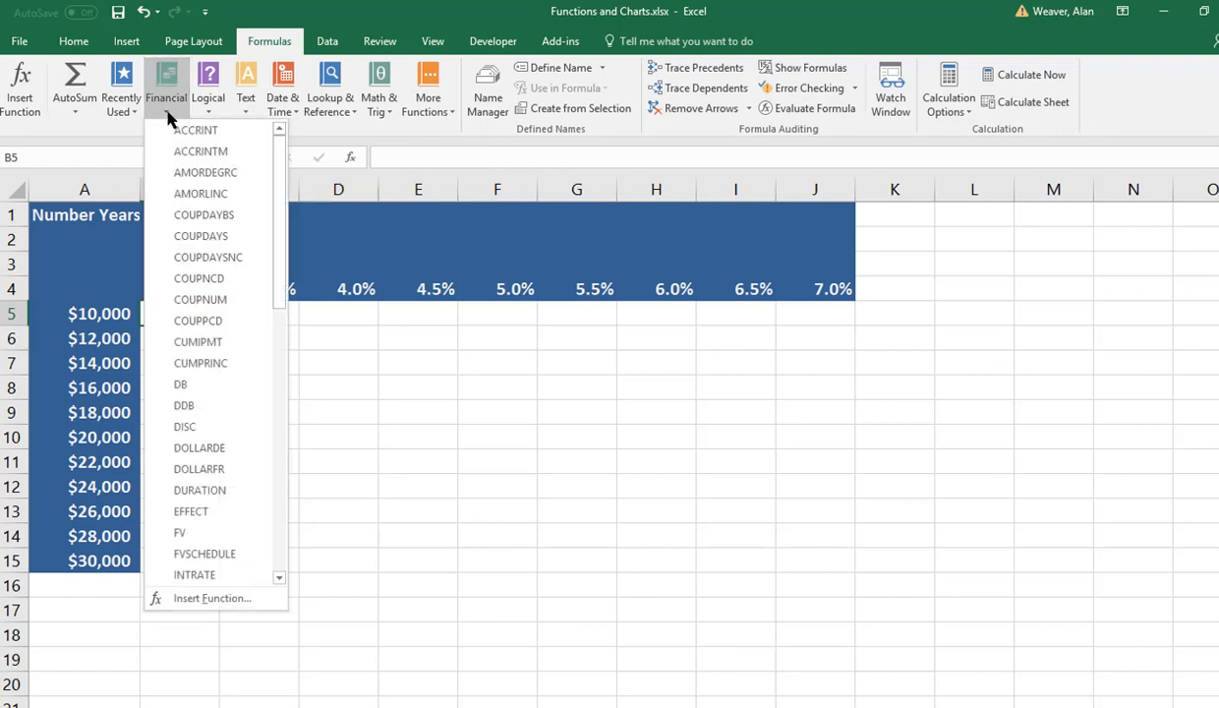
left_click_drag(283, 302, 286, 457)
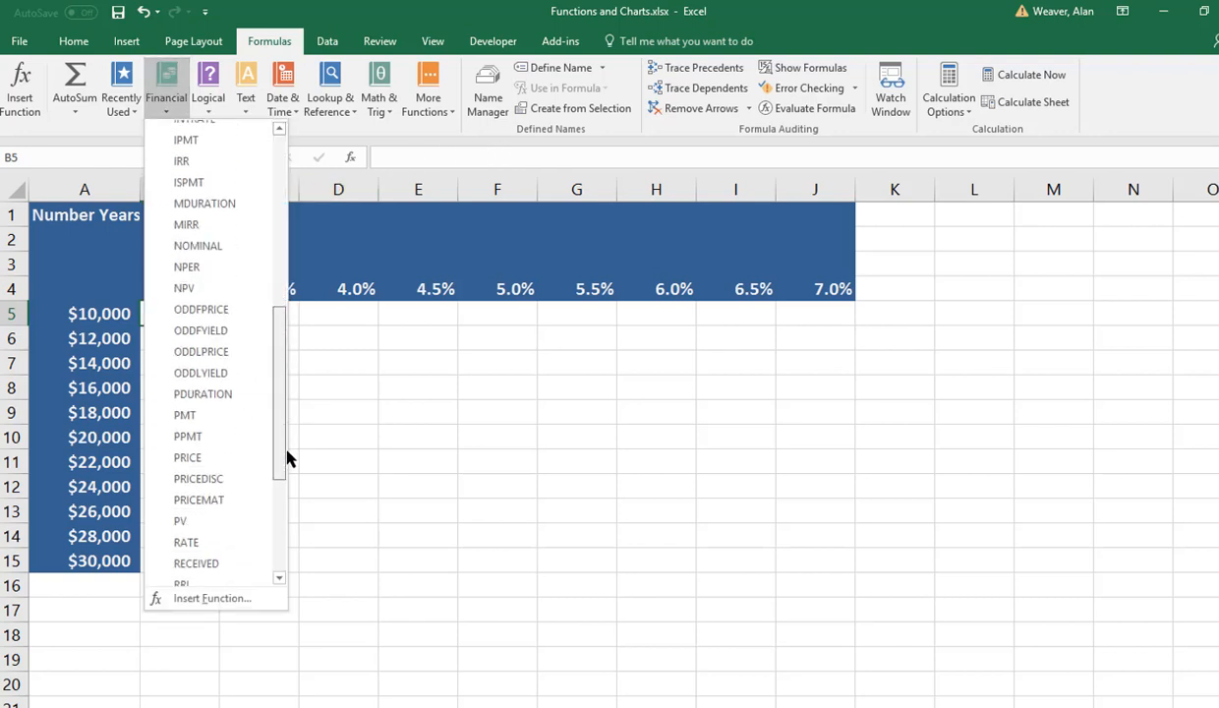
left_click(204, 427)
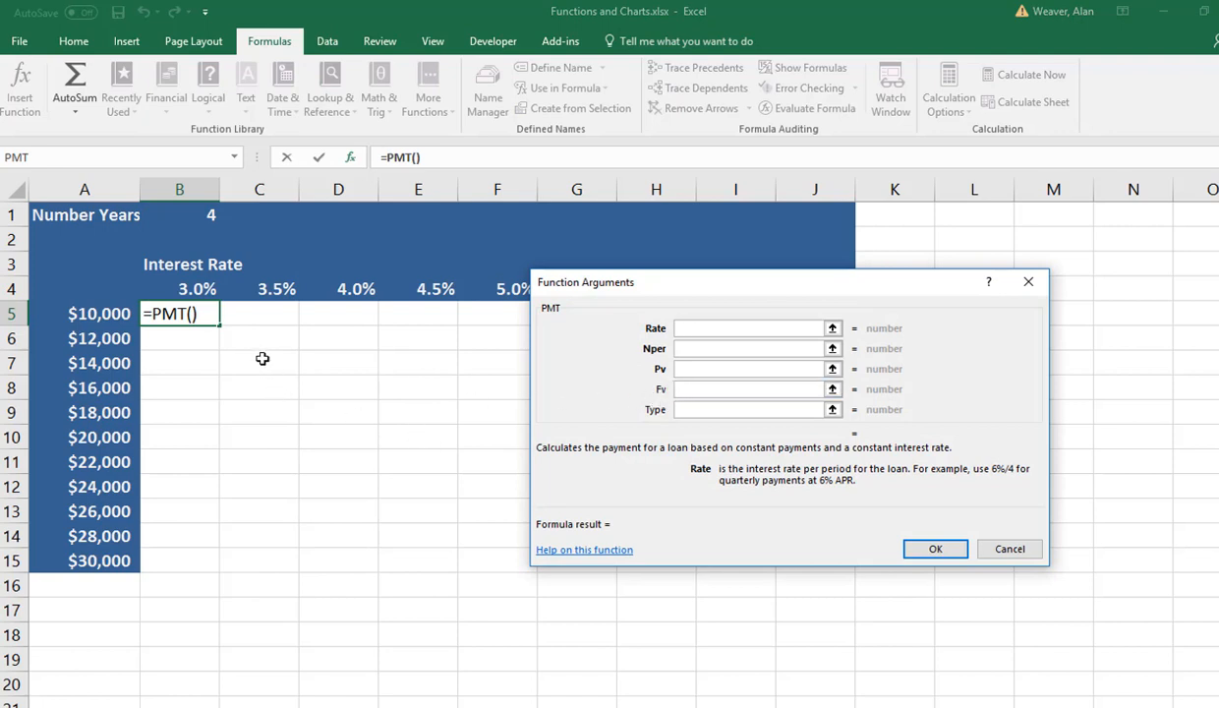
Set the PMT function's Rate to B$4/12, locking only the row of the interest rate reference.
left_click(201, 292)
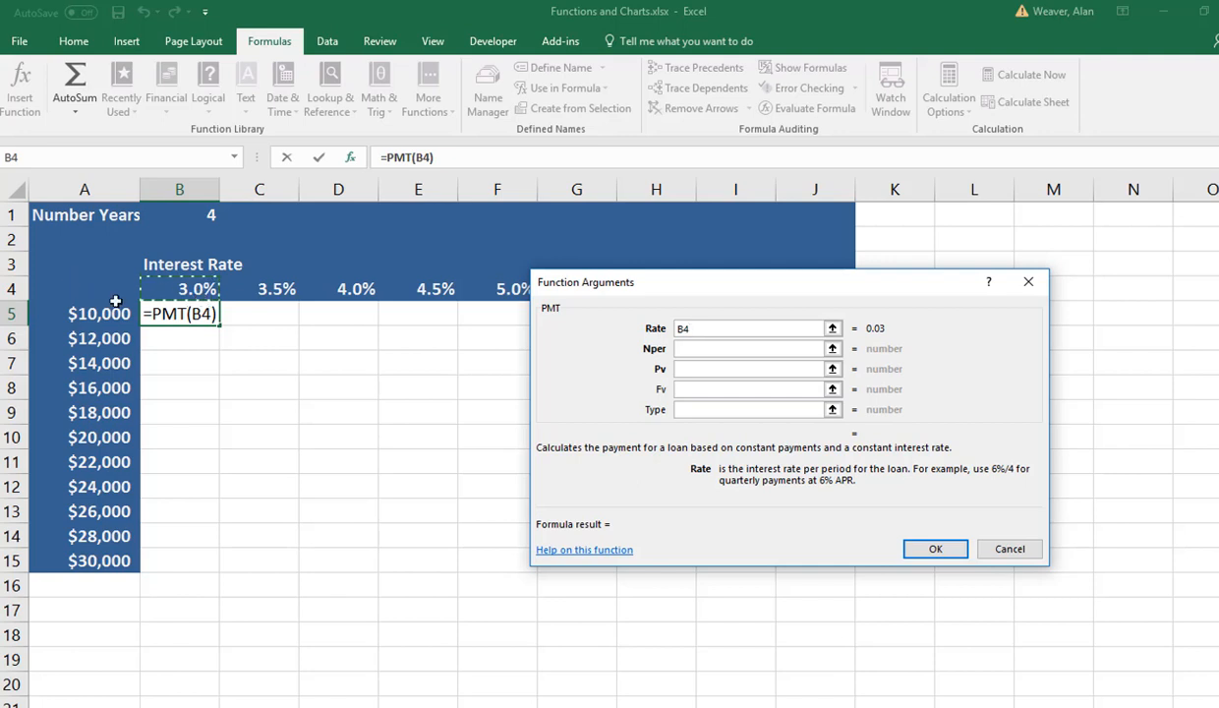
left_click_drag(717, 295, 852, 297)
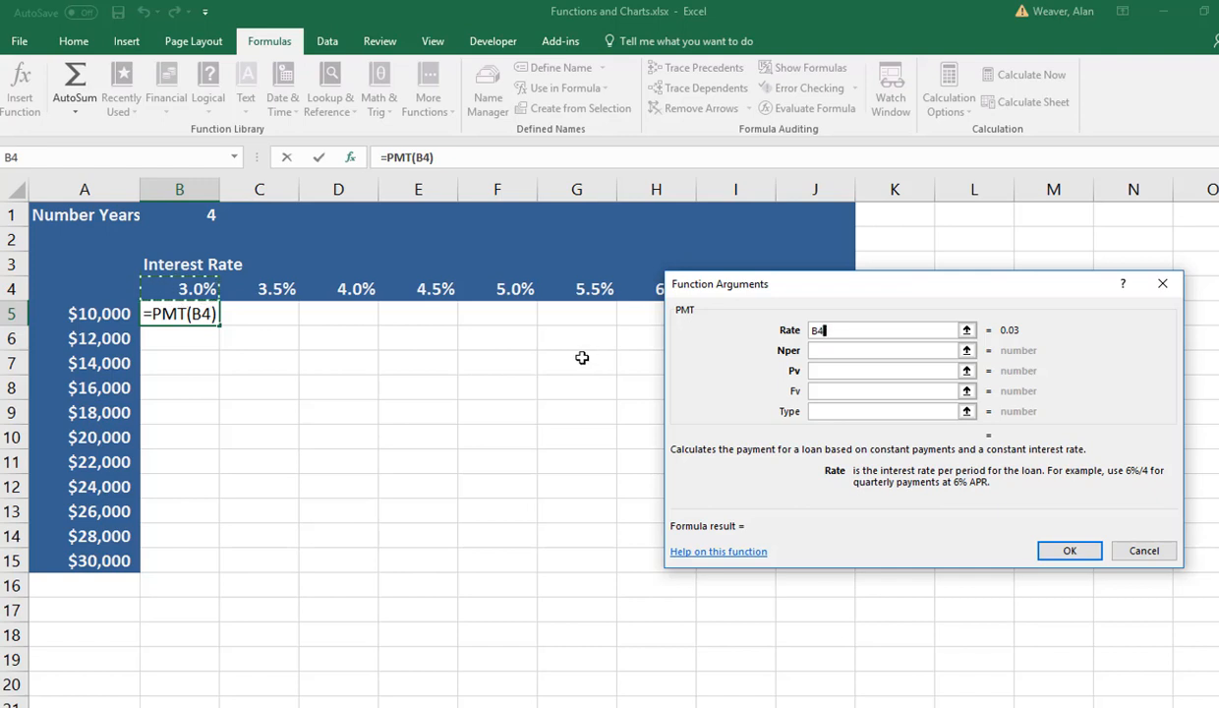
key("F4")
key("F4")
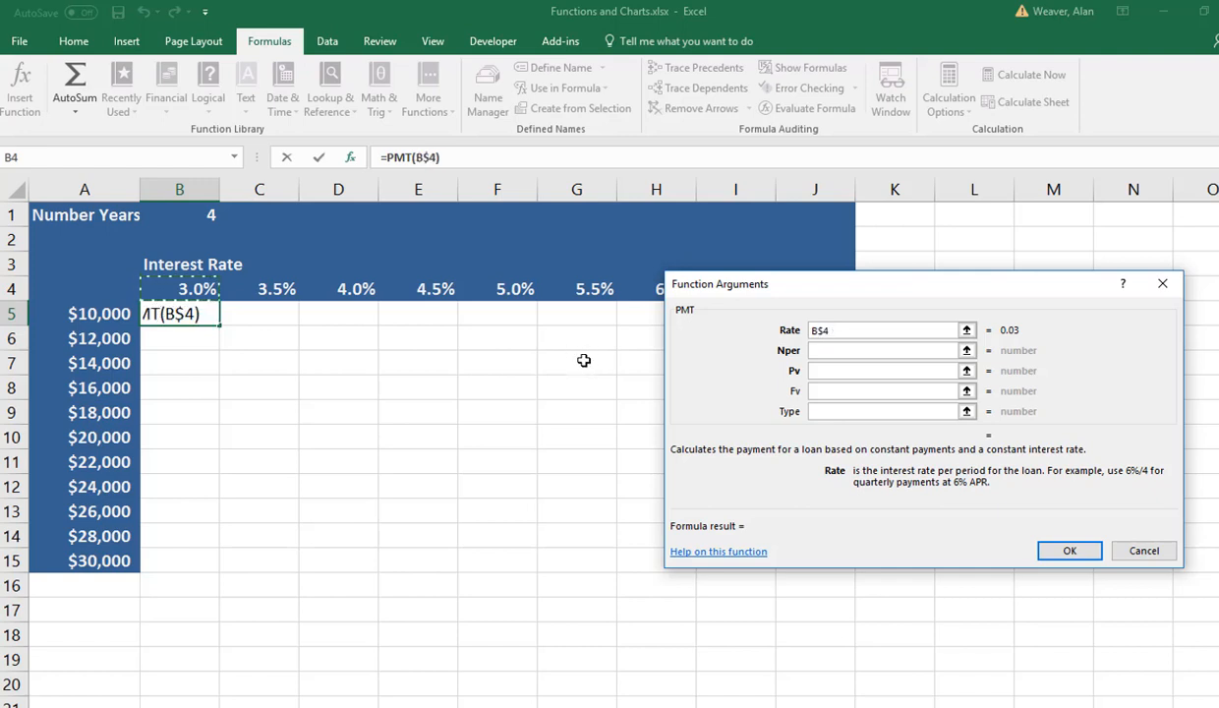
type("/12")
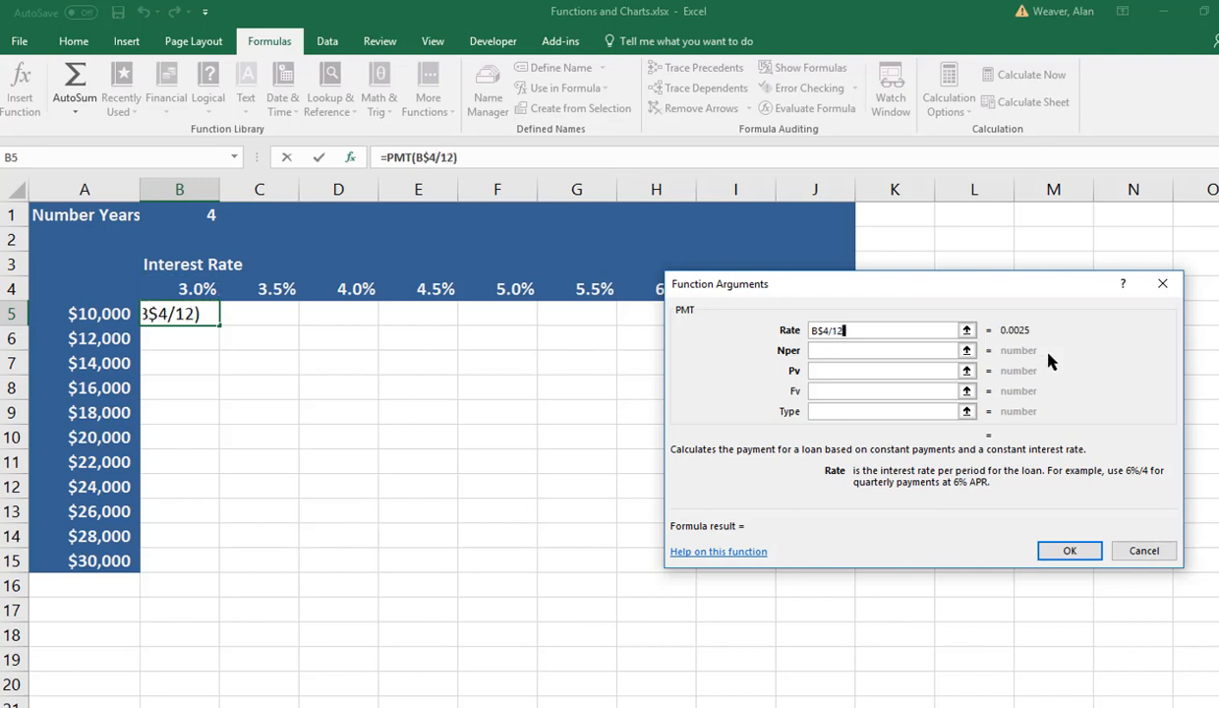
left_click(830, 351)
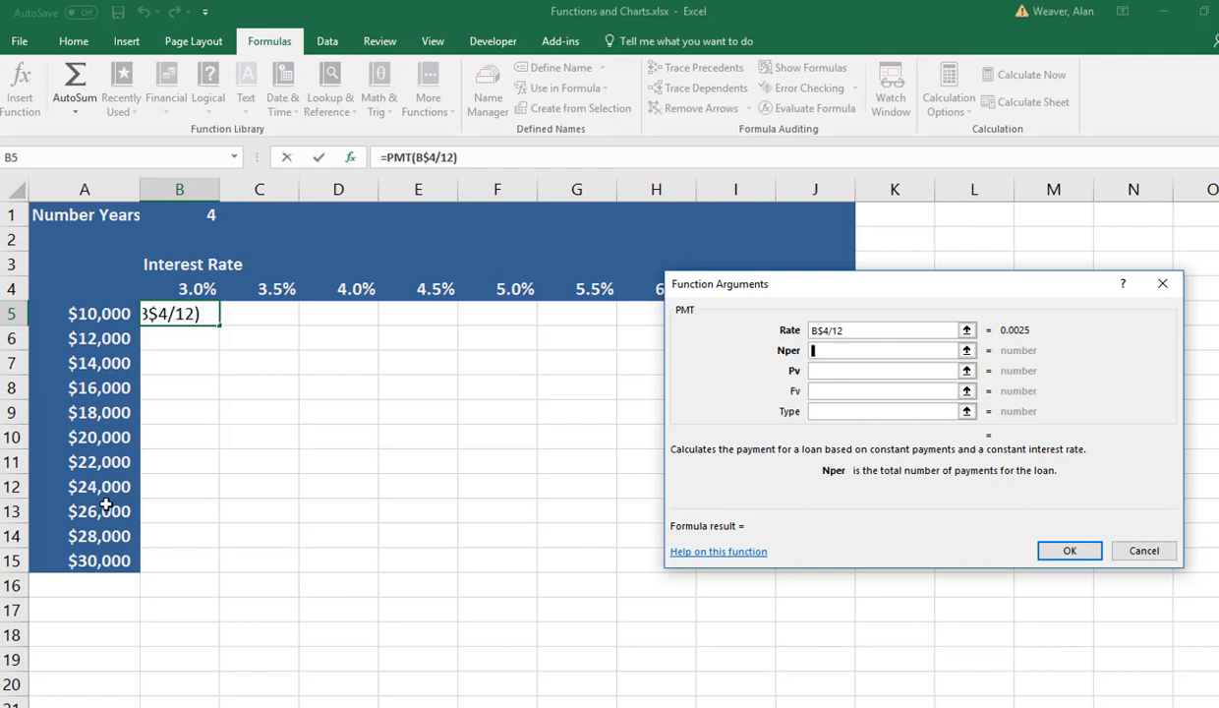
left_click(94, 323)
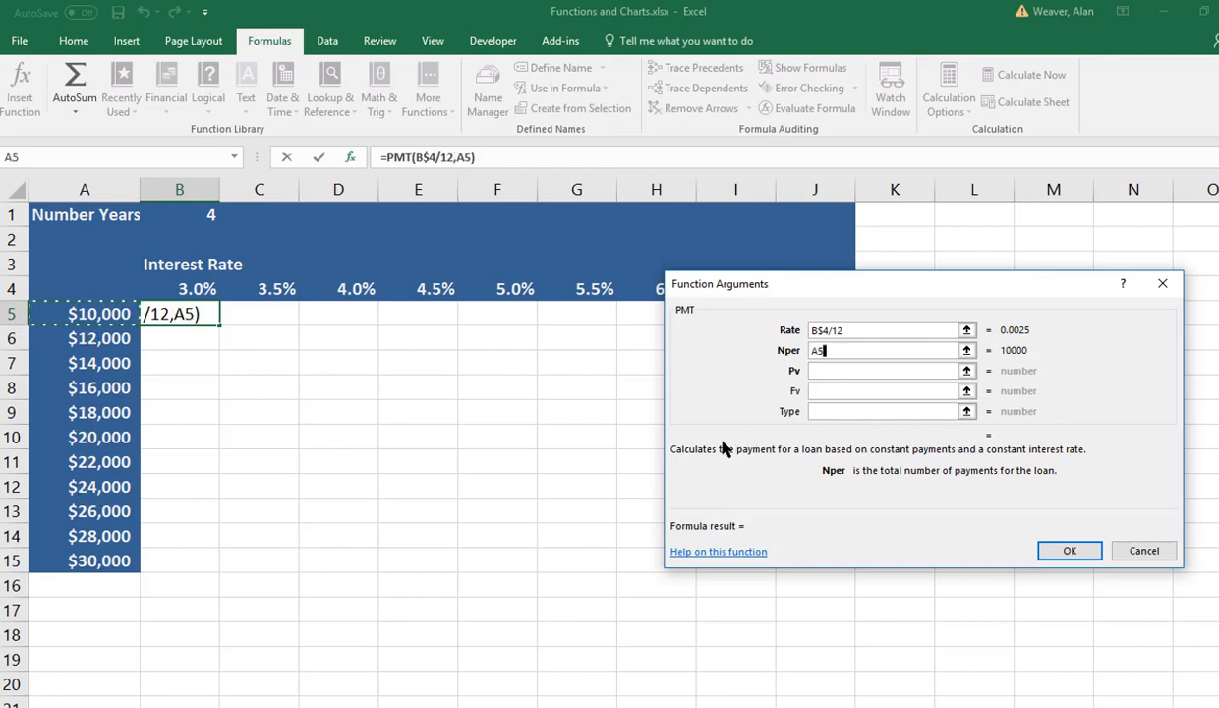
key("F4")
key("F4")
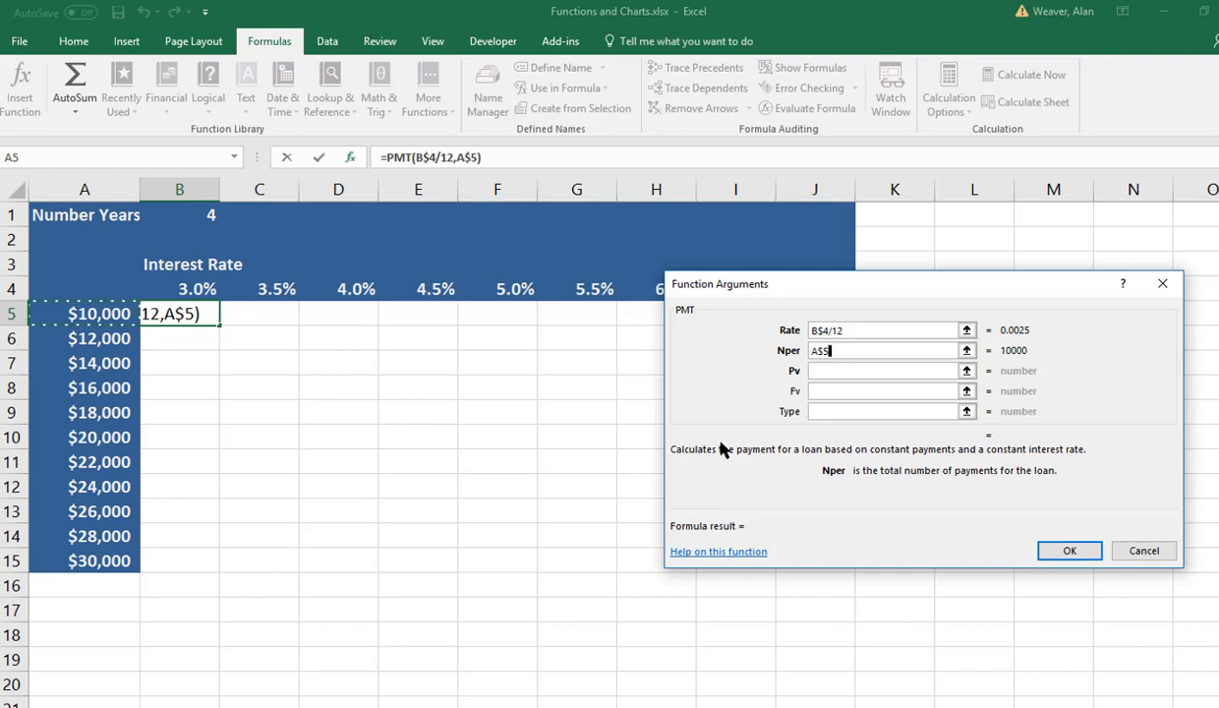
key("F4")
type("*12")
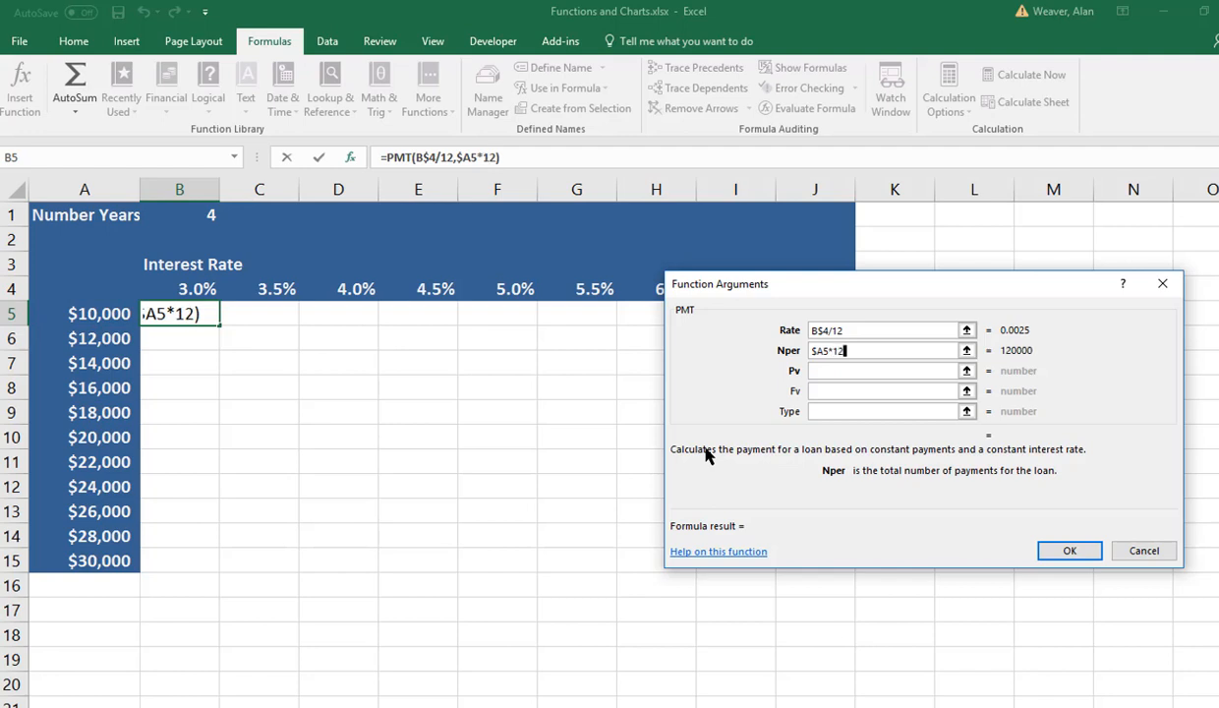
left_click(817, 371)
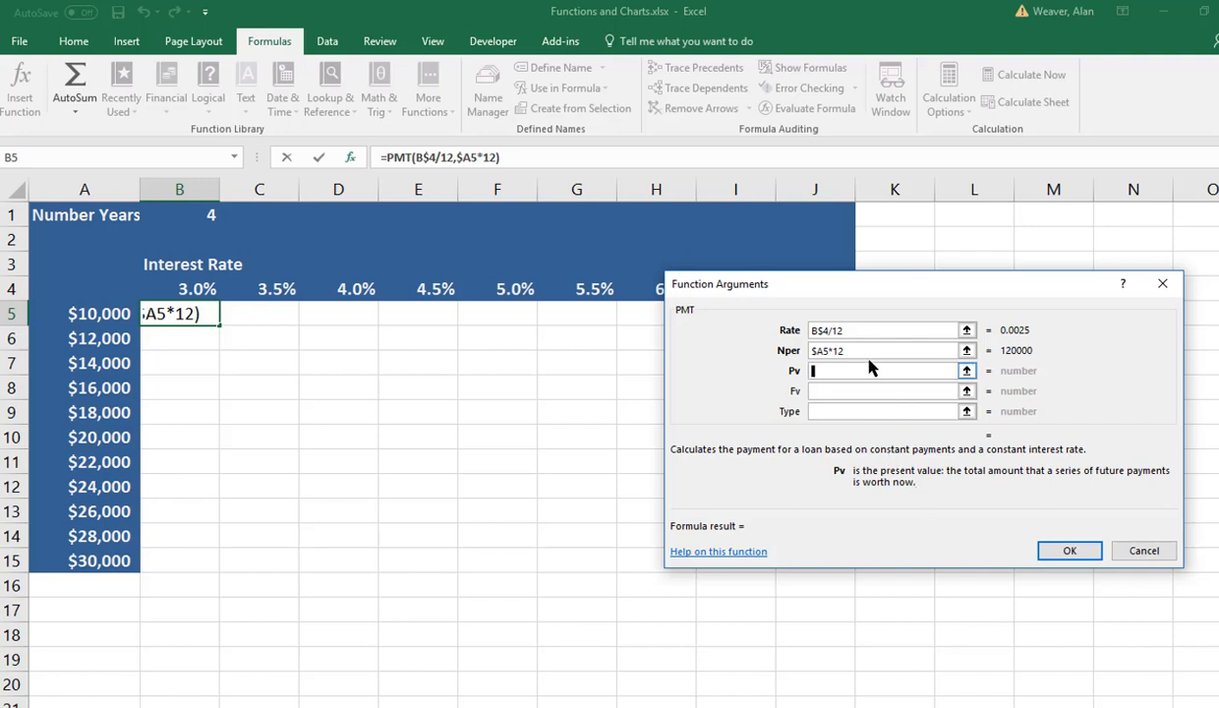
left_click(836, 350)
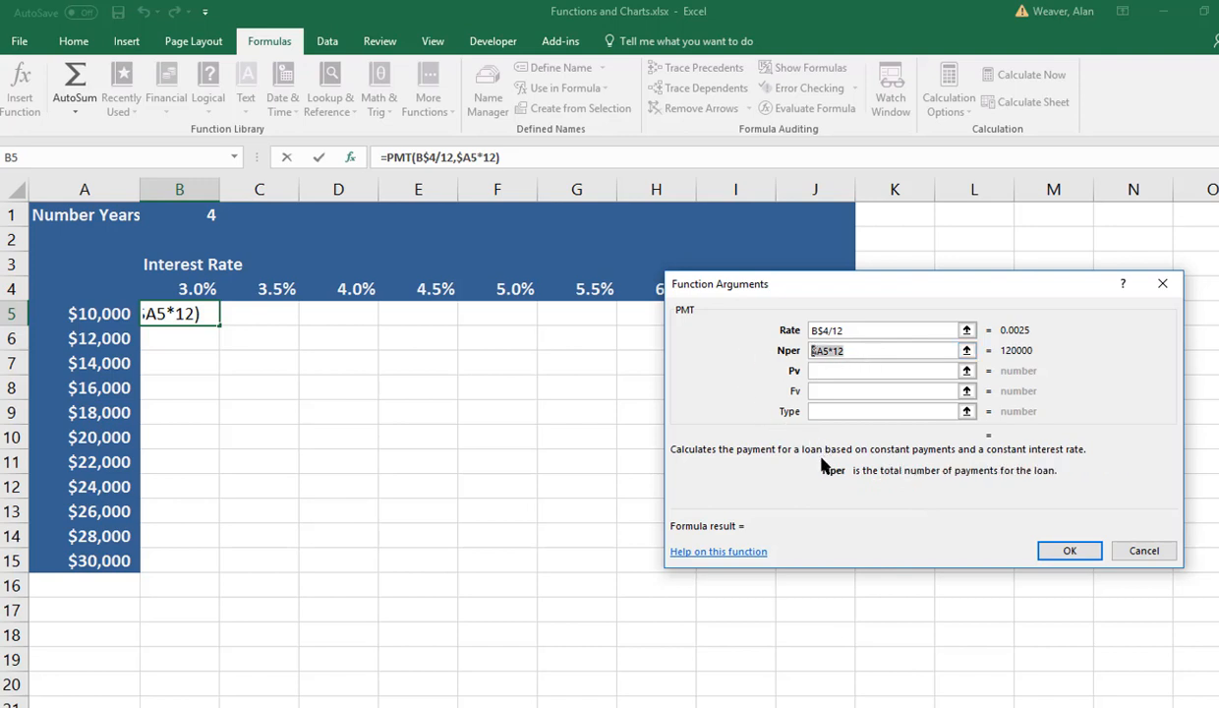
key("Delete")
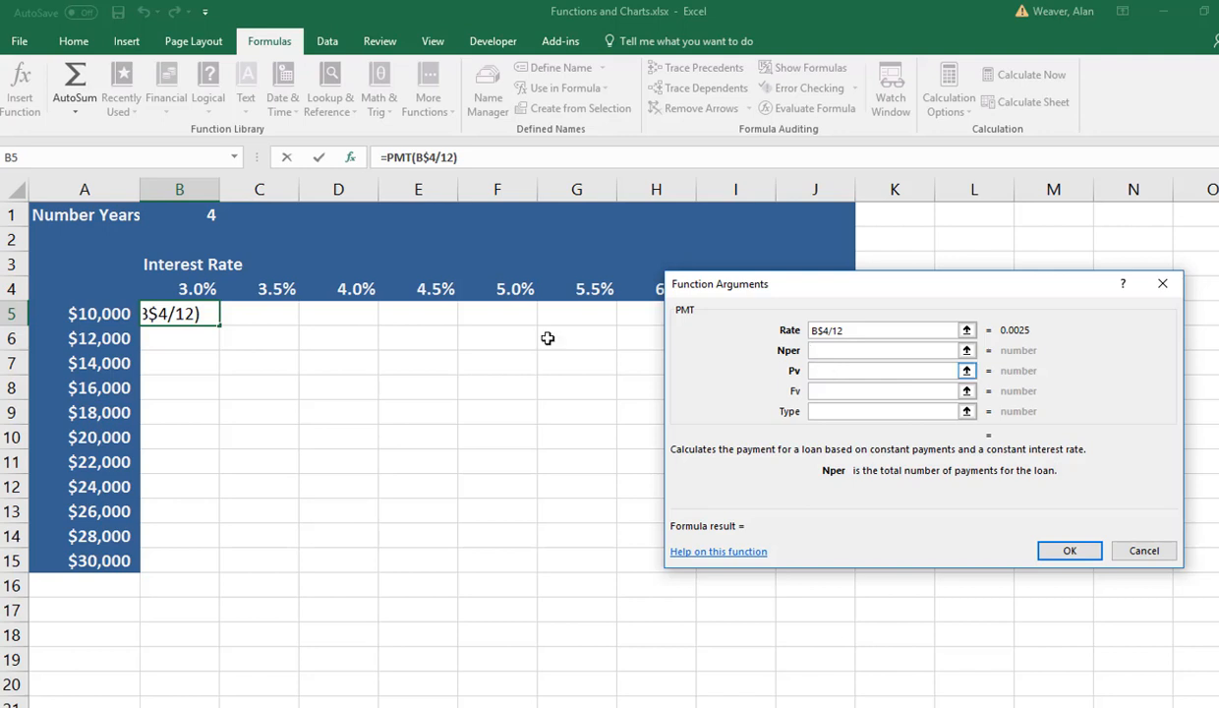
left_click(195, 211)
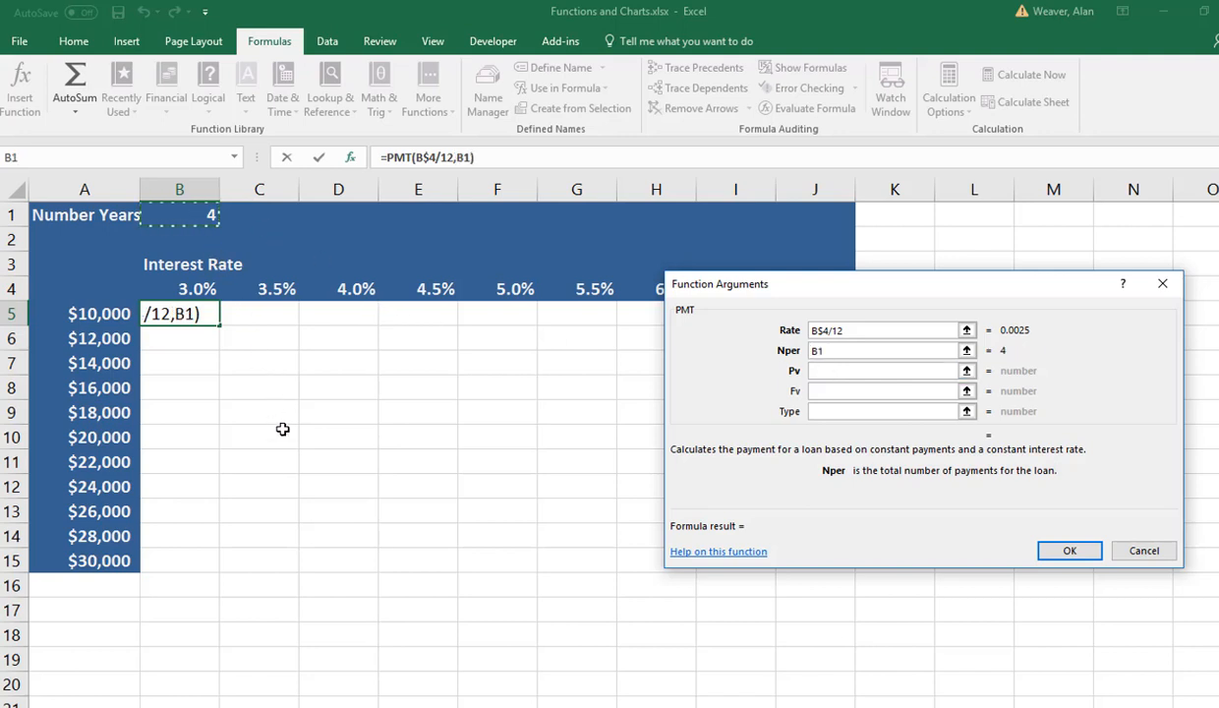
key("F4")
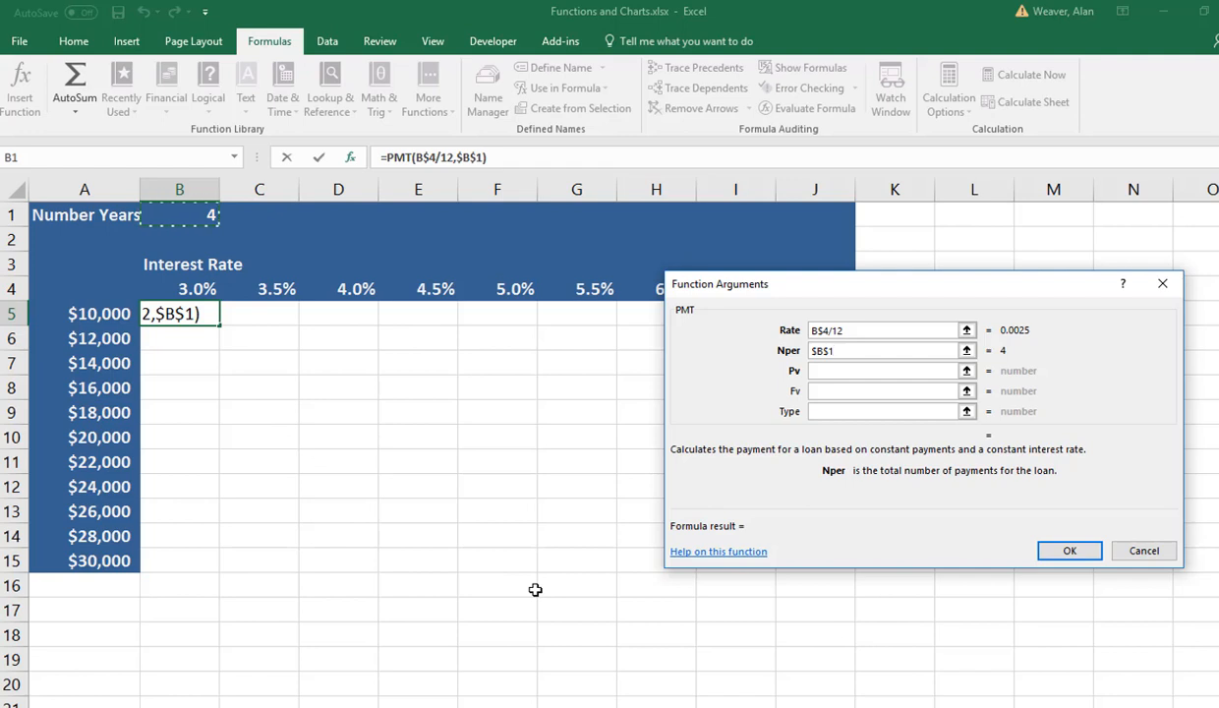
key("Left")
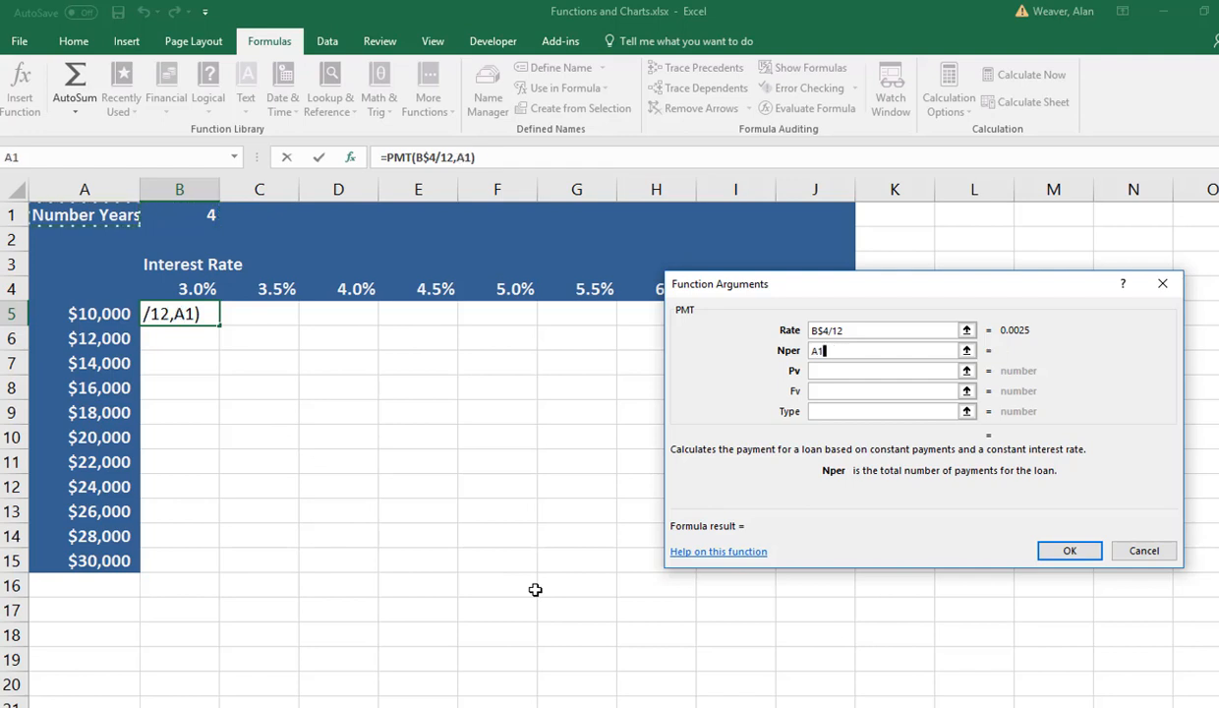
key("BackSpace")
key("BackSpace")
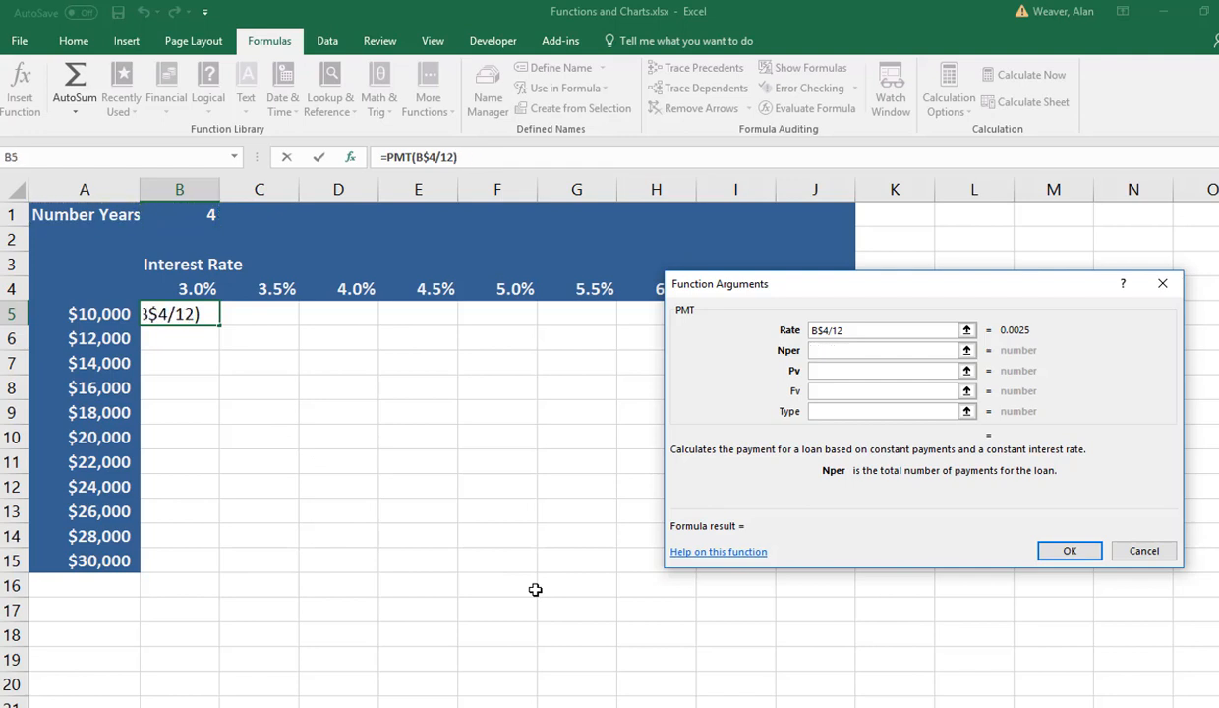
Set the PMT function's Nper to the number of years as the absolute reference $B$1, without a minus sign.
type("-")
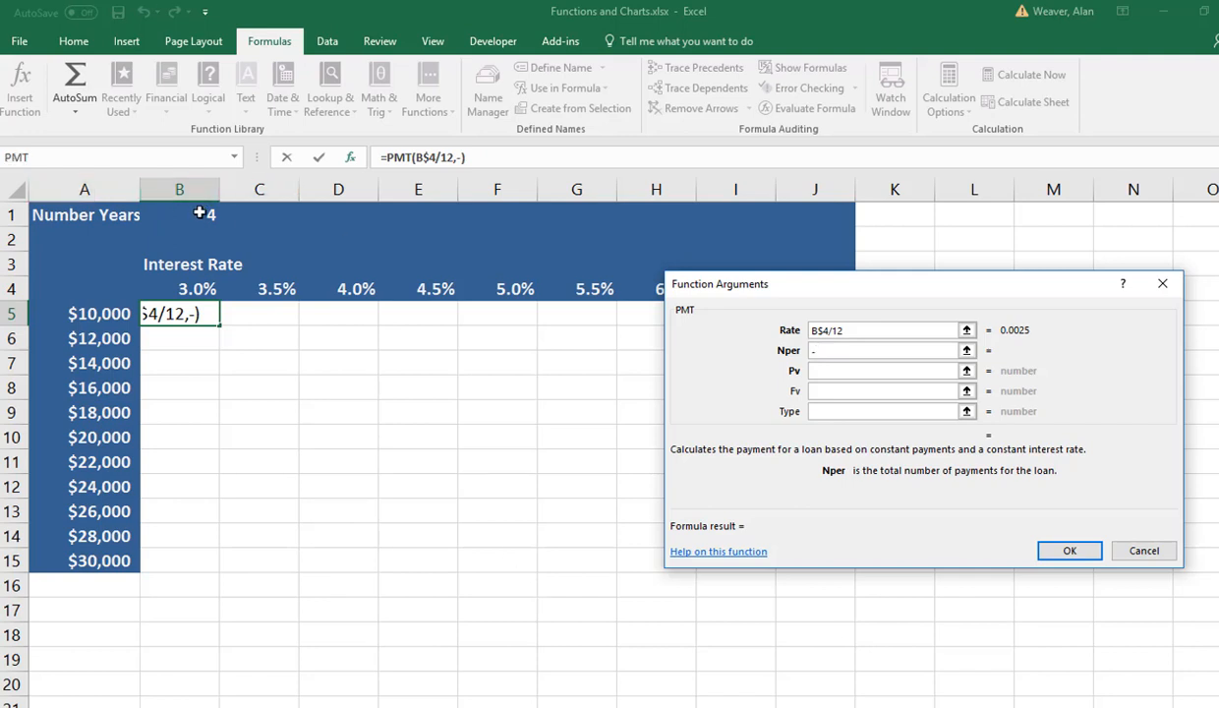
left_click(199, 214)
key("F4")
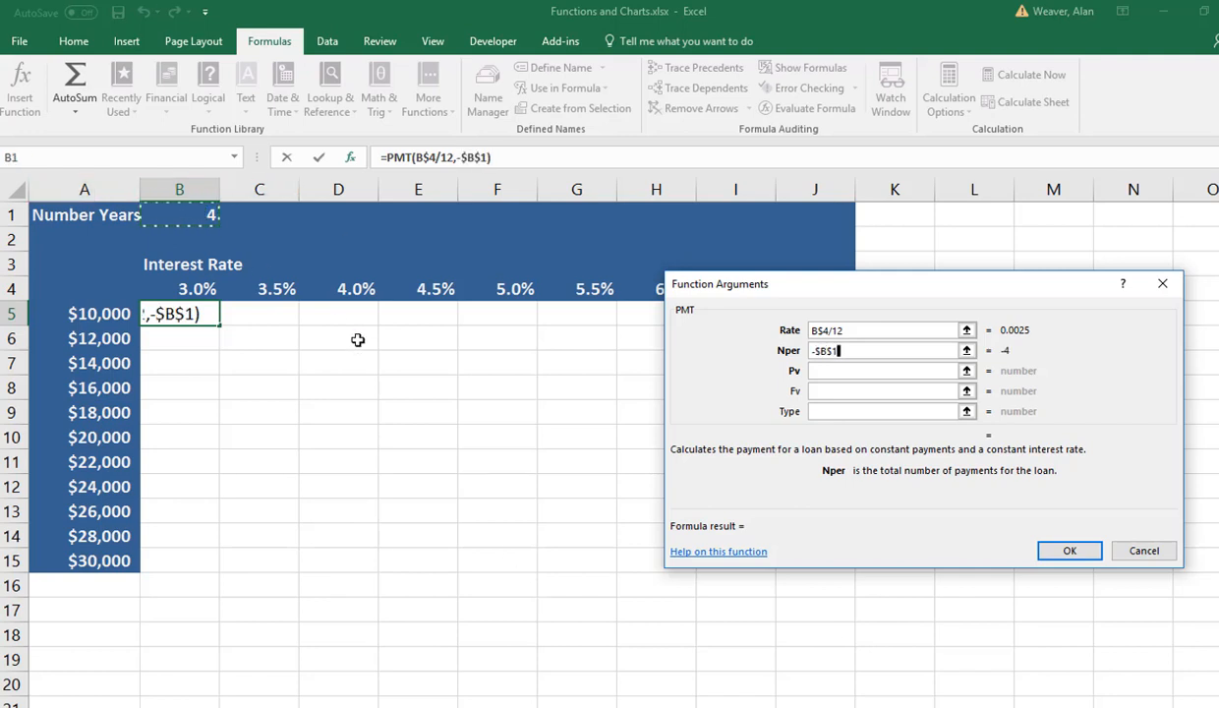
left_click(821, 371)
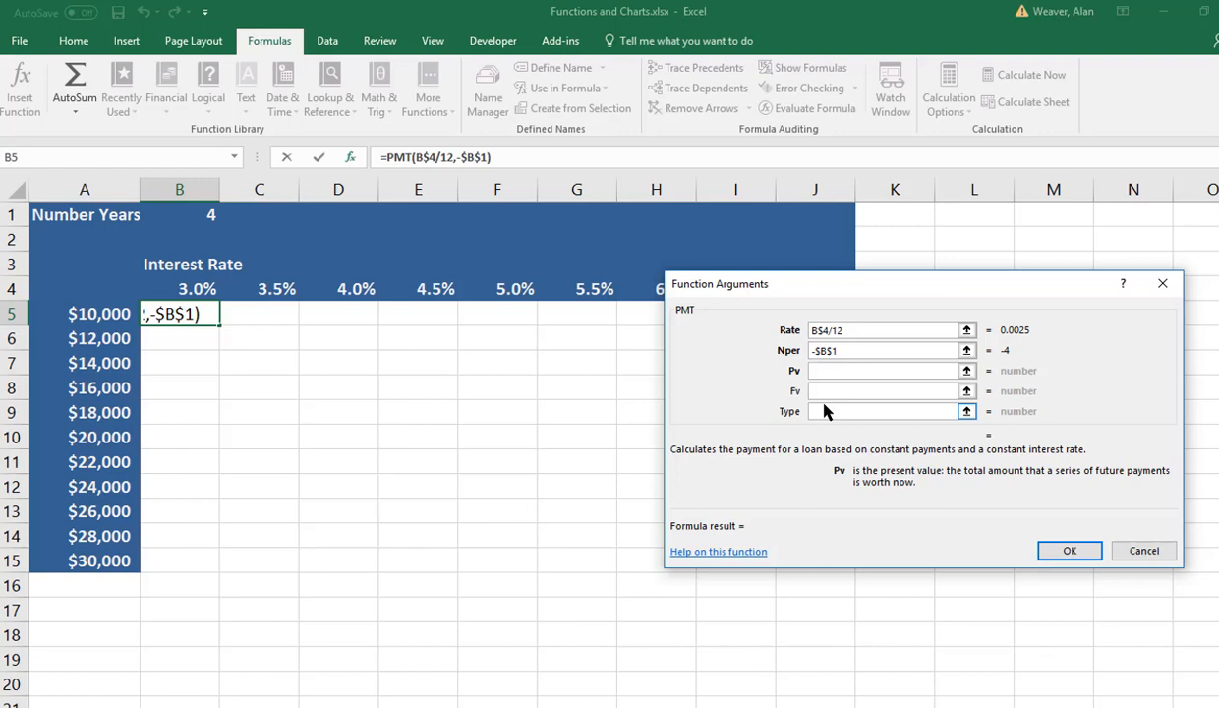
left_click(812, 350)
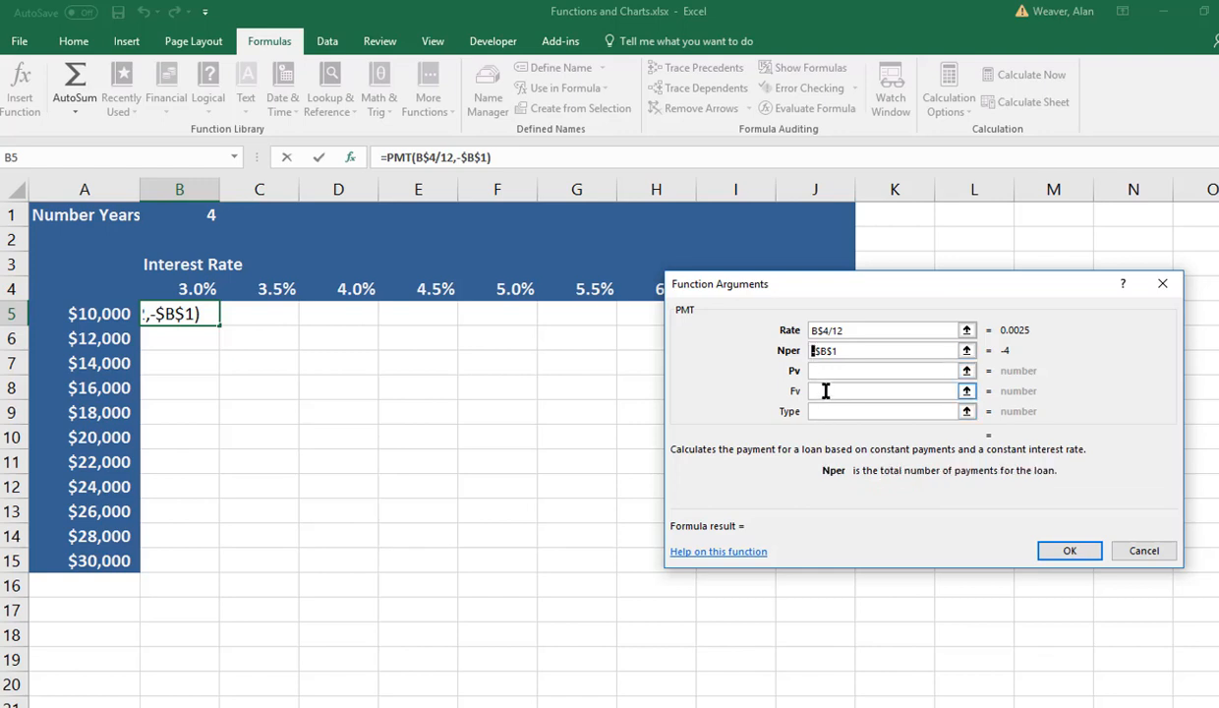
key("Delete")
Set the PMT function's Pv to -$A5, locking only the column of the loan amount reference.
left_click(824, 372)
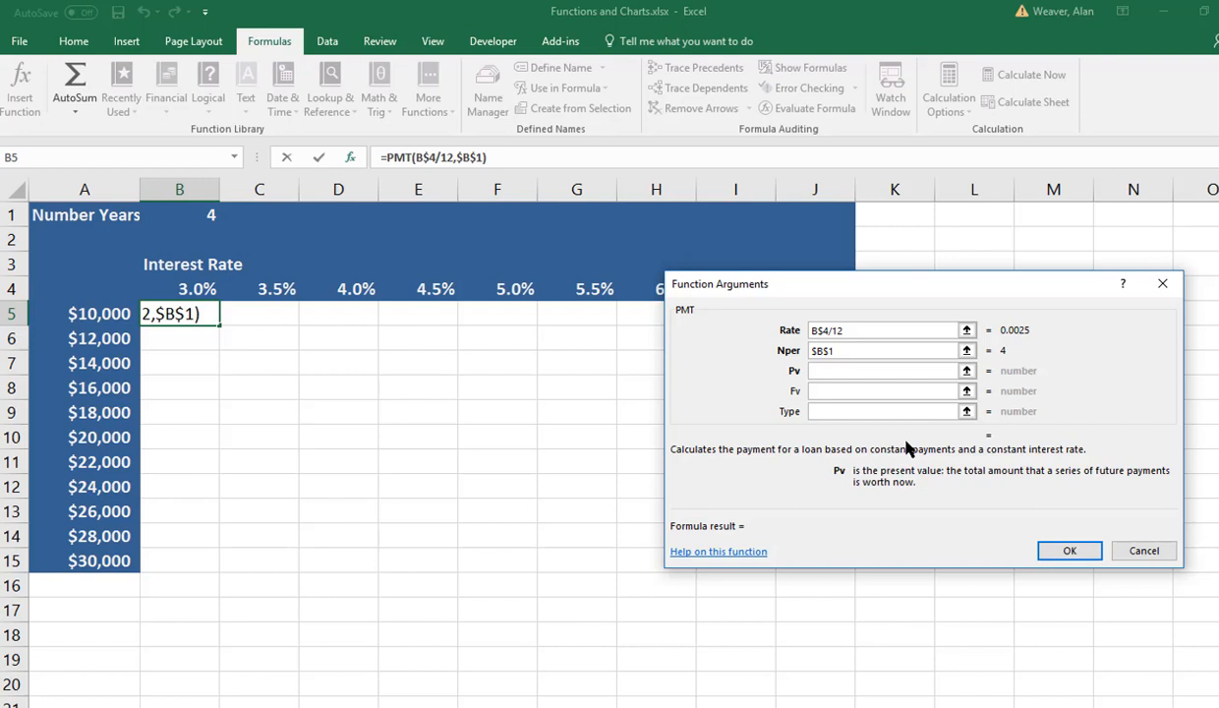
type("-")
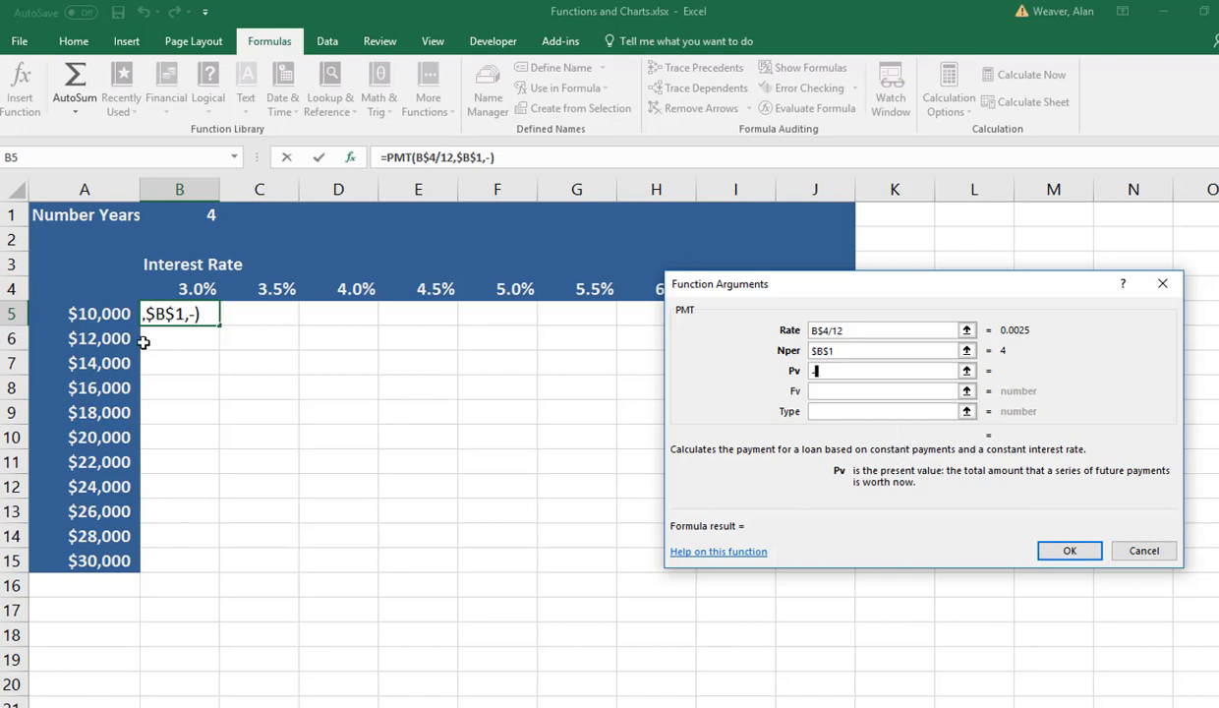
left_click(126, 315)
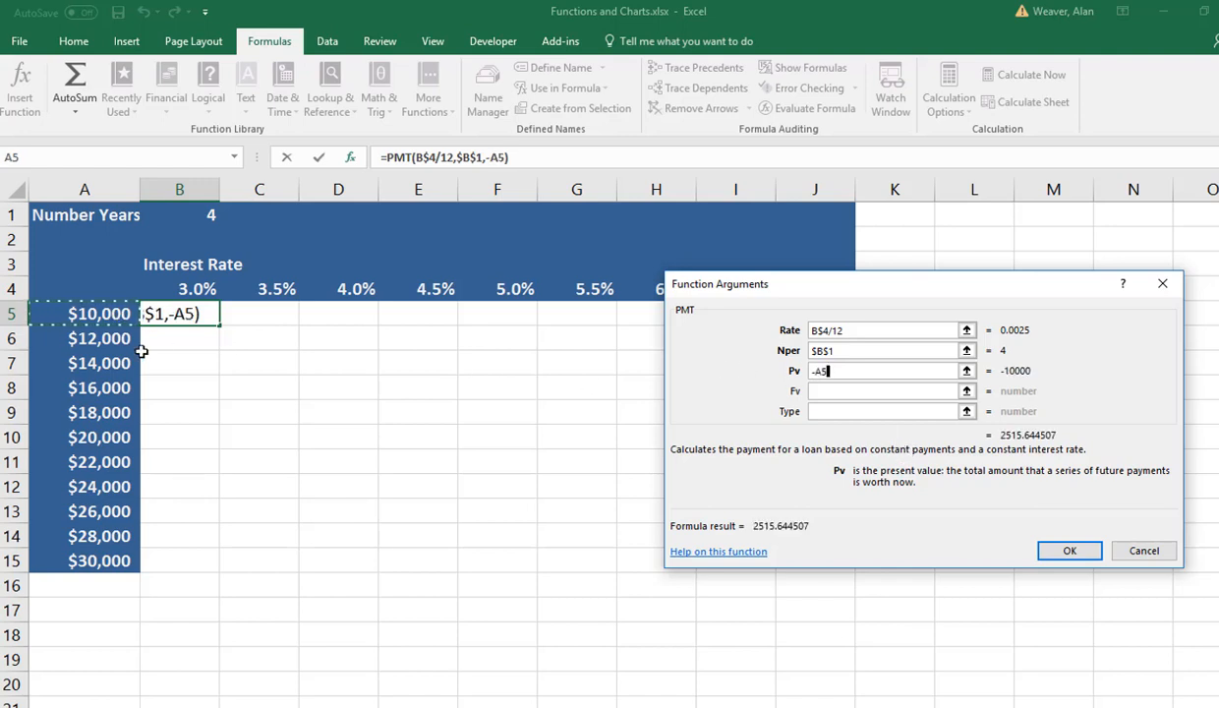
key("F4")
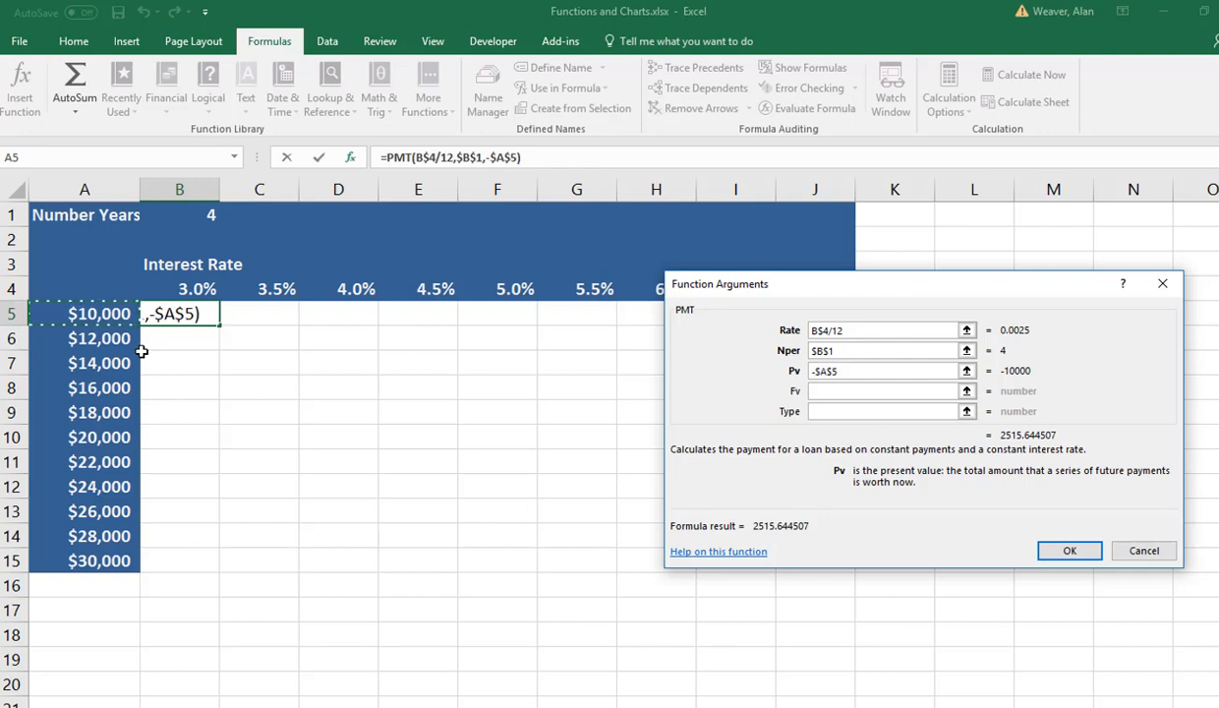
key("F4")
key("F4")
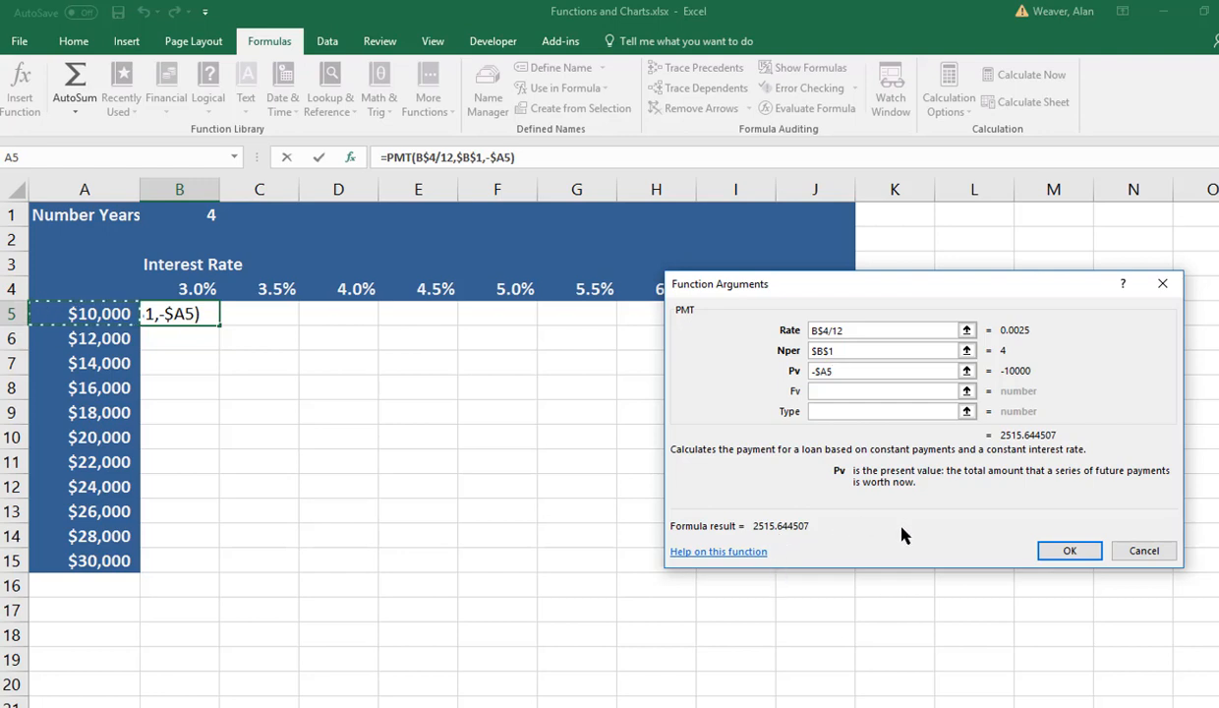
Convert the Nper argument to months as $B$1*12 and complete the PMT function in B5.
left_click(849, 351)
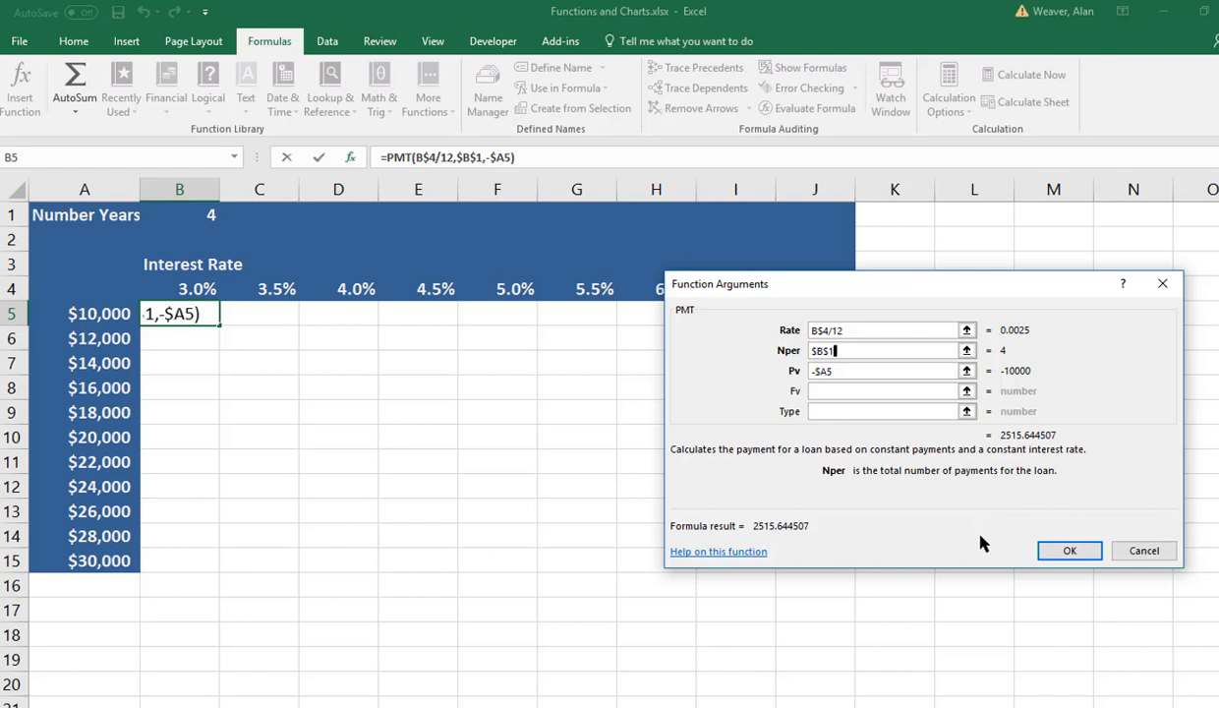
type("*12")
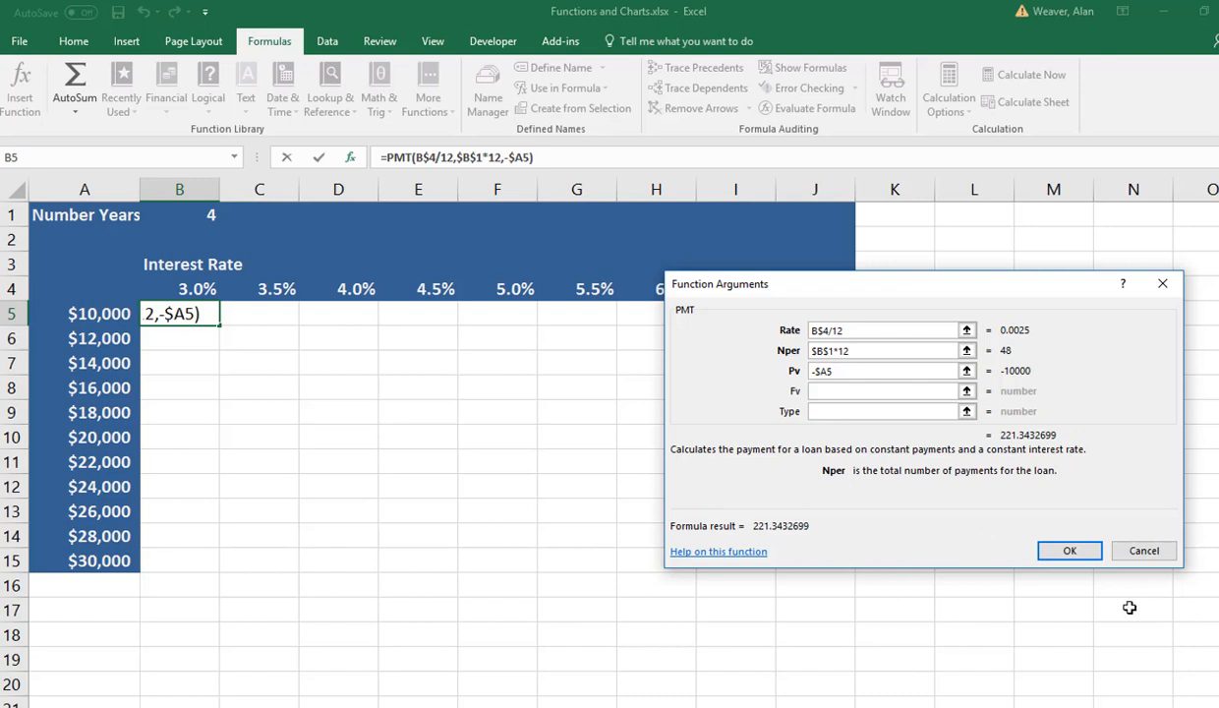
left_click(1072, 553)
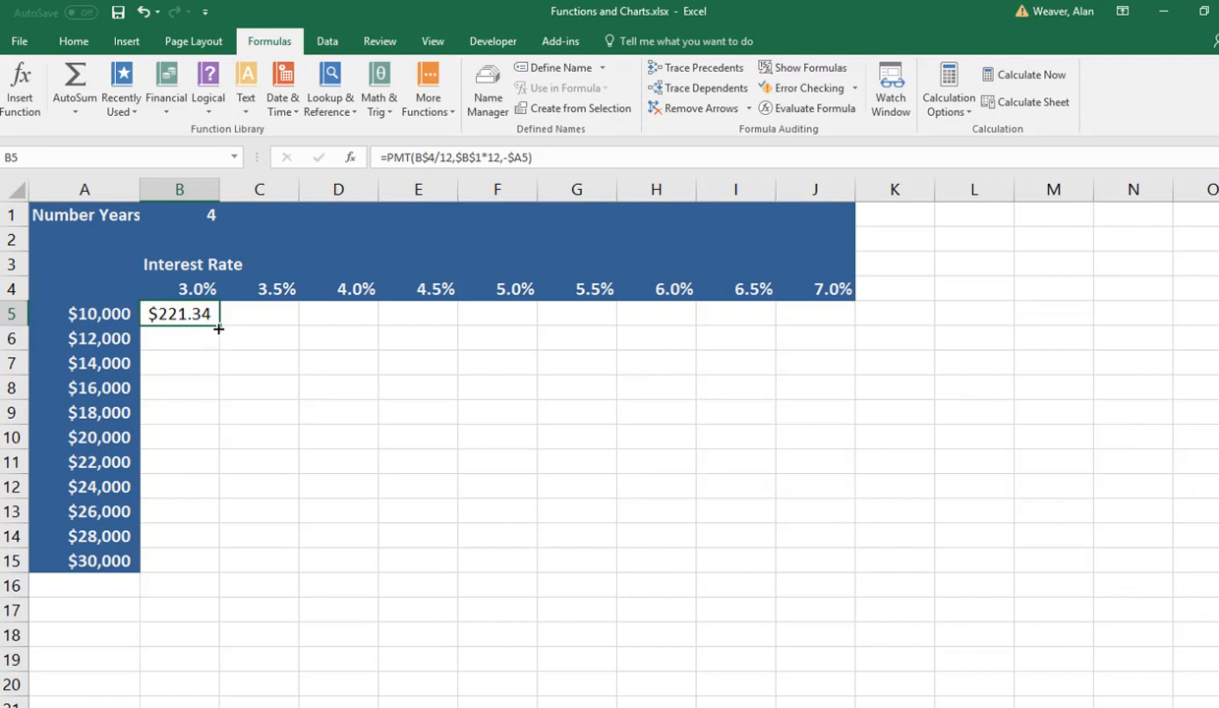
Fill the PMT formula from B5 across to J5 and down to row 15, and check the formula in J15.
left_click_drag(219, 329, 851, 348)
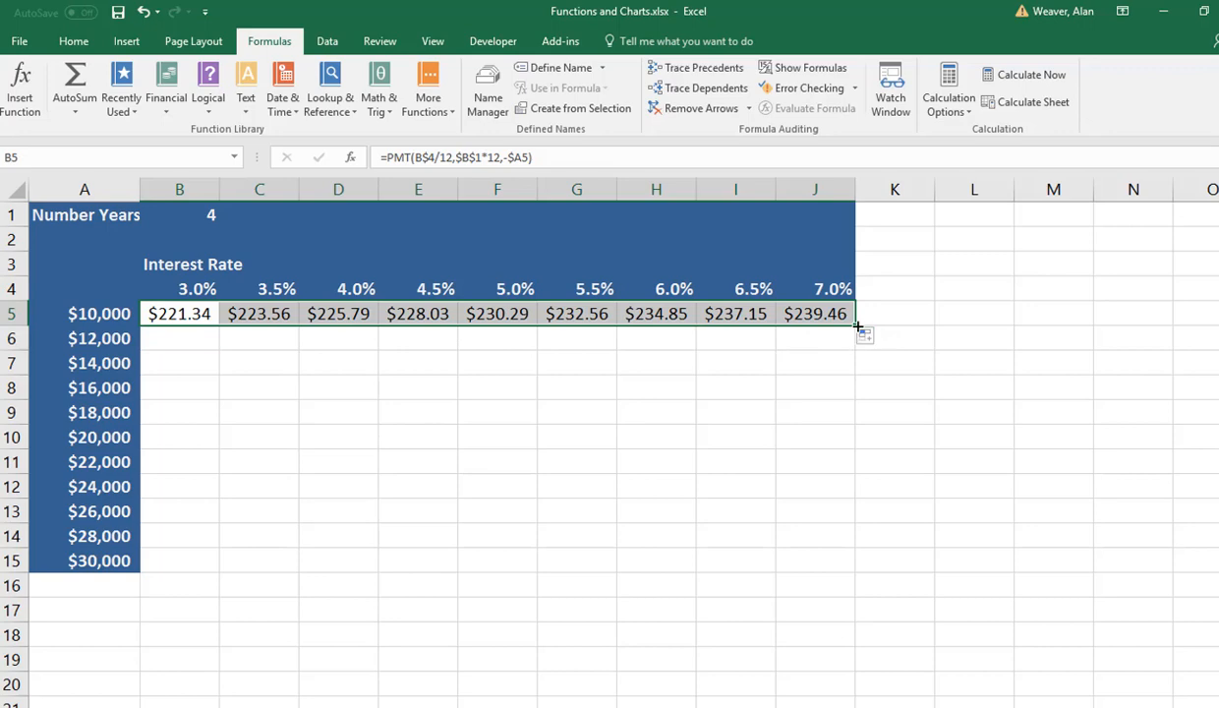
double_click(855, 326)
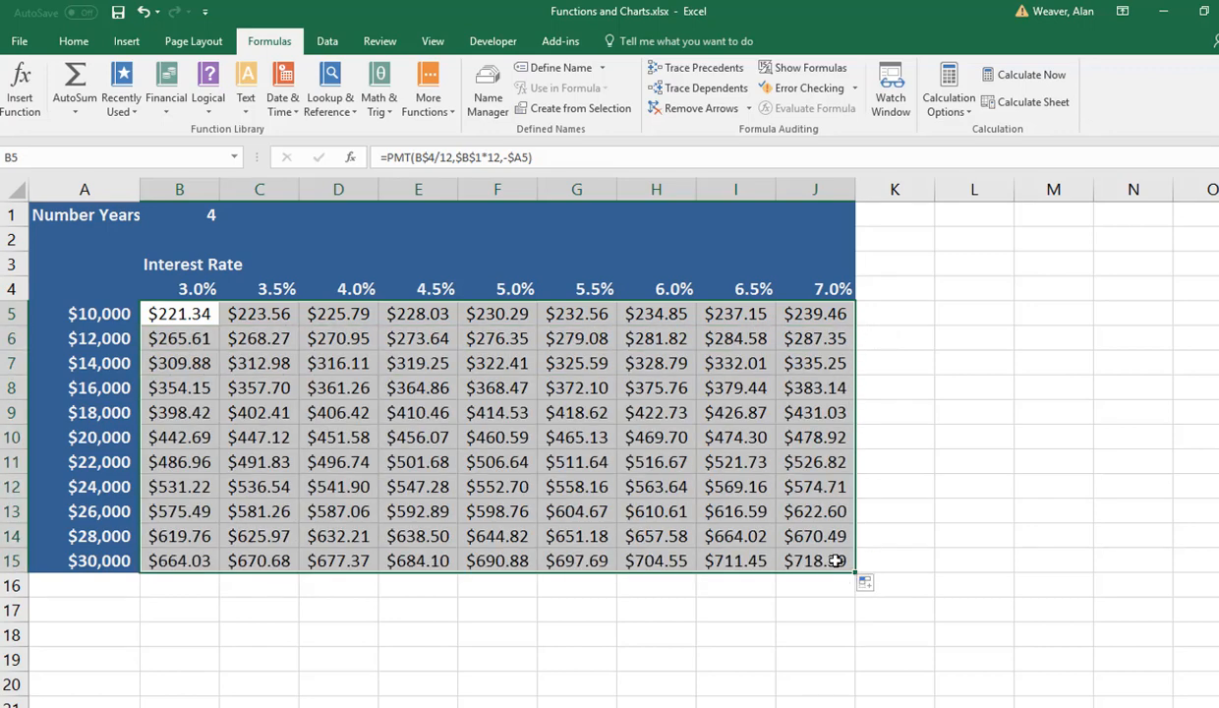
left_click(822, 562)
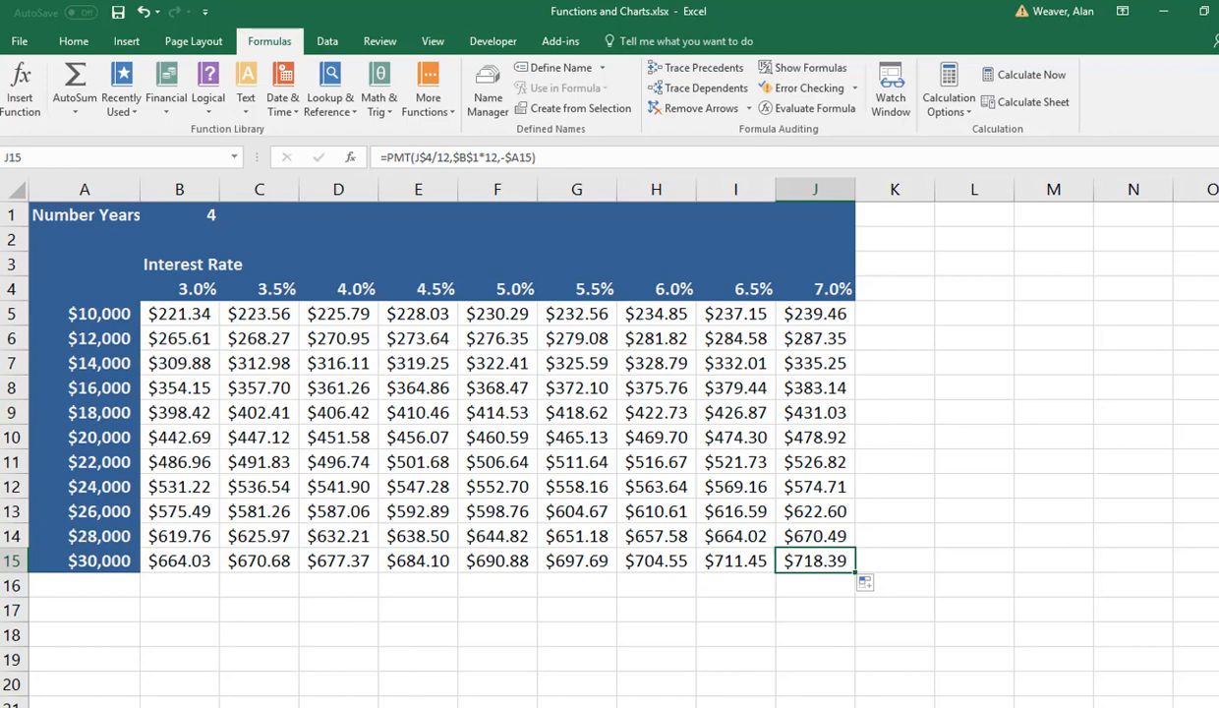
Switch to the Lockridge Marketing Analytics sheet, review its instructions and enter =TODAY() in cell B4.
left_click(356, 706)
scroll(368, 666, "up", 1)
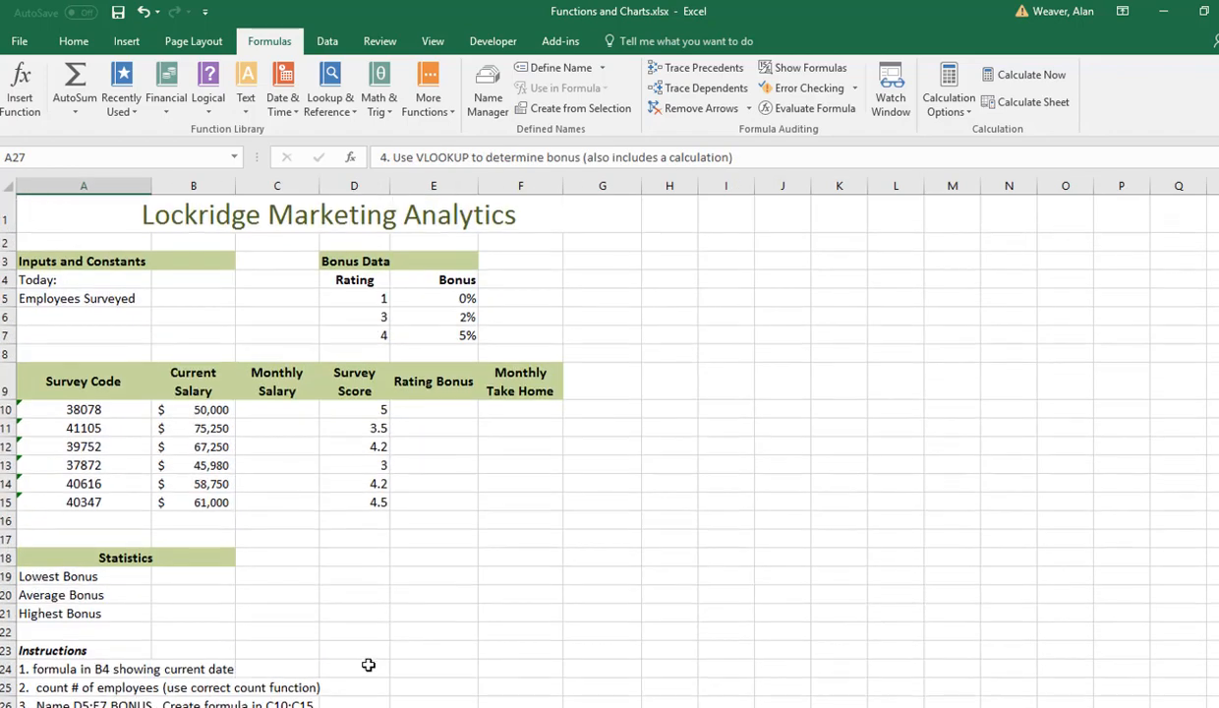
scroll(368, 666, "down", 1)
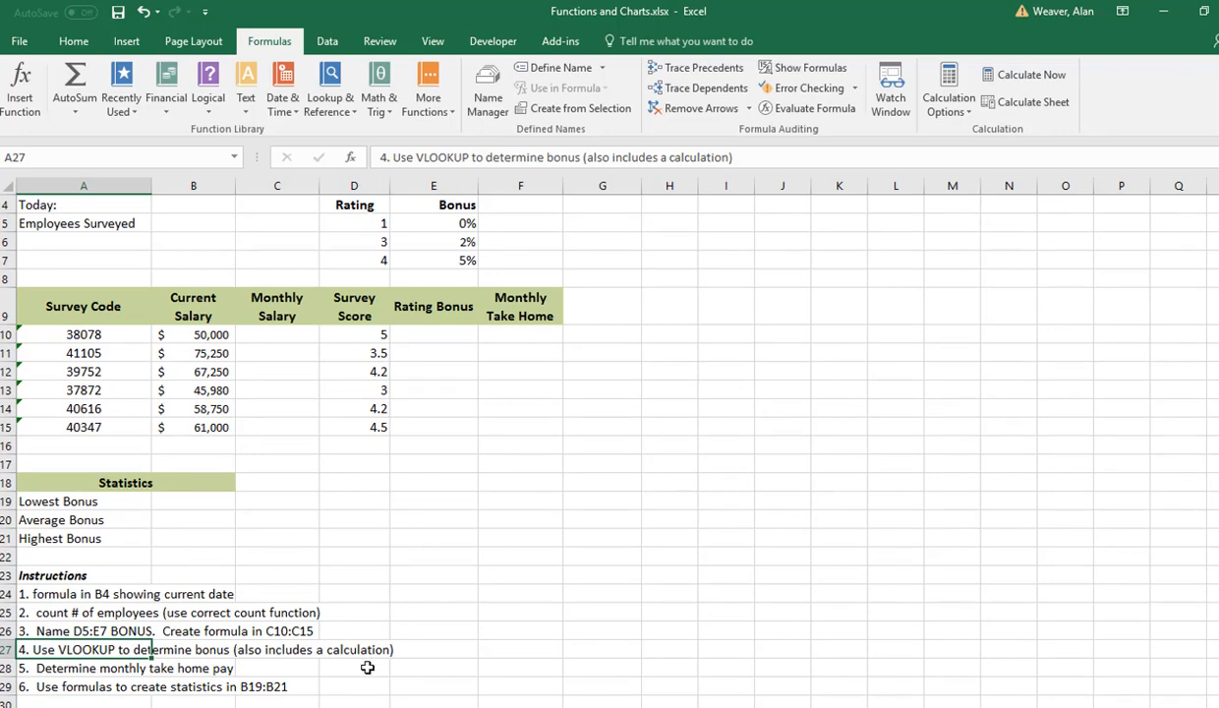
scroll(366, 667, "up", 1)
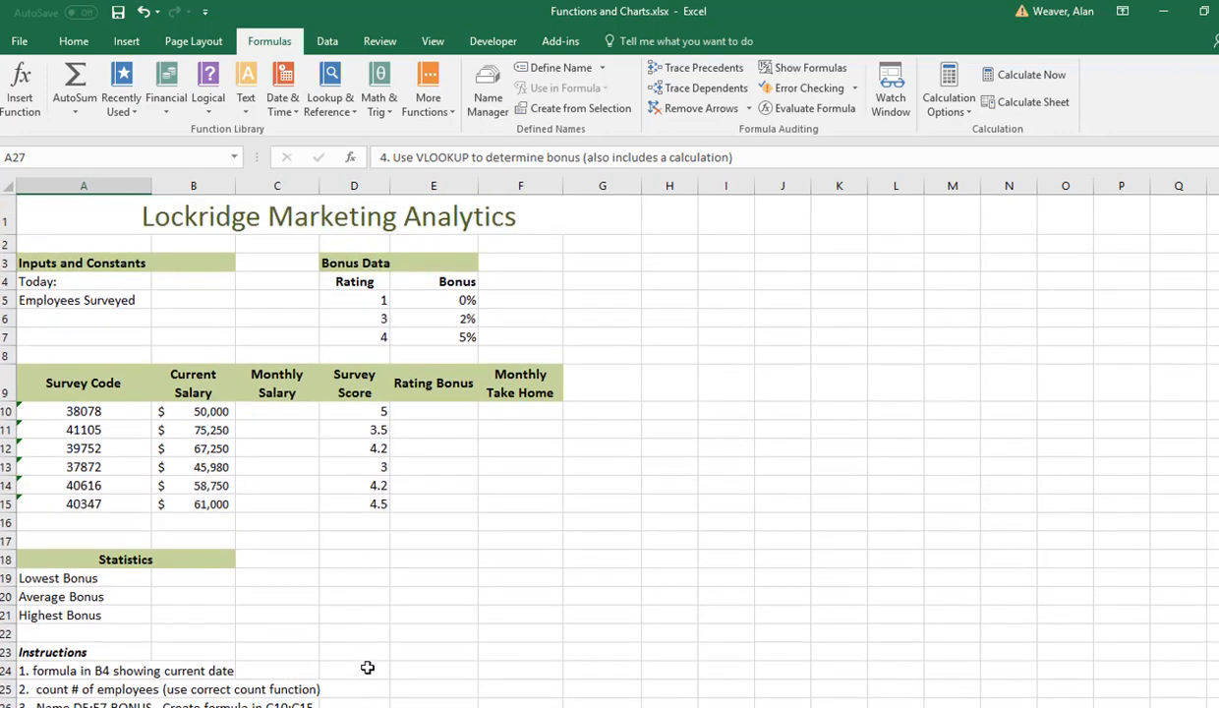
left_click(191, 283)
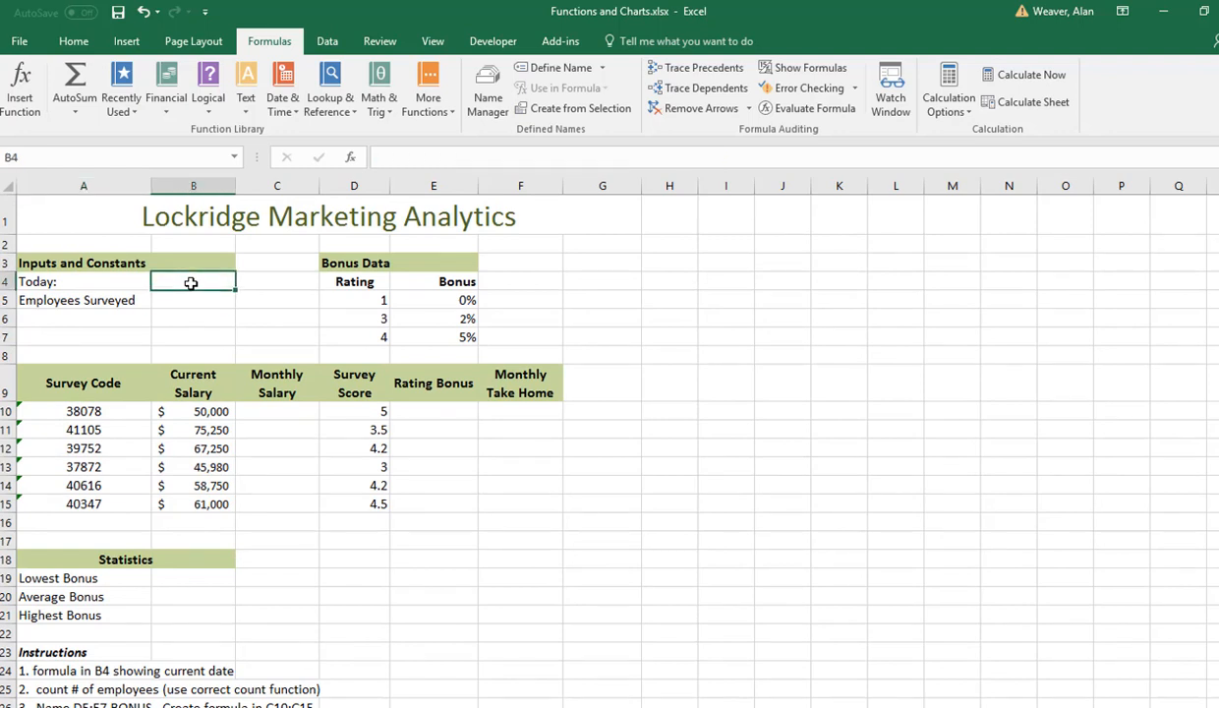
type("=today()")
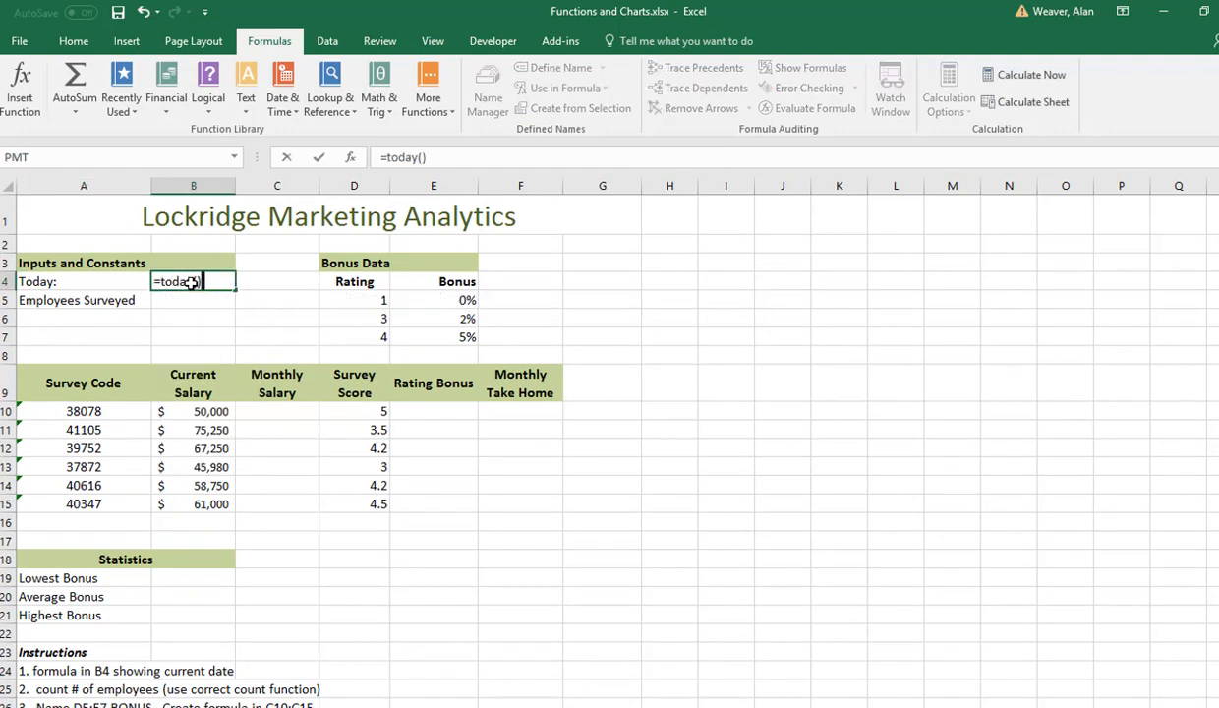
key("Return")
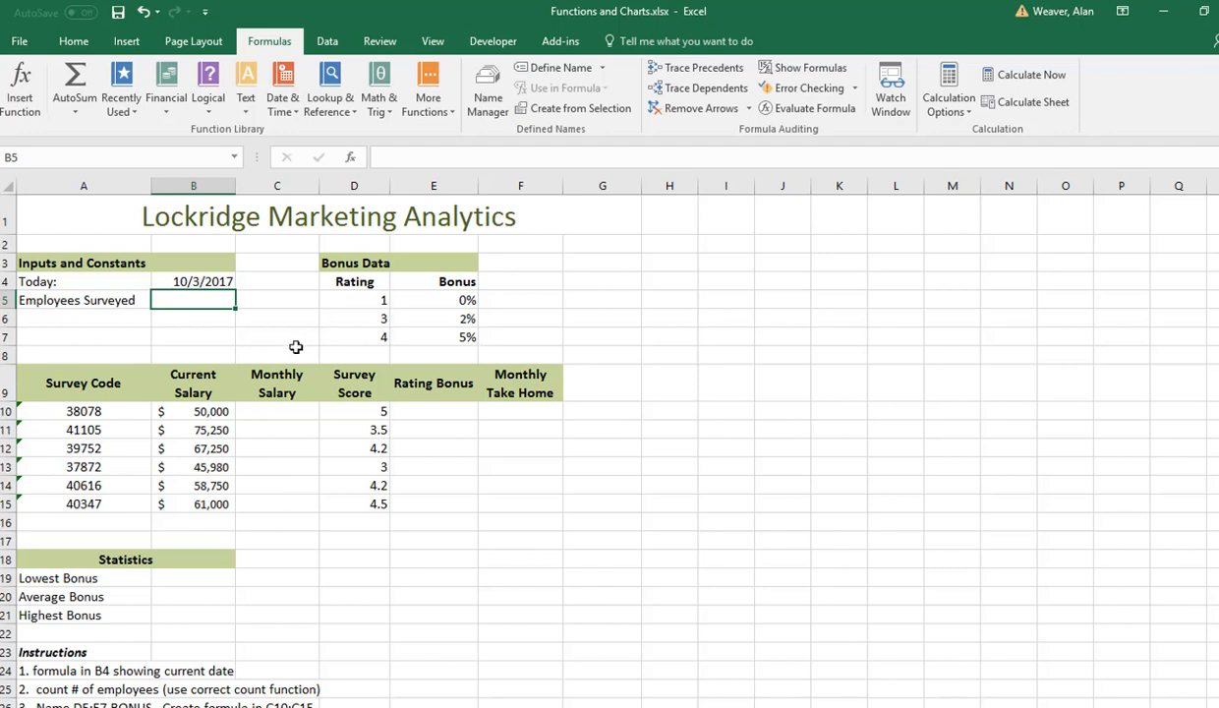
Count the surveyed employees in cell B5 with COUNTA over the survey codes in A10:A15.
type("=count")
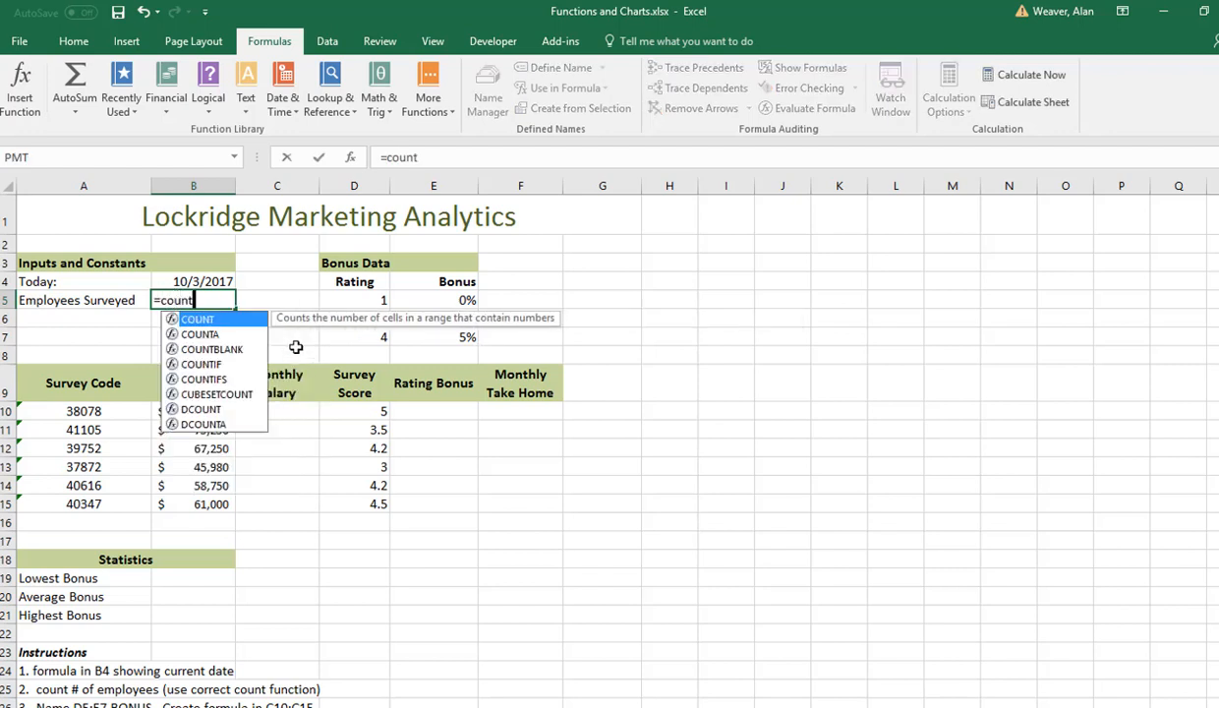
type("a(")
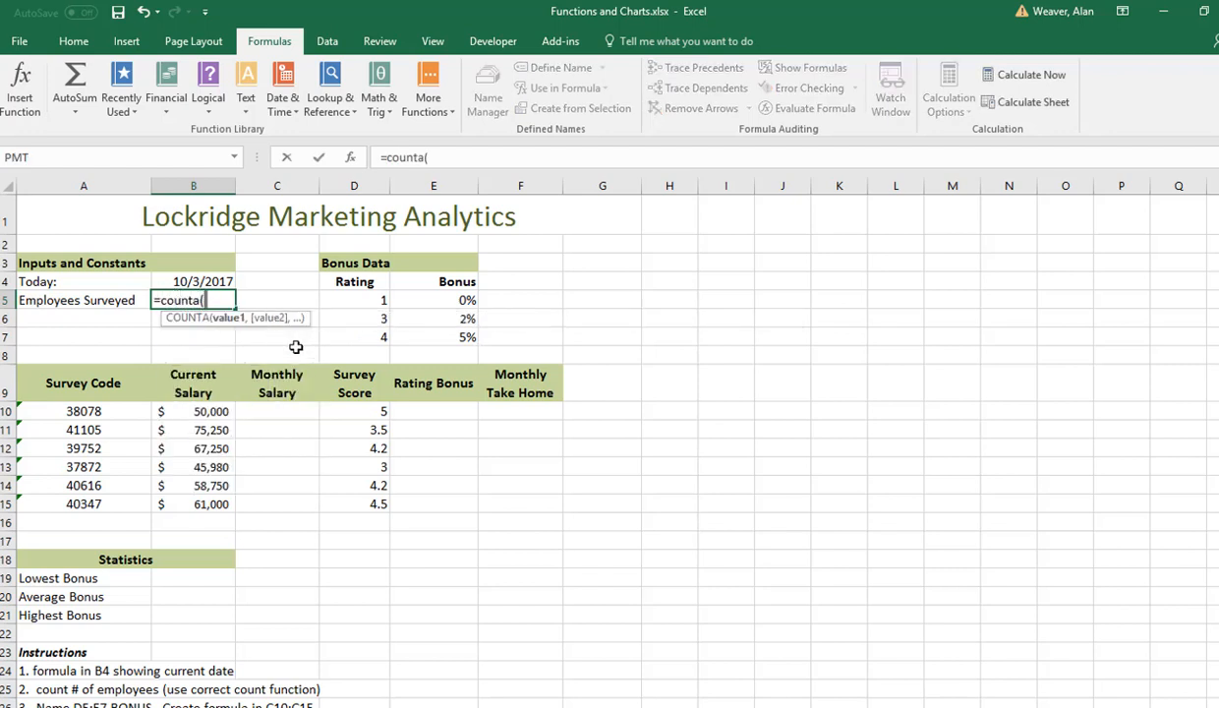
left_click_drag(77, 409, 71, 502)
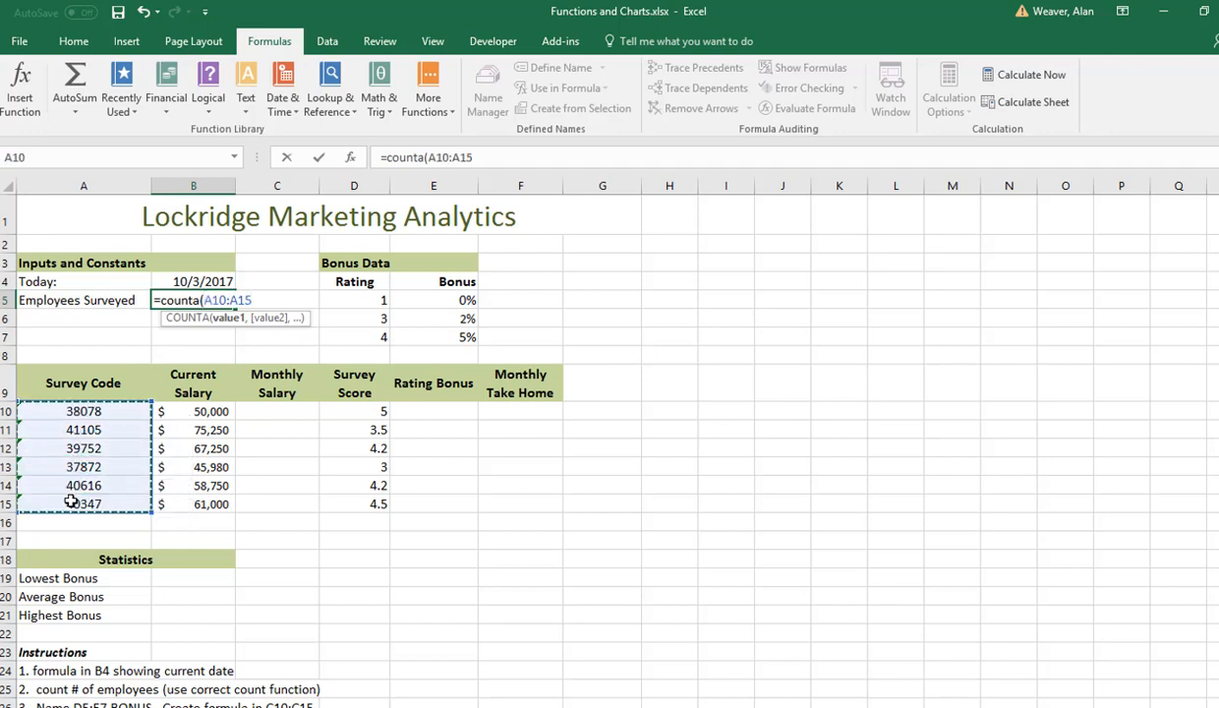
key("Return")
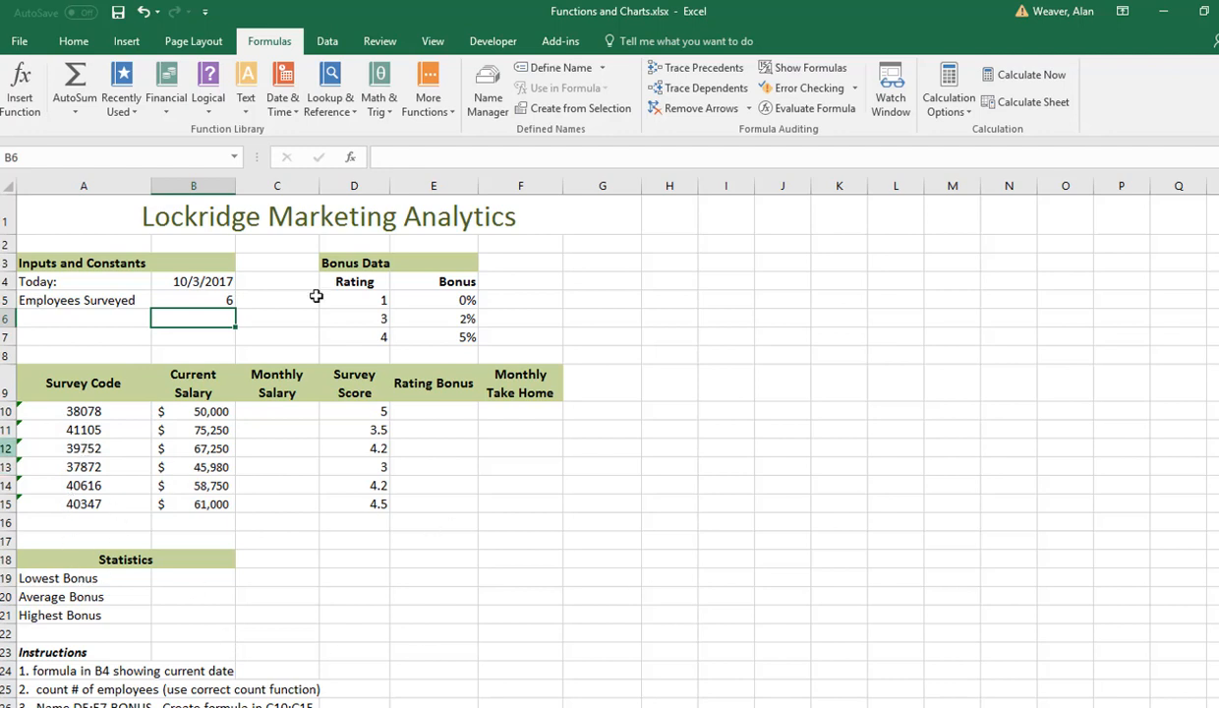
left_click(206, 302)
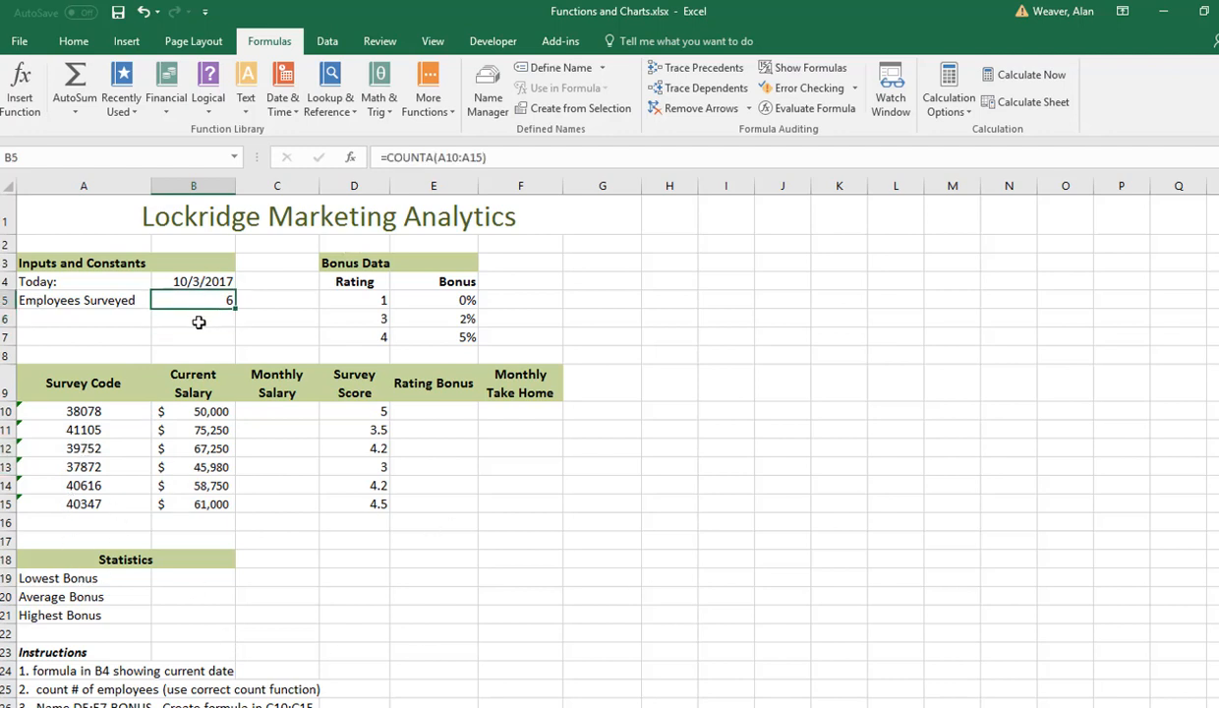
left_click(76, 113)
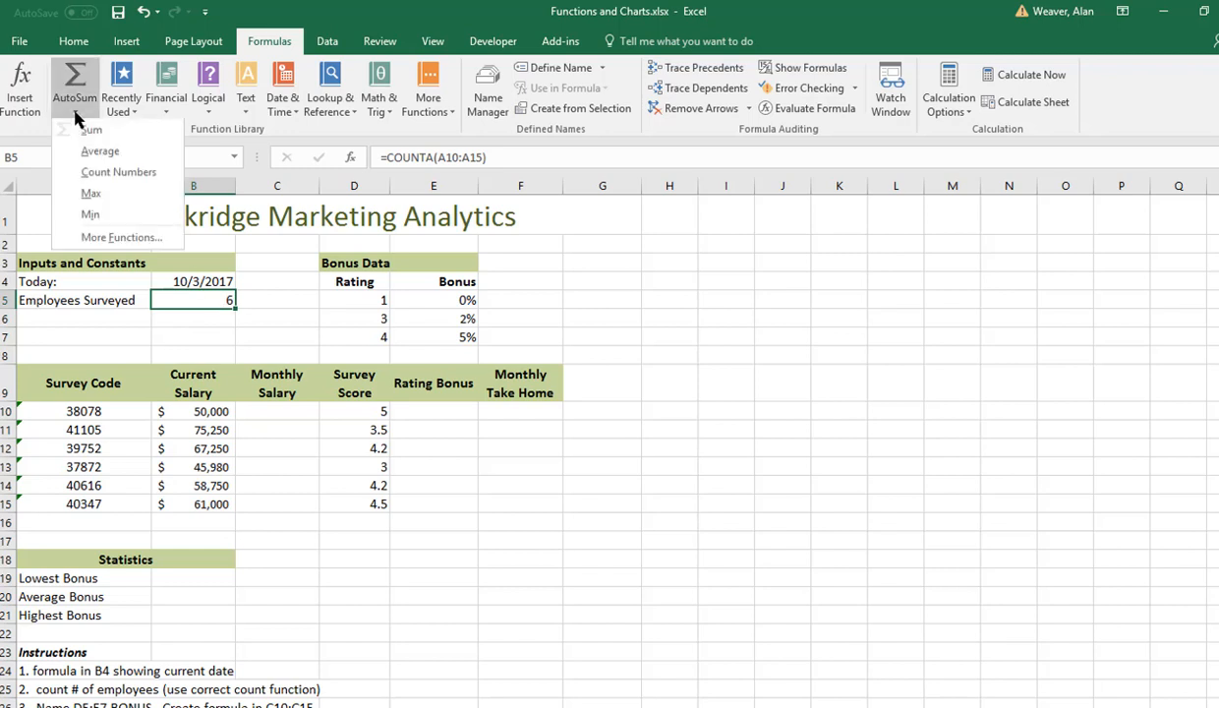
left_click(731, 375)
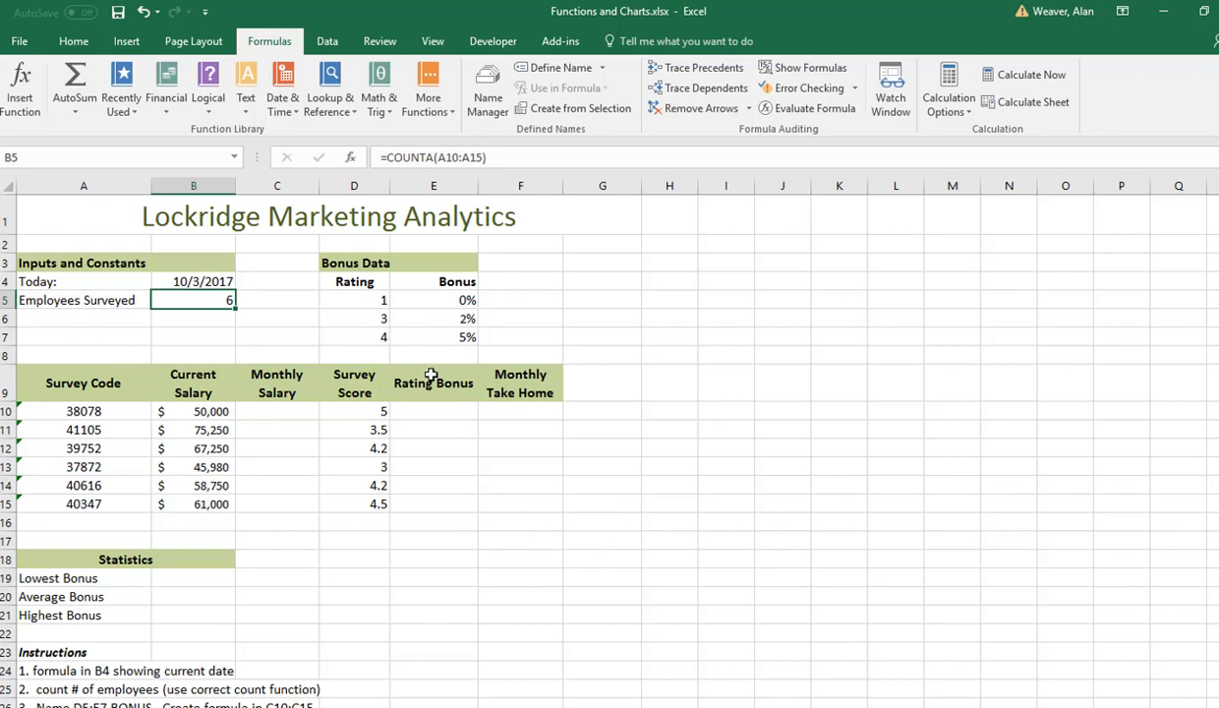
Name the bonus data range D5:E7 as BONUS.
left_click_drag(358, 297, 419, 340)
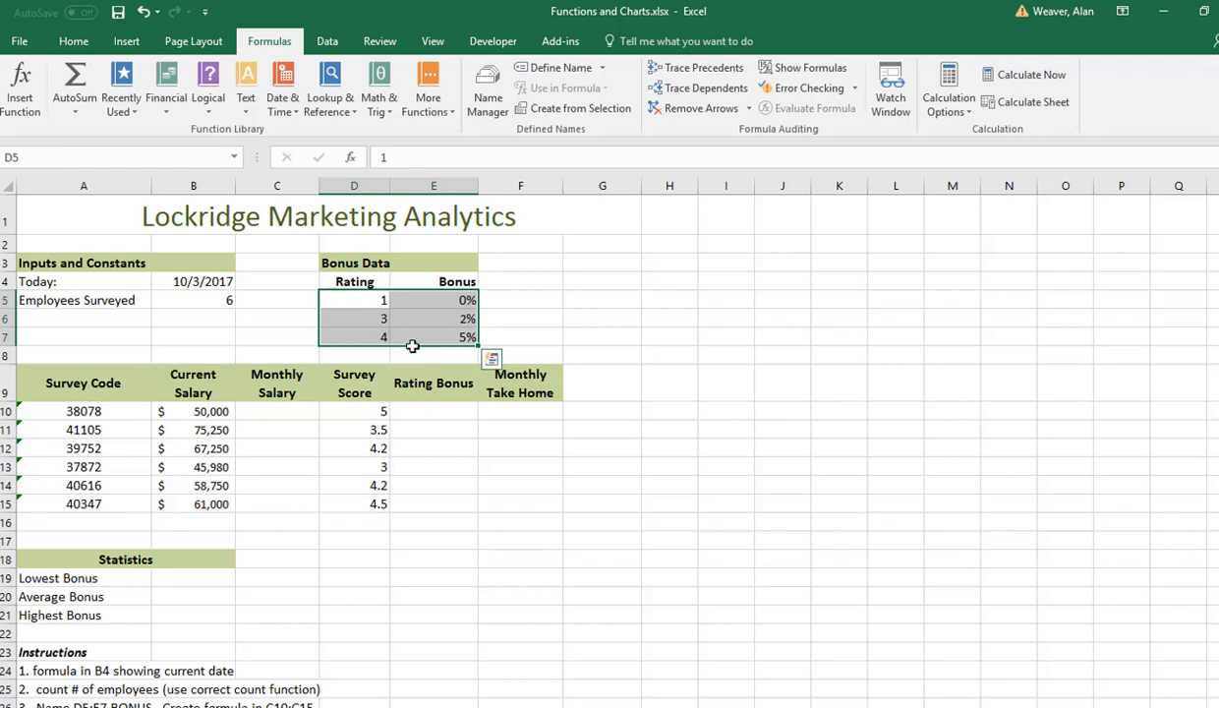
left_click(35, 158)
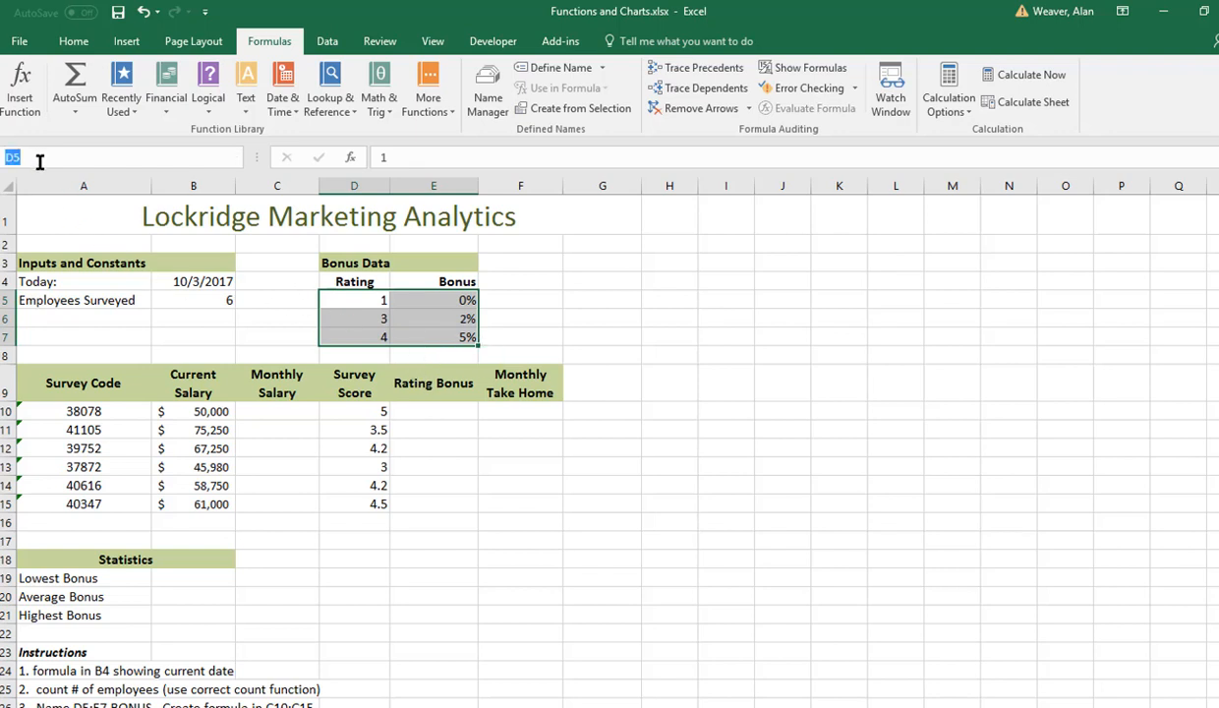
type("BONUS")
key("Return")
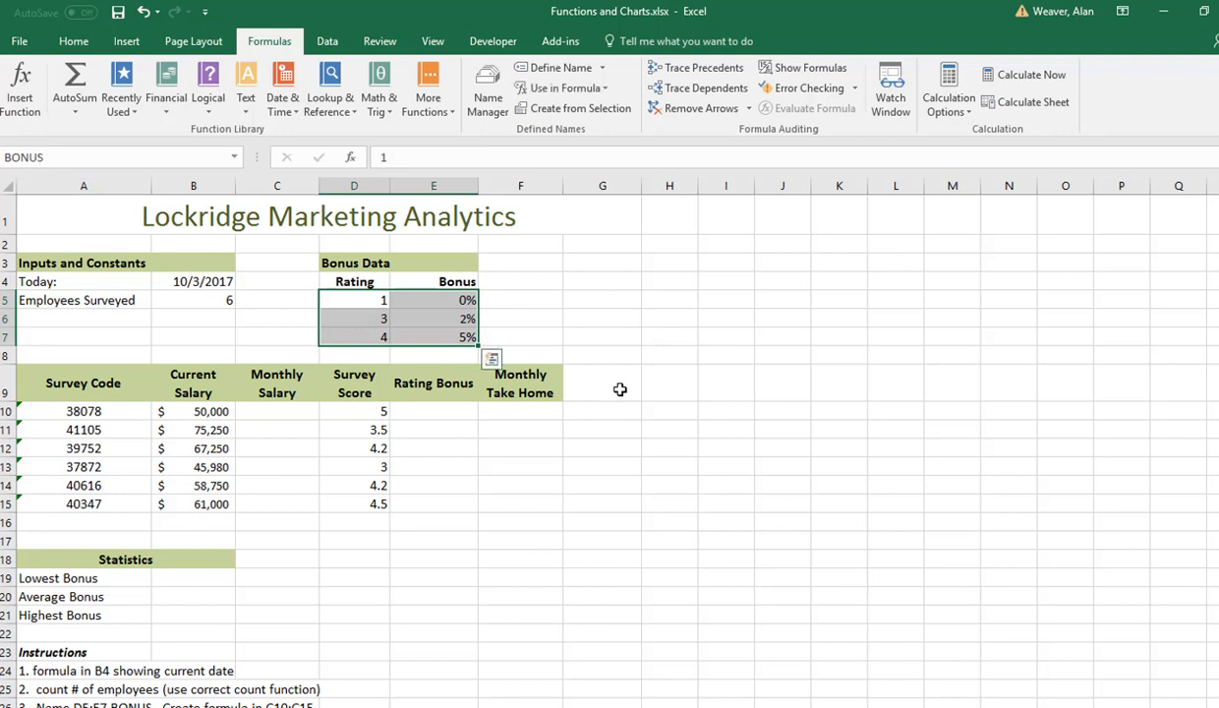
Check the BONUS named range by jumping to it from an empty cell elsewhere on the sheet.
left_click(654, 381)
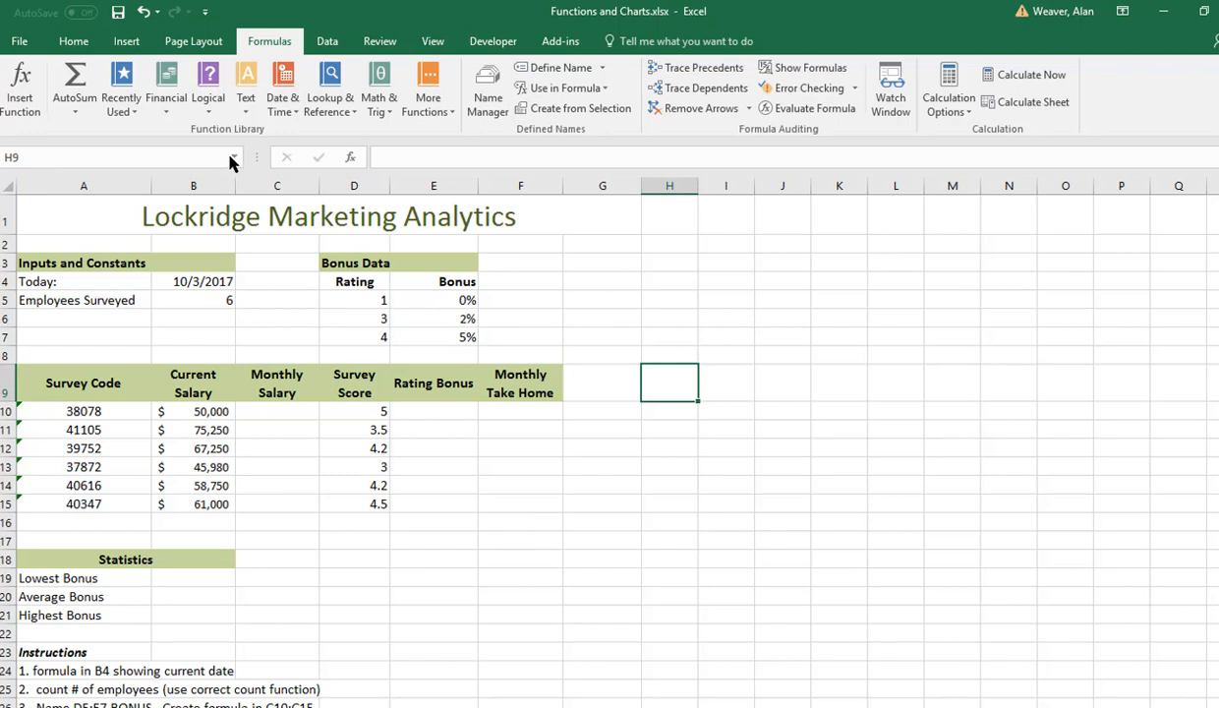
left_click(233, 159)
left_click(78, 179)
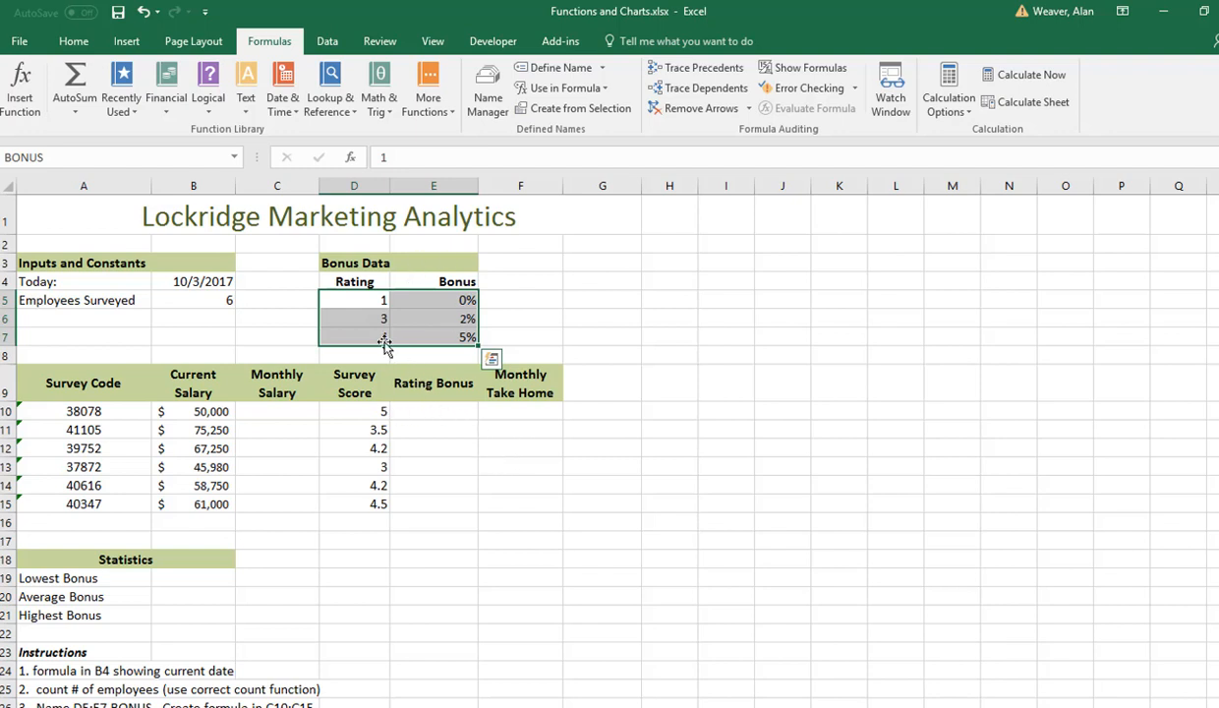
left_click(344, 283)
Calculate the monthly salary in C10 with =B10/12 and fill the formula down to C15.
left_click(295, 411)
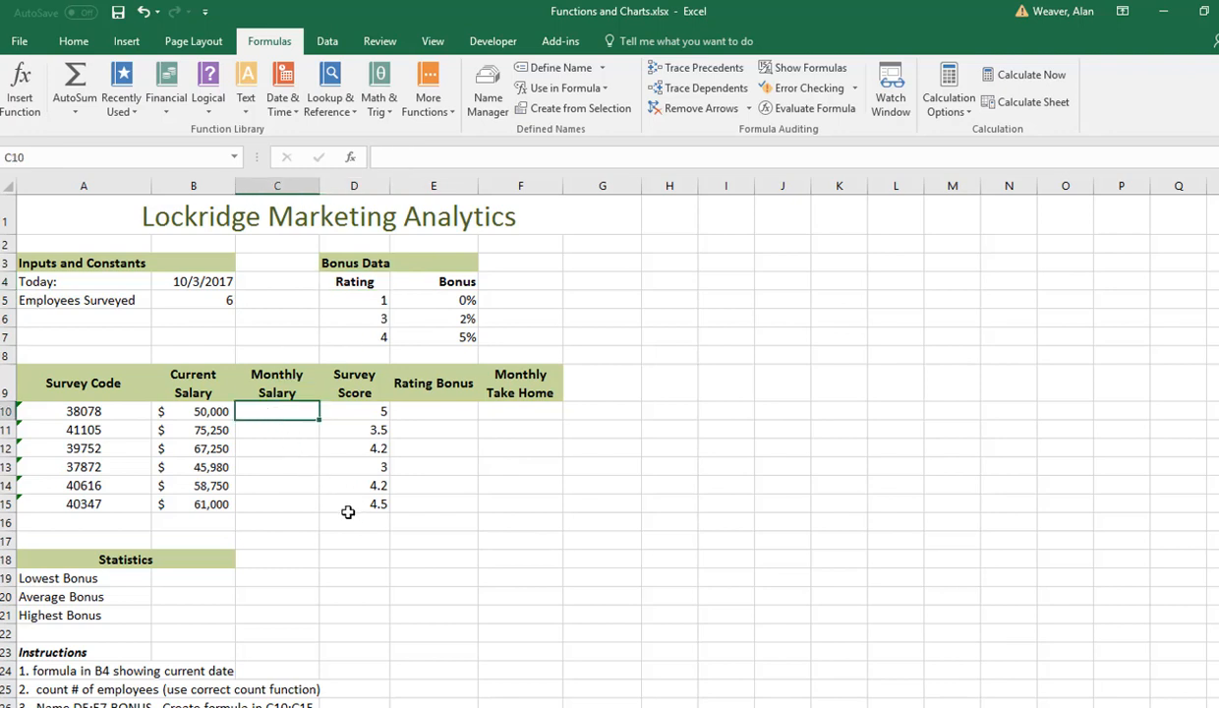
type("=")
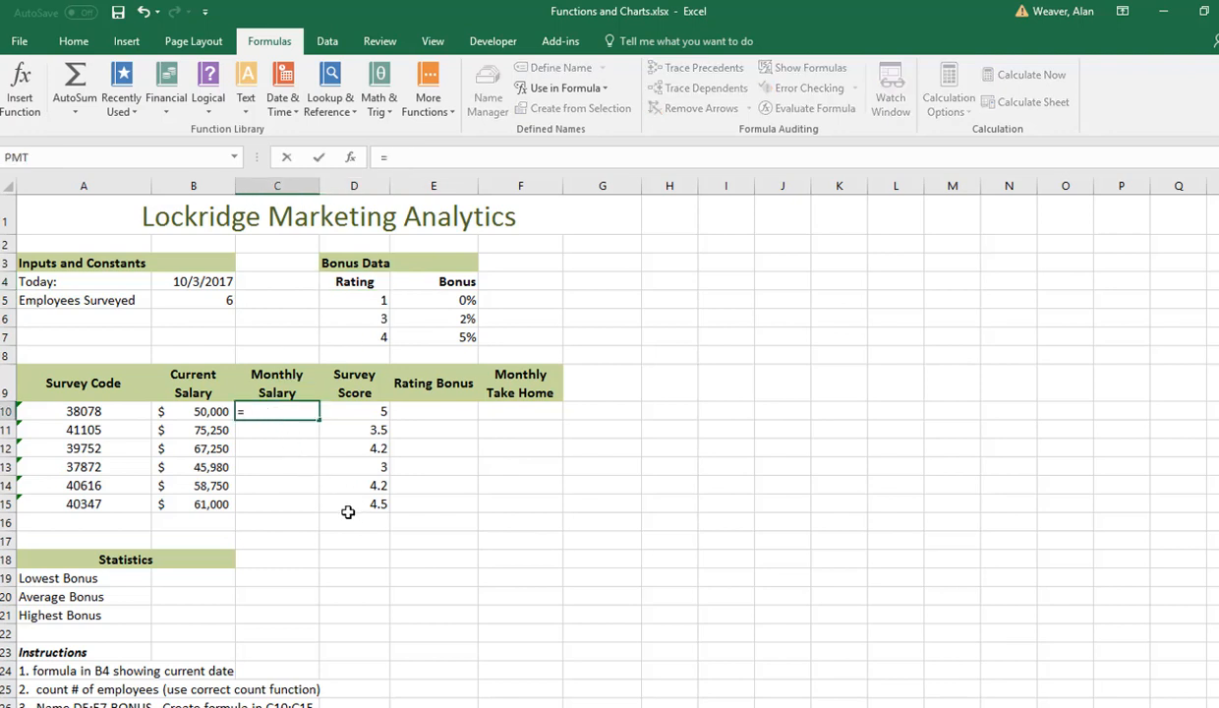
key("Left")
type("/")
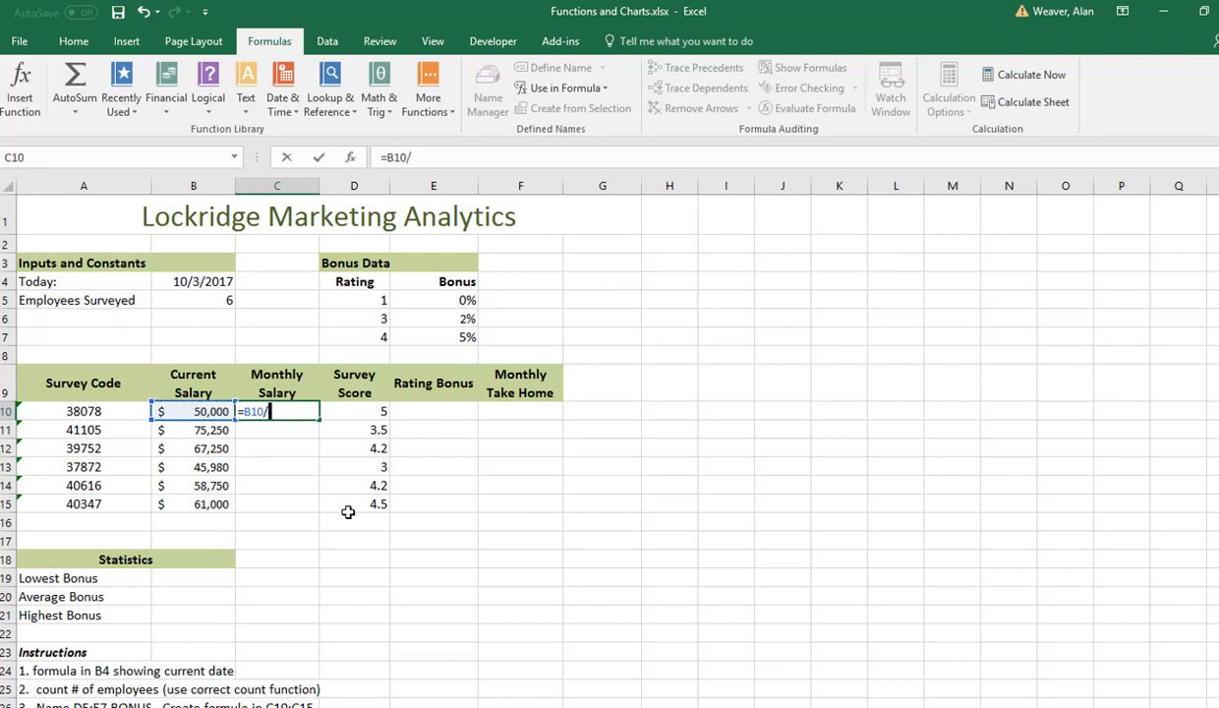
type("12")
key("ctrl+Return")
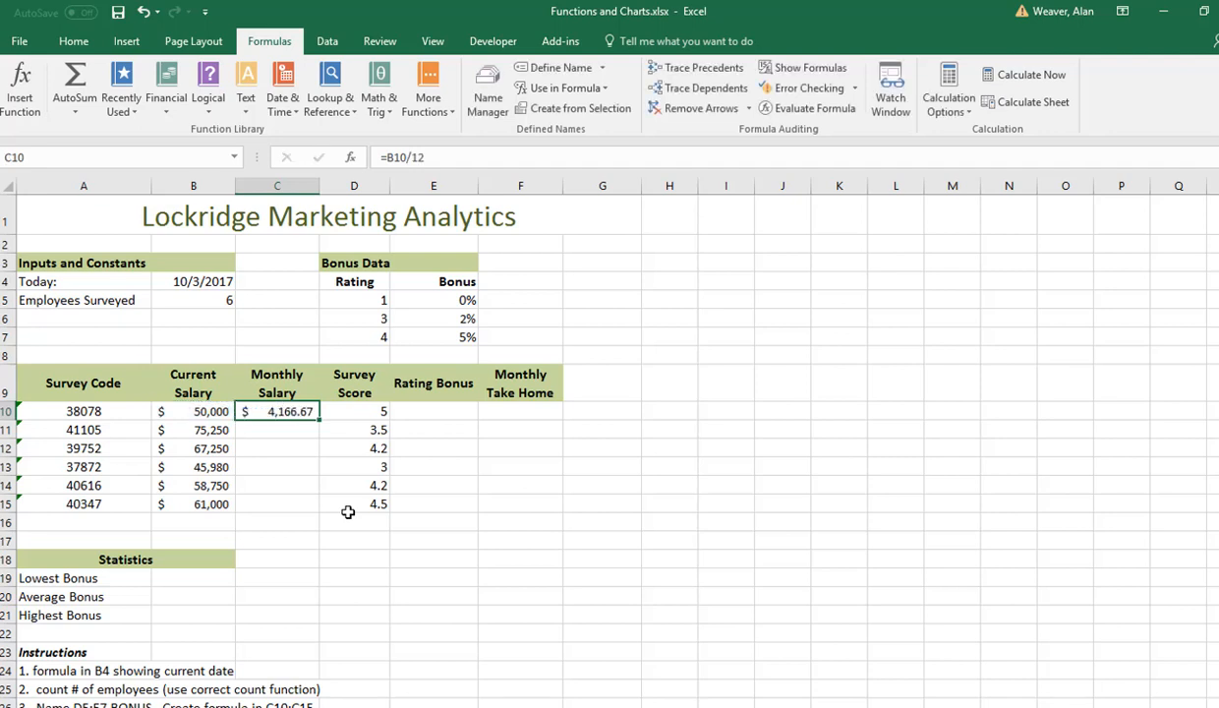
double_click(320, 420)
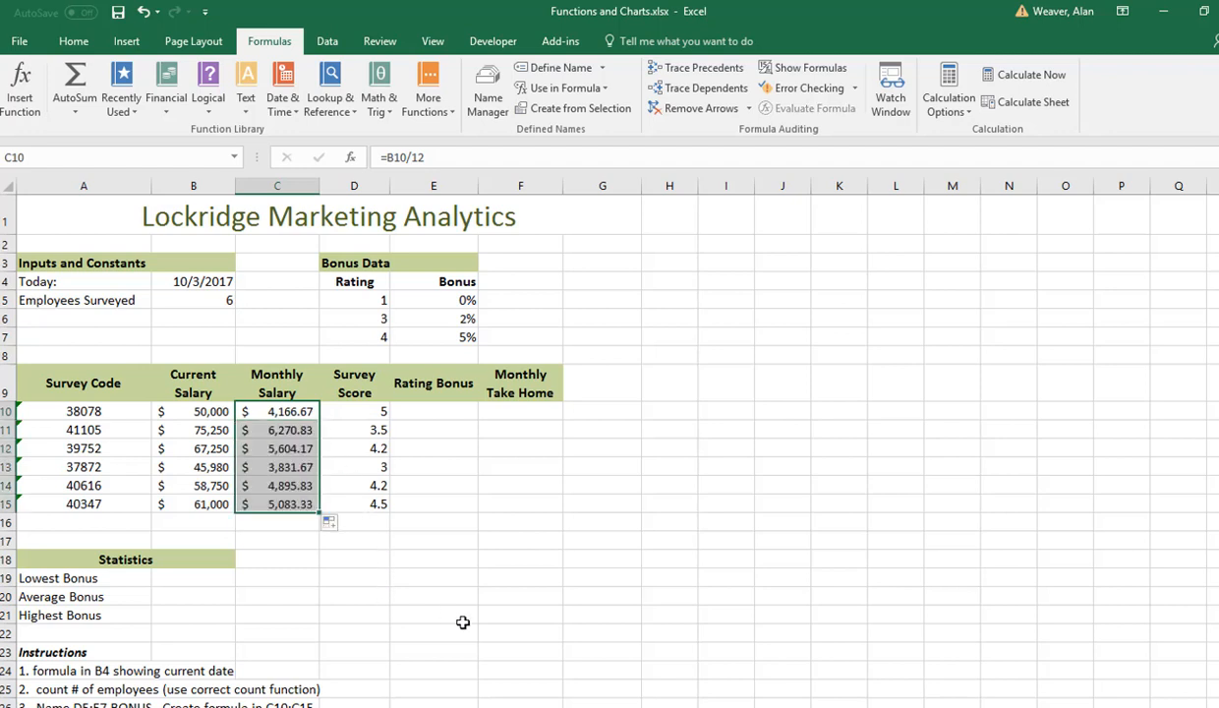
Insert a VLOOKUP in E10 with lookup value D10, table array BONUS and column index 2.
left_click(431, 411)
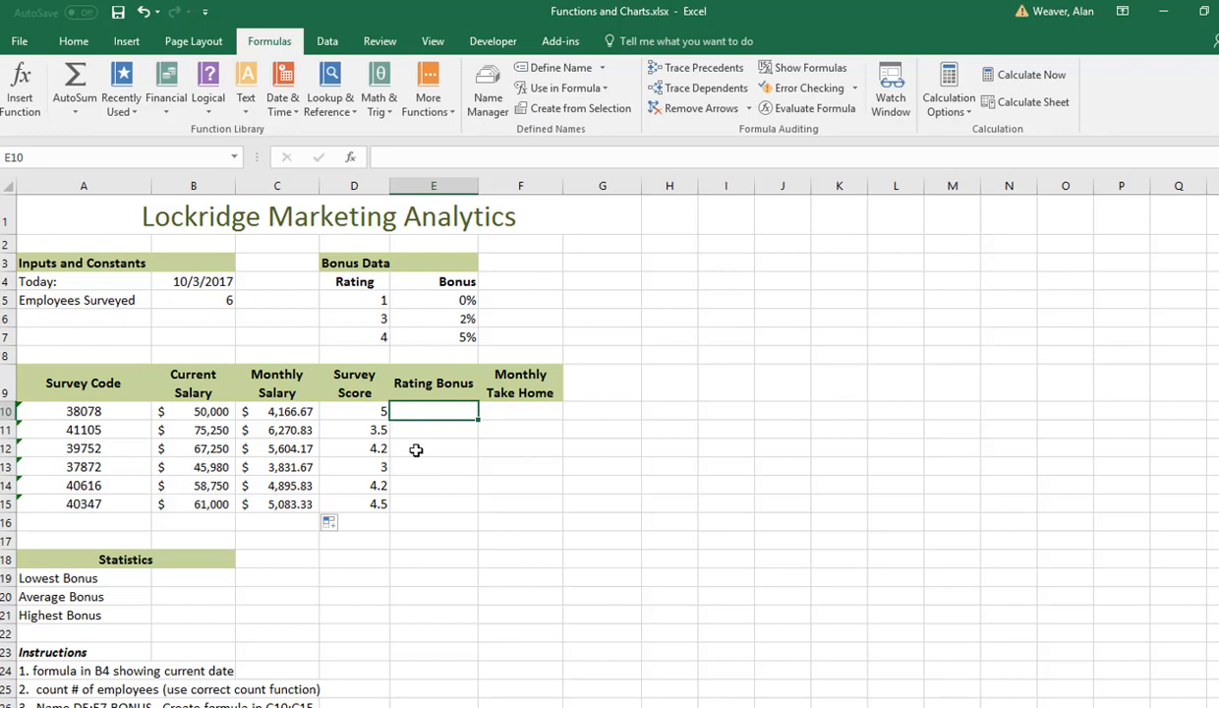
scroll(454, 484, "down", 1)
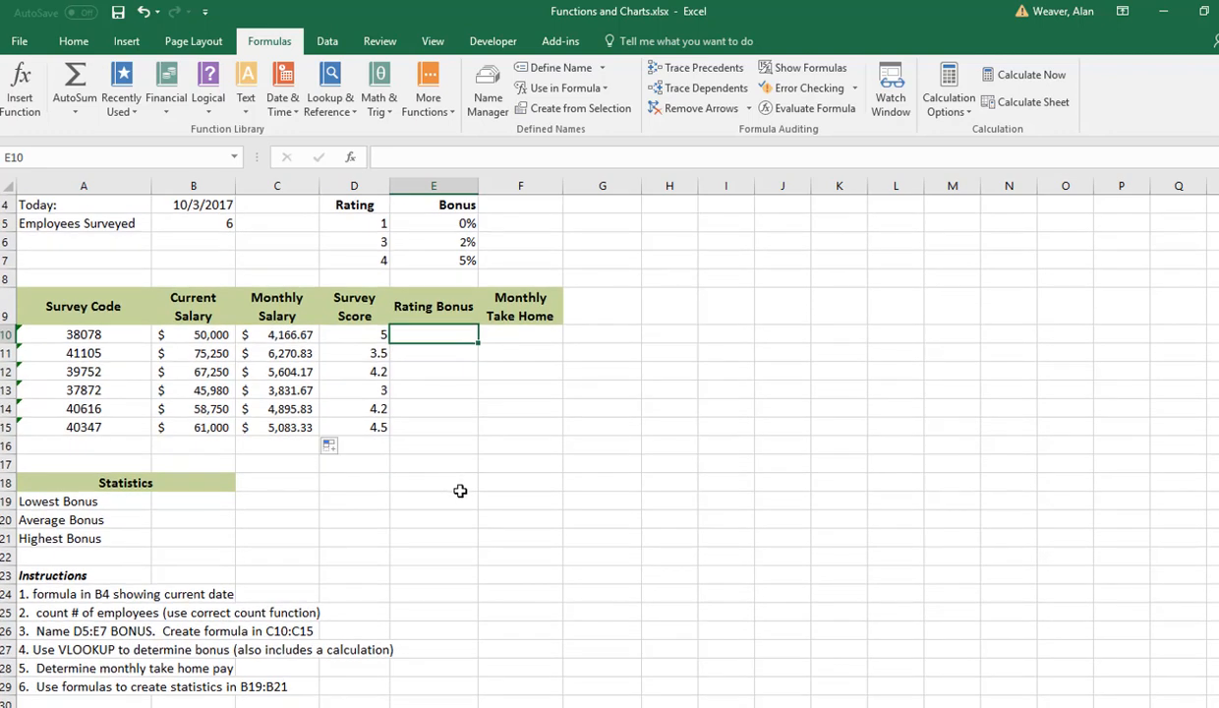
left_click(85, 661)
left_click(433, 329)
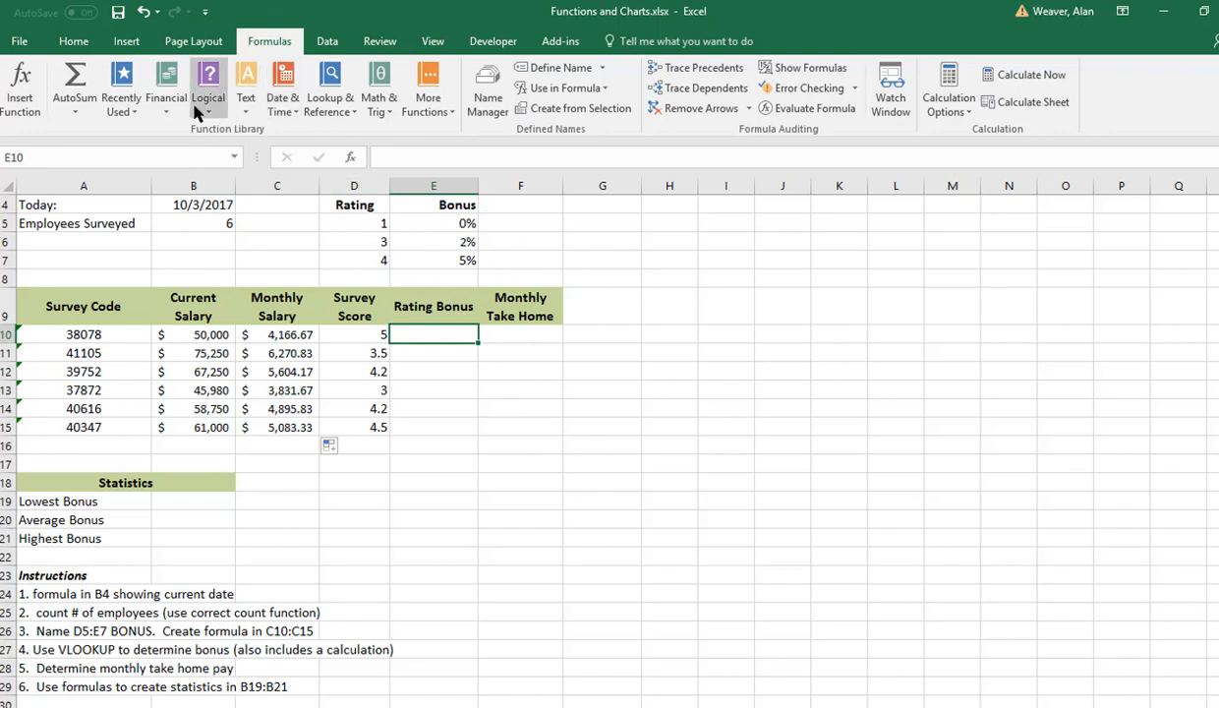
left_click(326, 102)
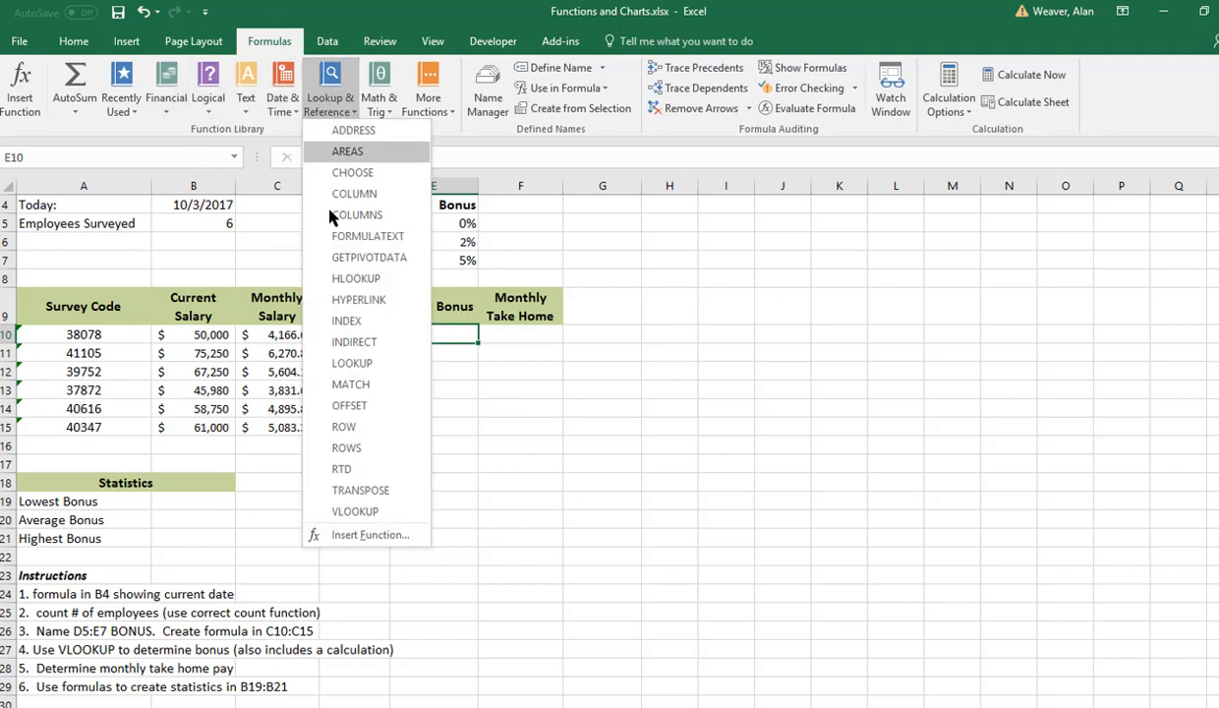
left_click(333, 498)
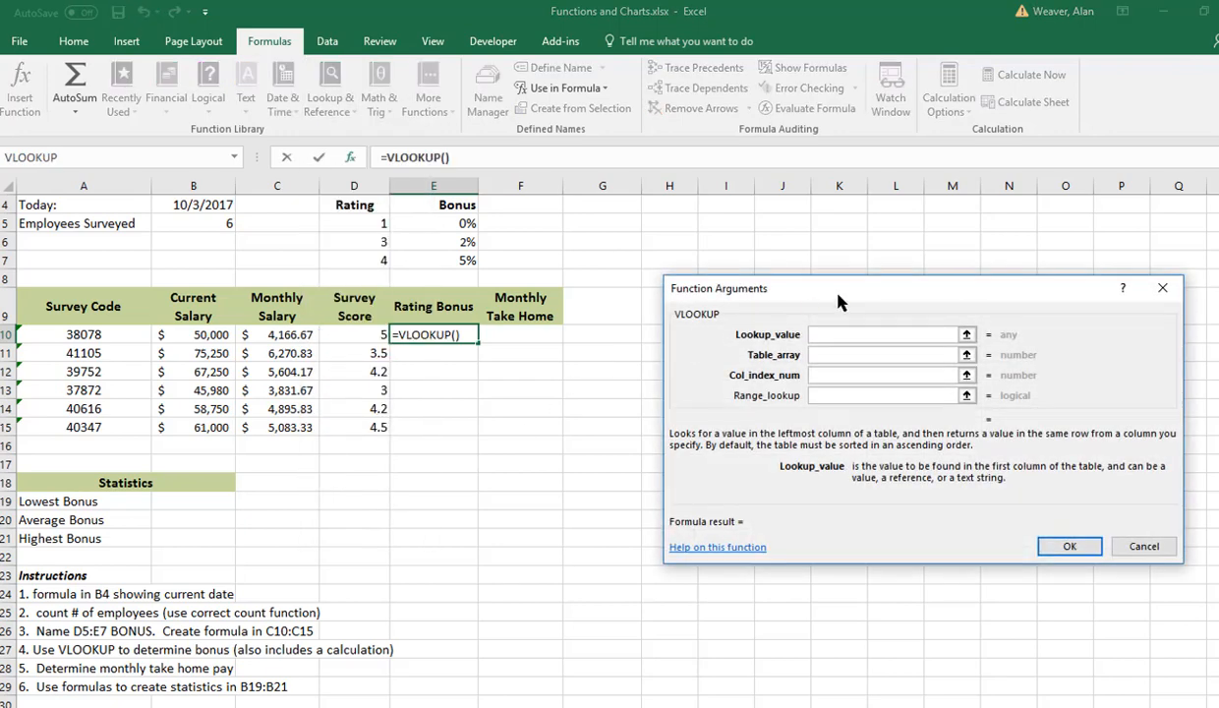
left_click_drag(810, 280, 815, 310)
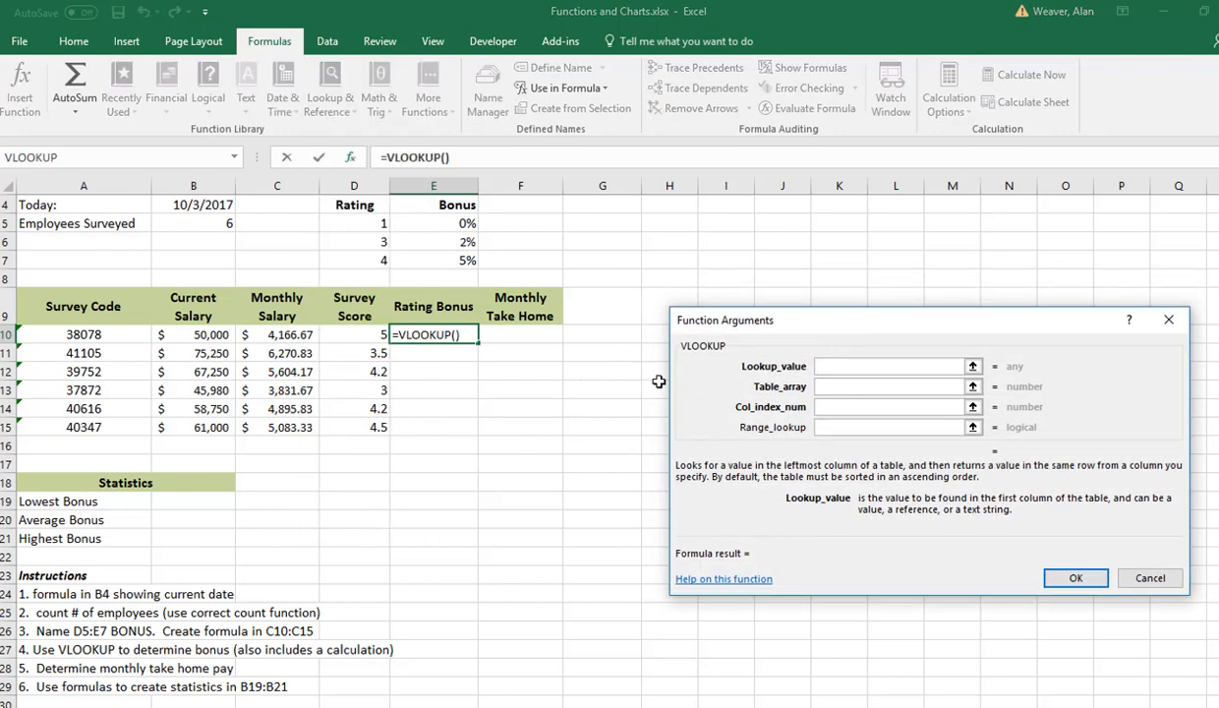
left_click(358, 330)
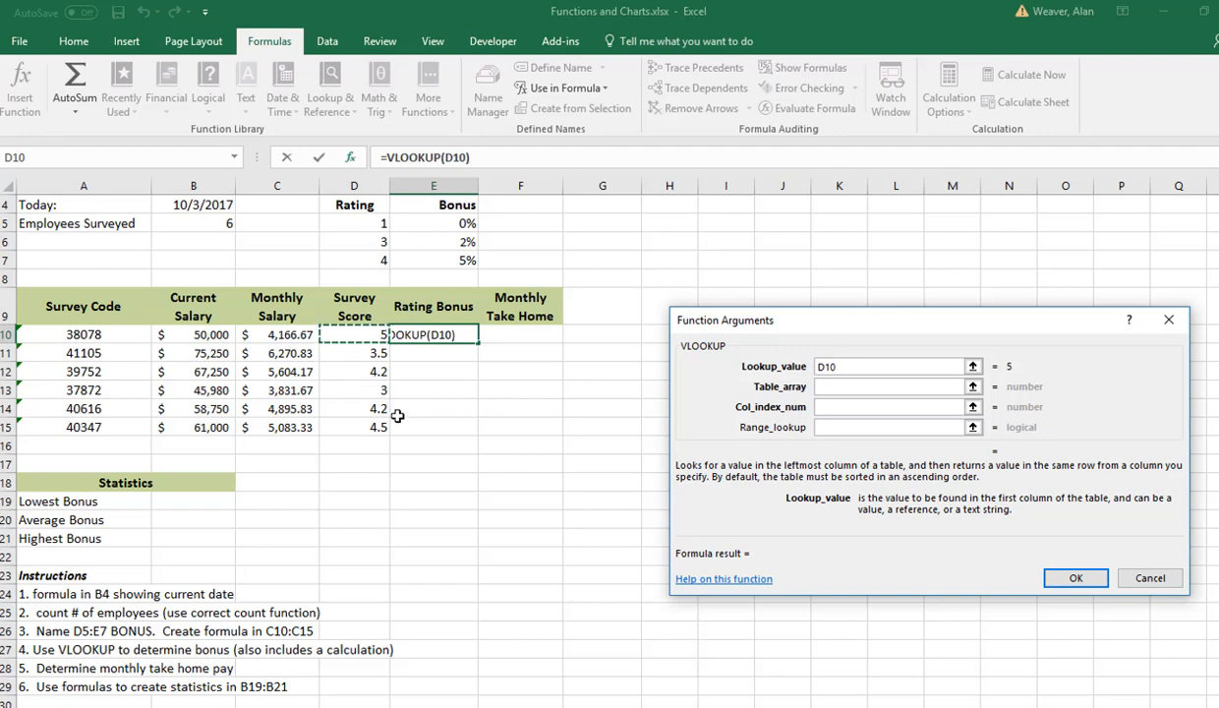
left_click(833, 388)
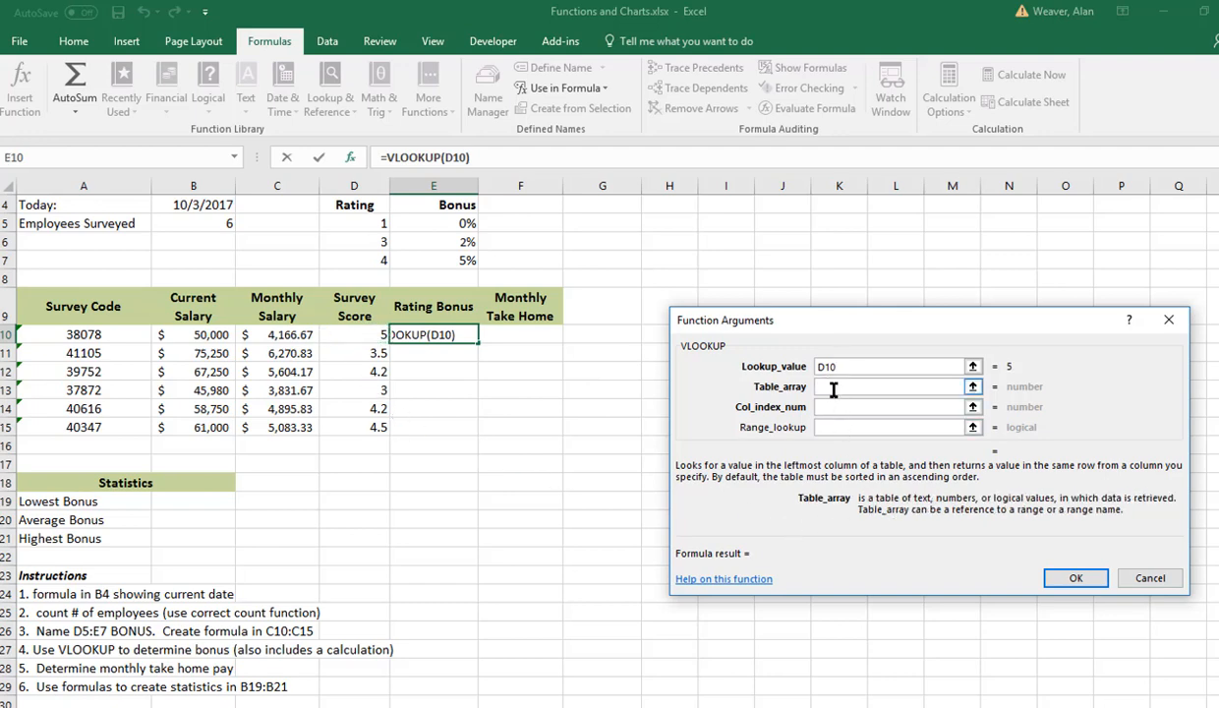
type("BONUS")
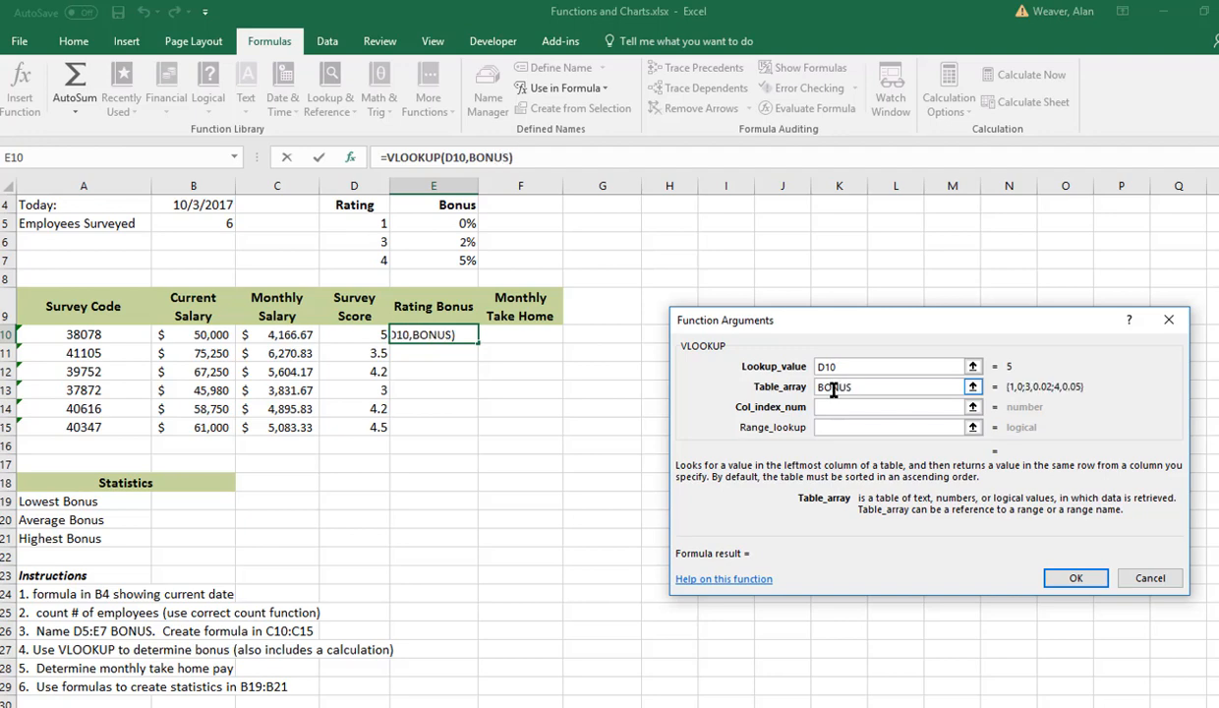
key("Tab")
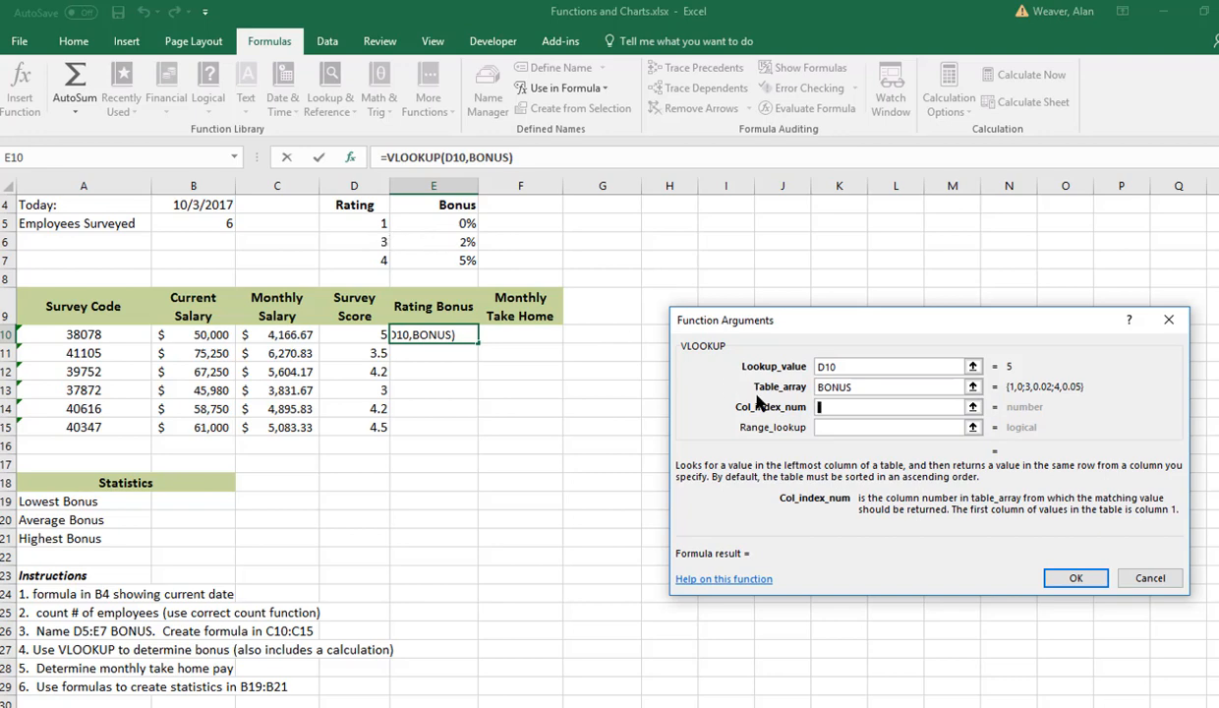
type("2")
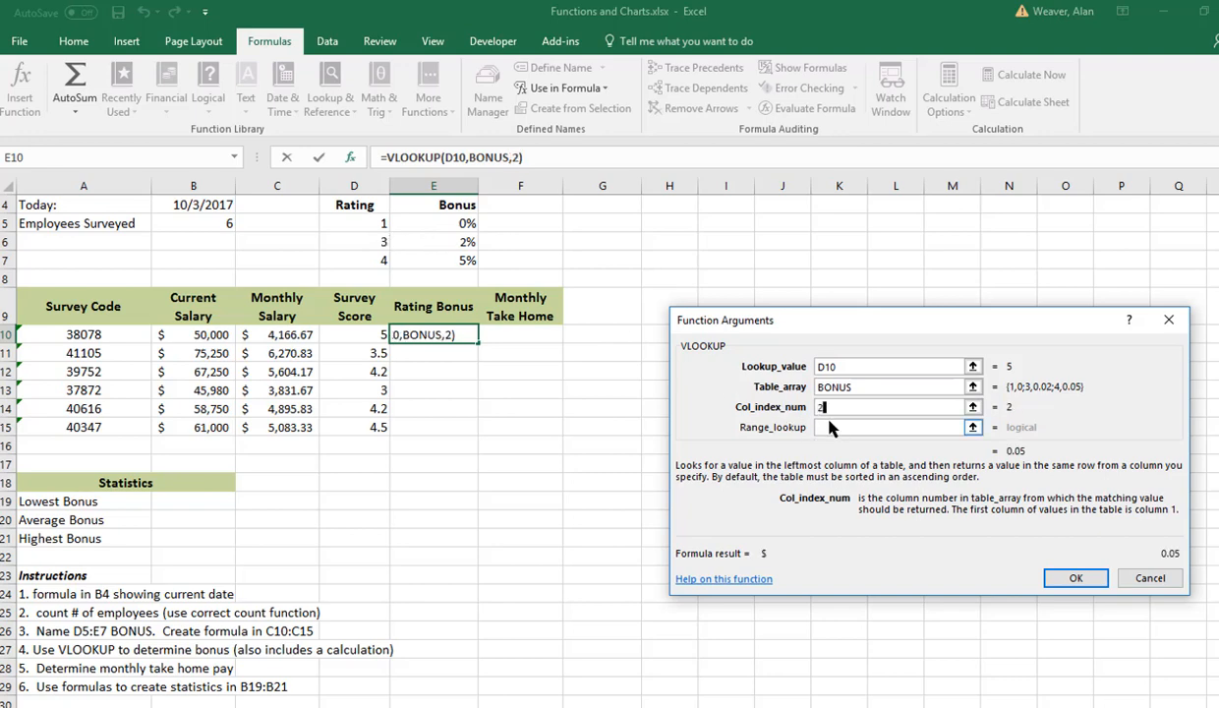
left_click(1076, 578)
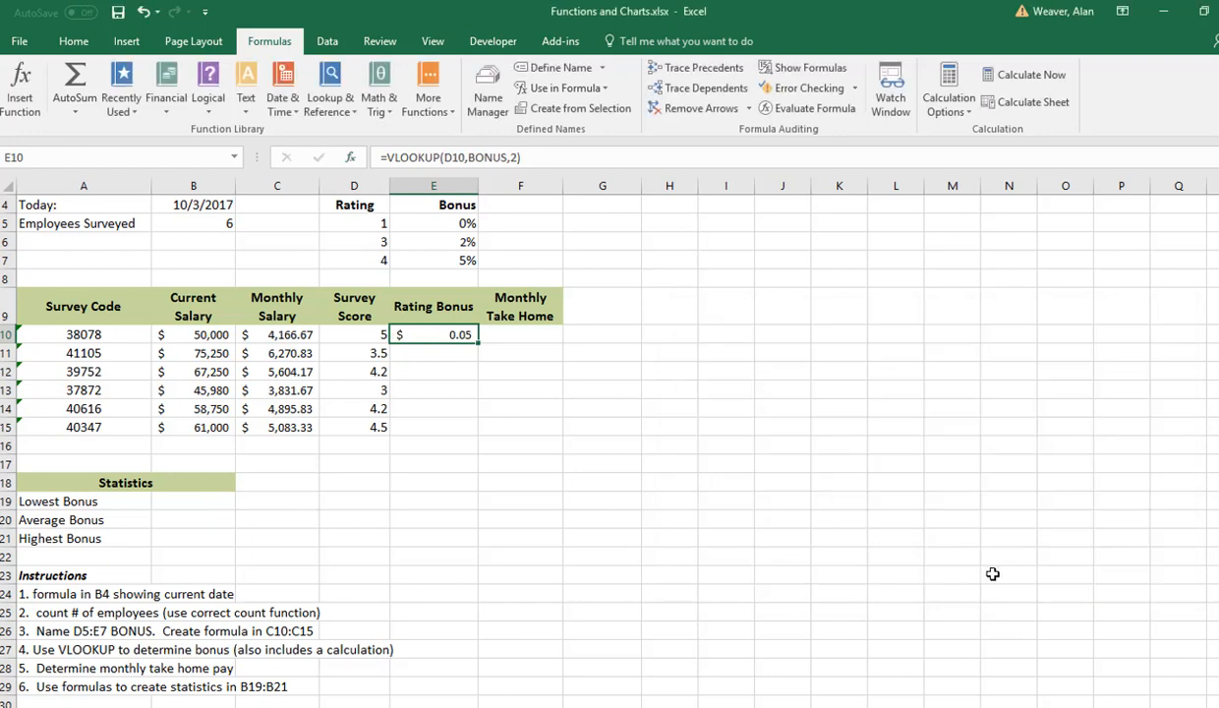
Extend the rating bonus formula in E10 to multiply the lookup by the monthly salary, giving =VLOOKUP(D10,BONUS,2)*C10.
left_click(539, 154)
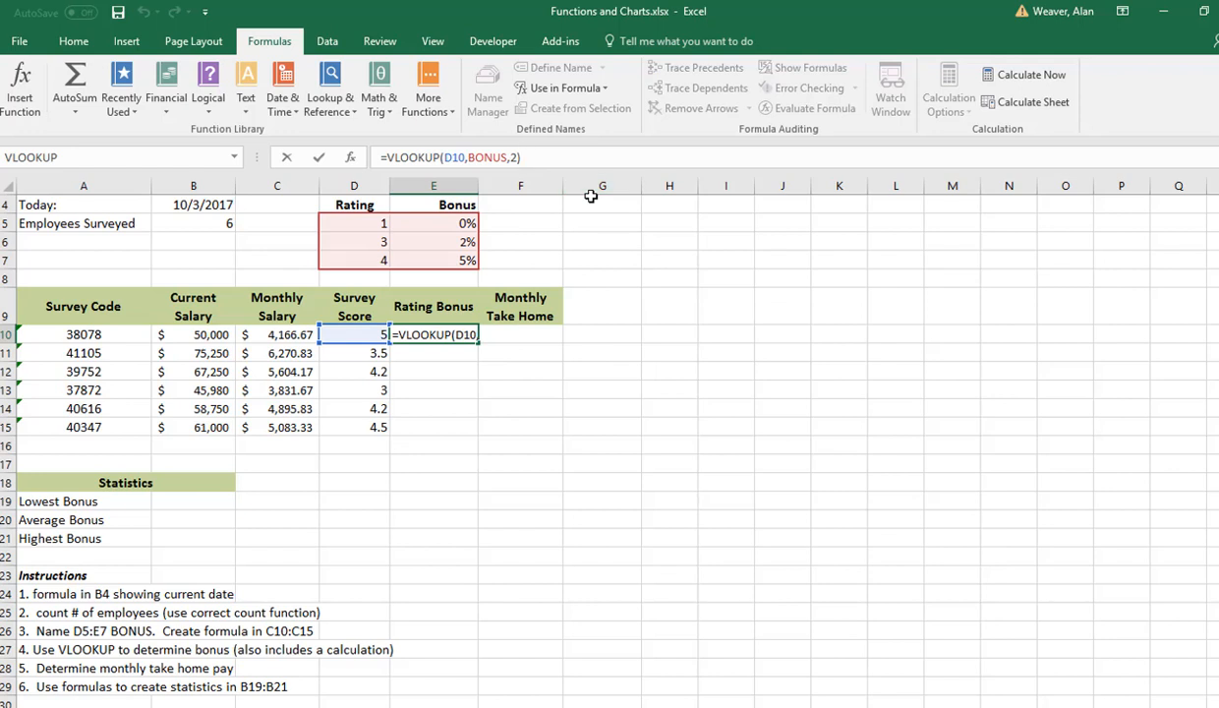
type("*")
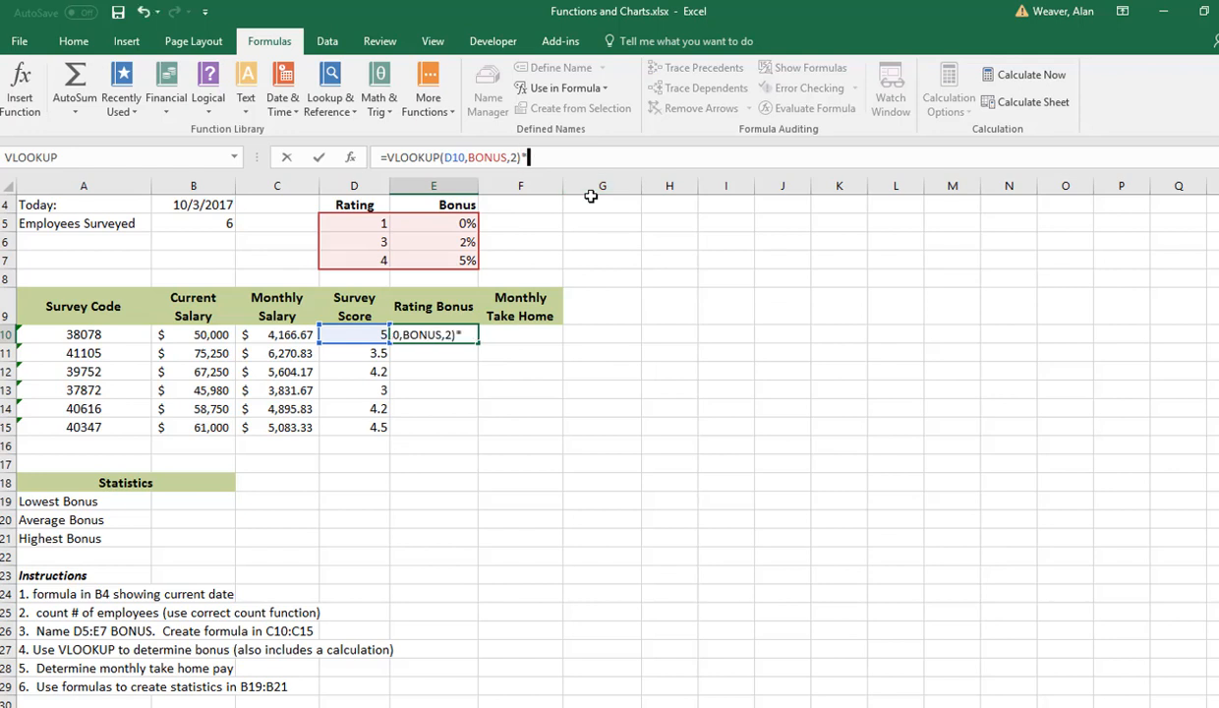
left_click(285, 332)
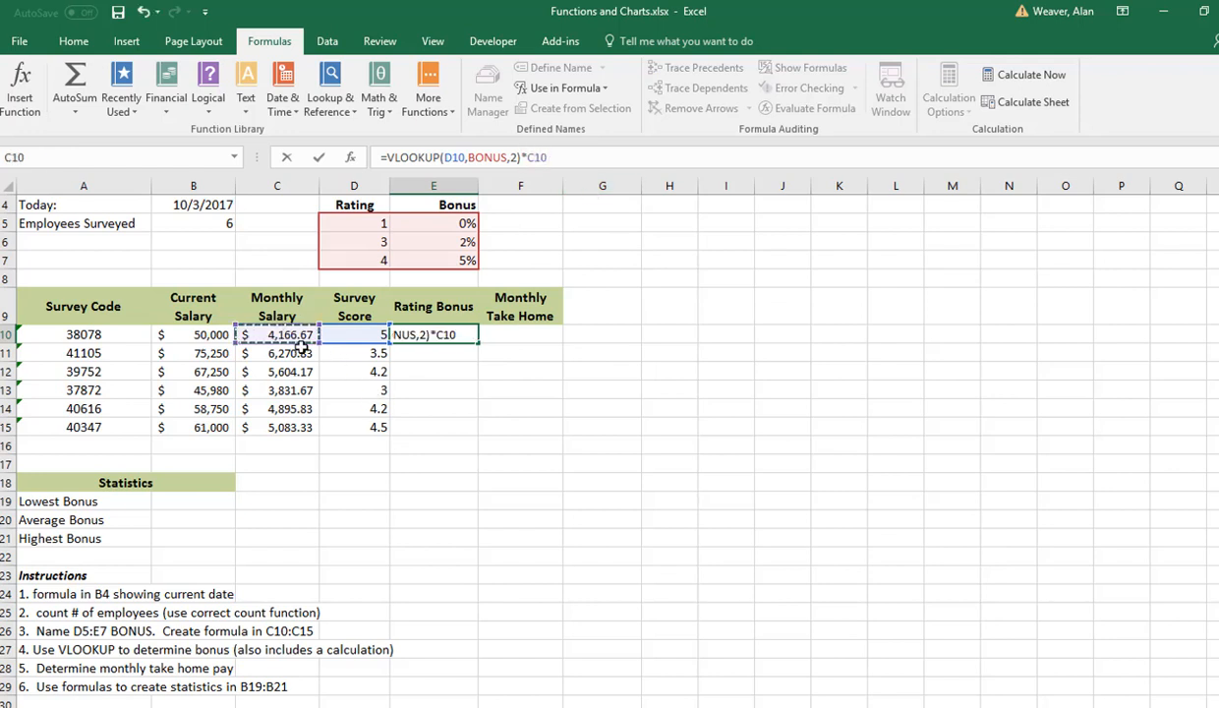
key("ctrl+Return")
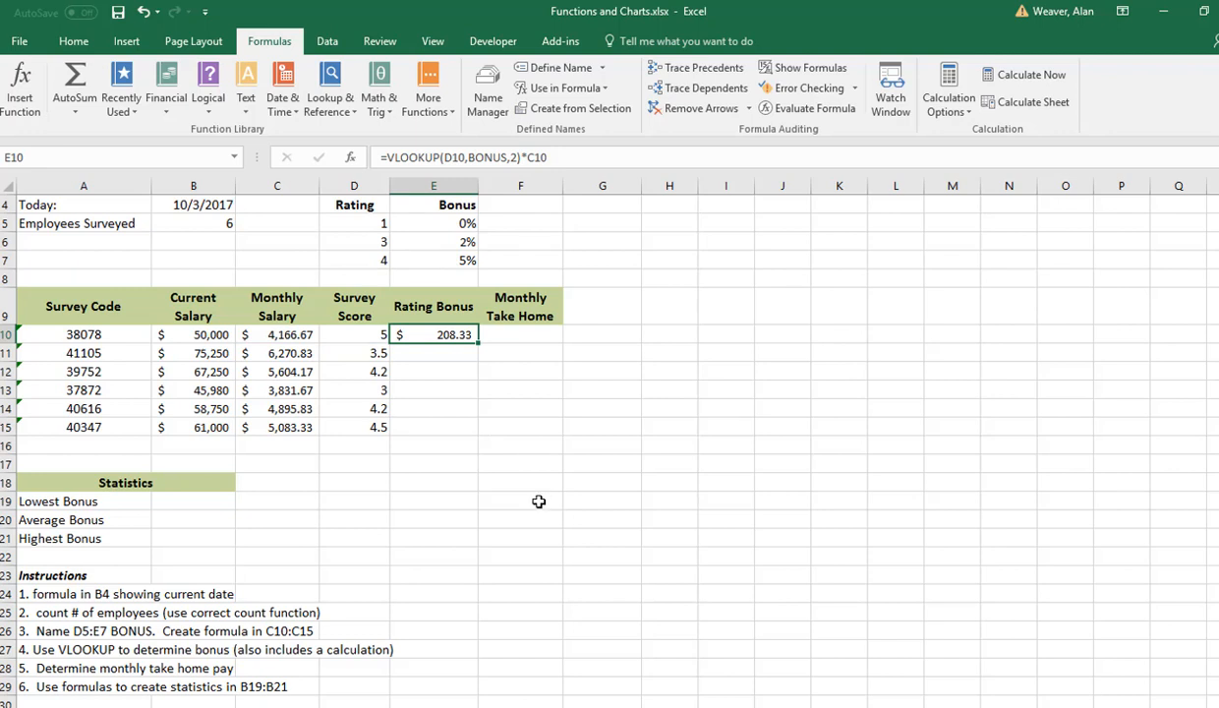
Enter =C10+E10 as the monthly take home in F10 and fill E10:F10 down to row 15.
left_click(511, 333)
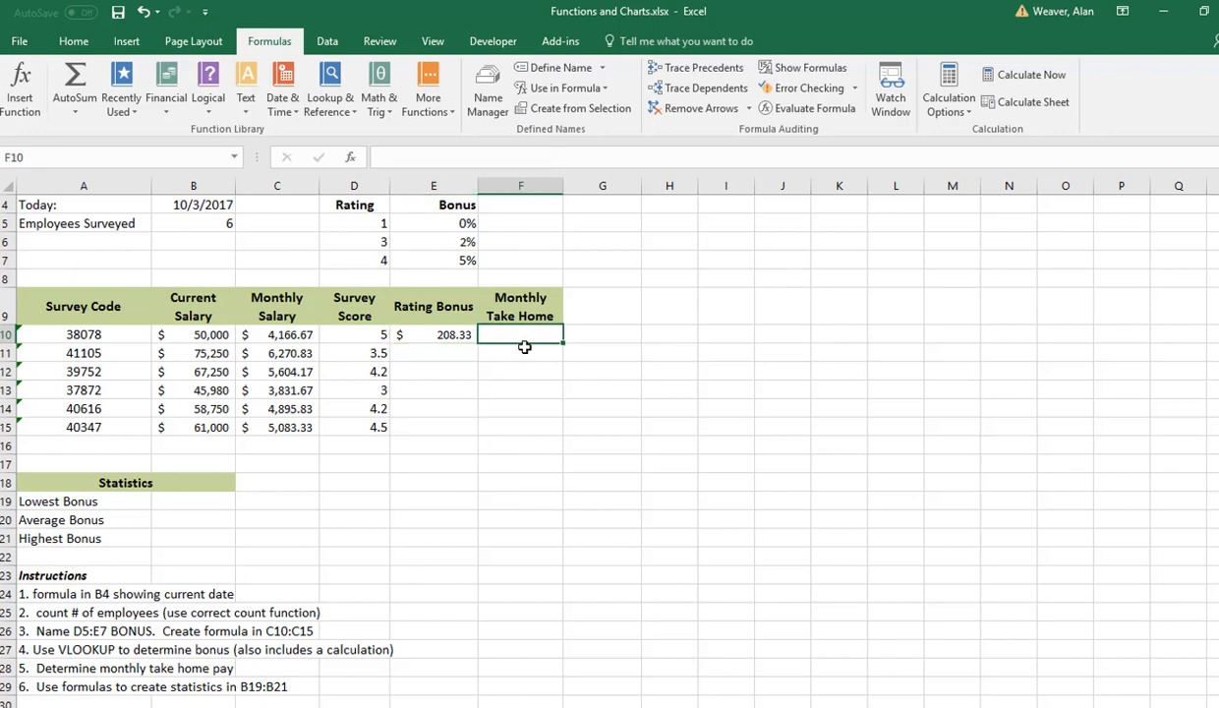
type("=")
key("Left")
key("Left")
key("Left")
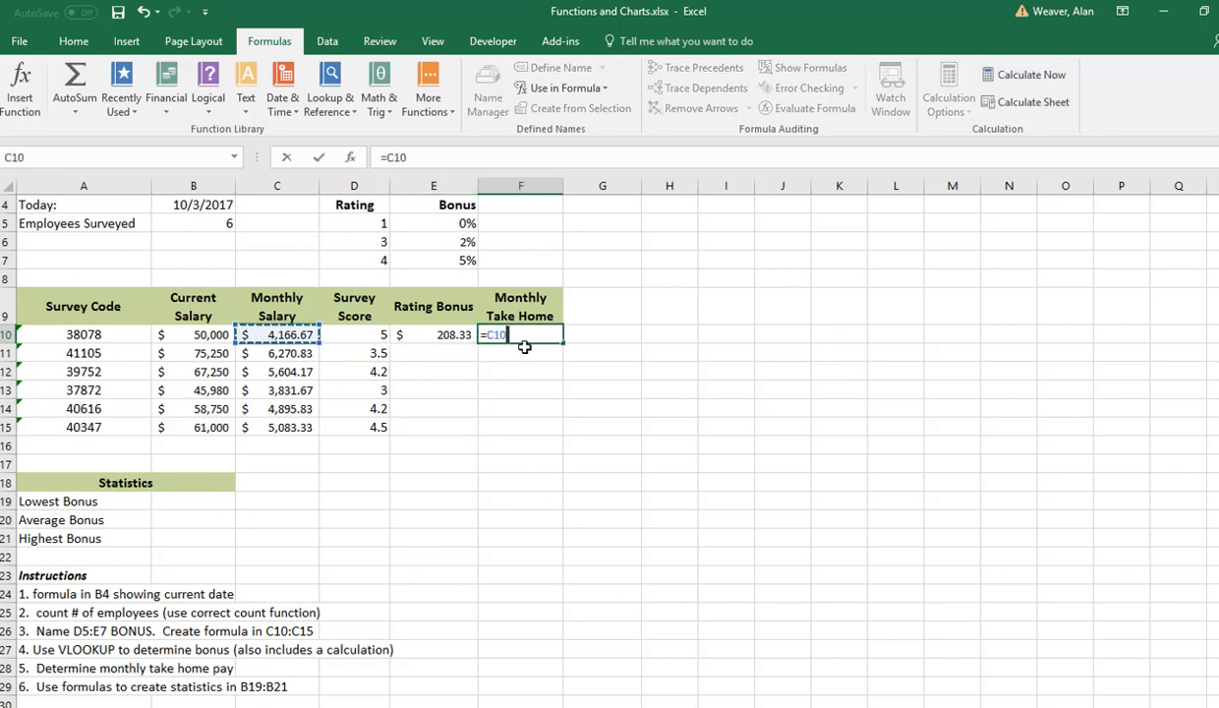
type("+")
key("Left")
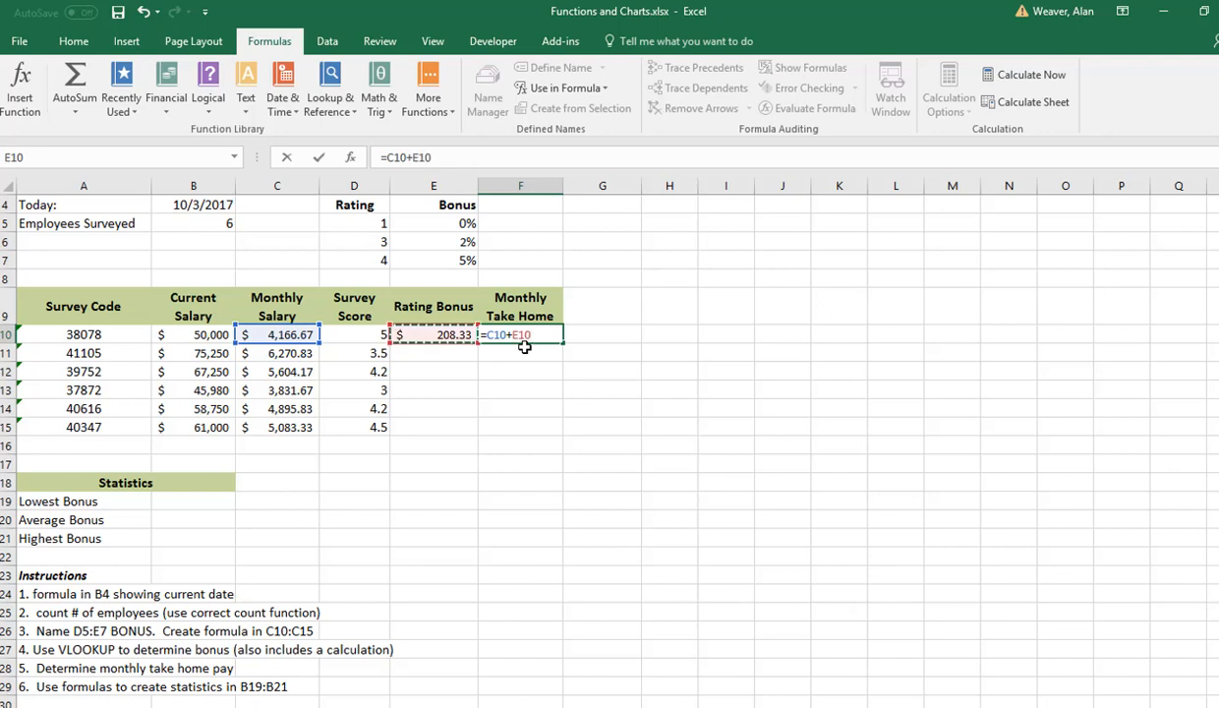
key("ctrl+Return")
left_click_drag(413, 334, 501, 332)
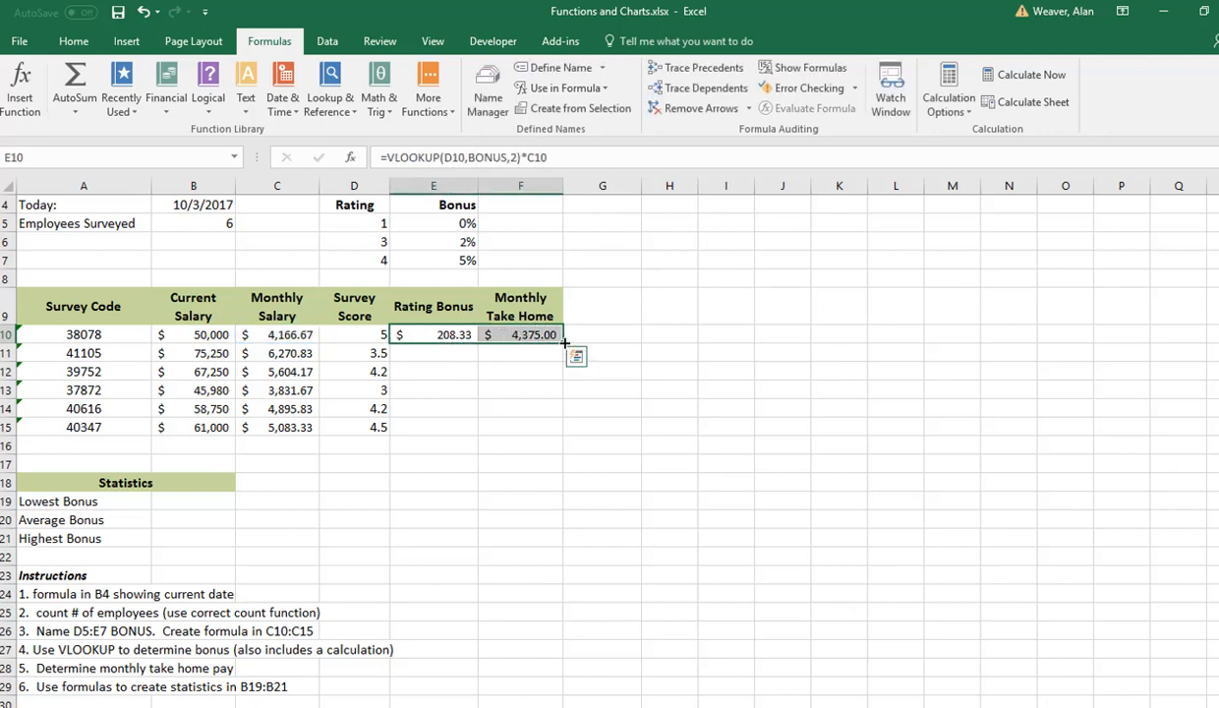
double_click(564, 341)
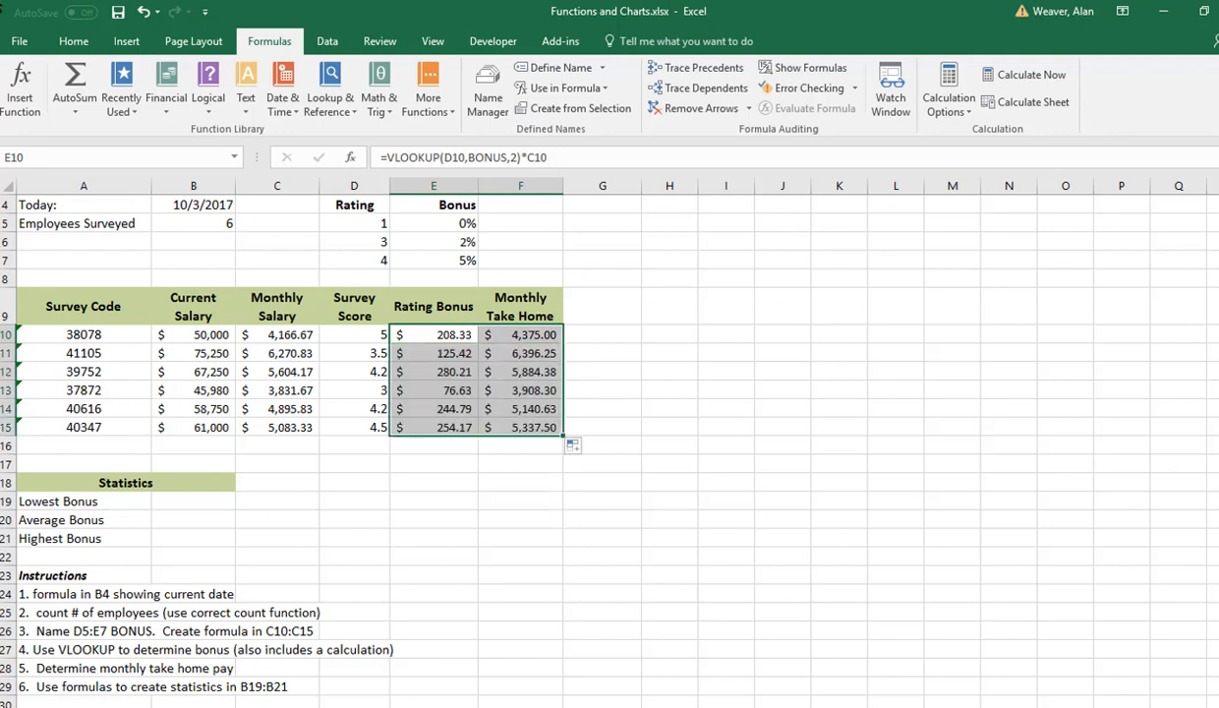
Calculate the lowest bonus in cell B19 with =MIN(E10:E15).
left_click(191, 499)
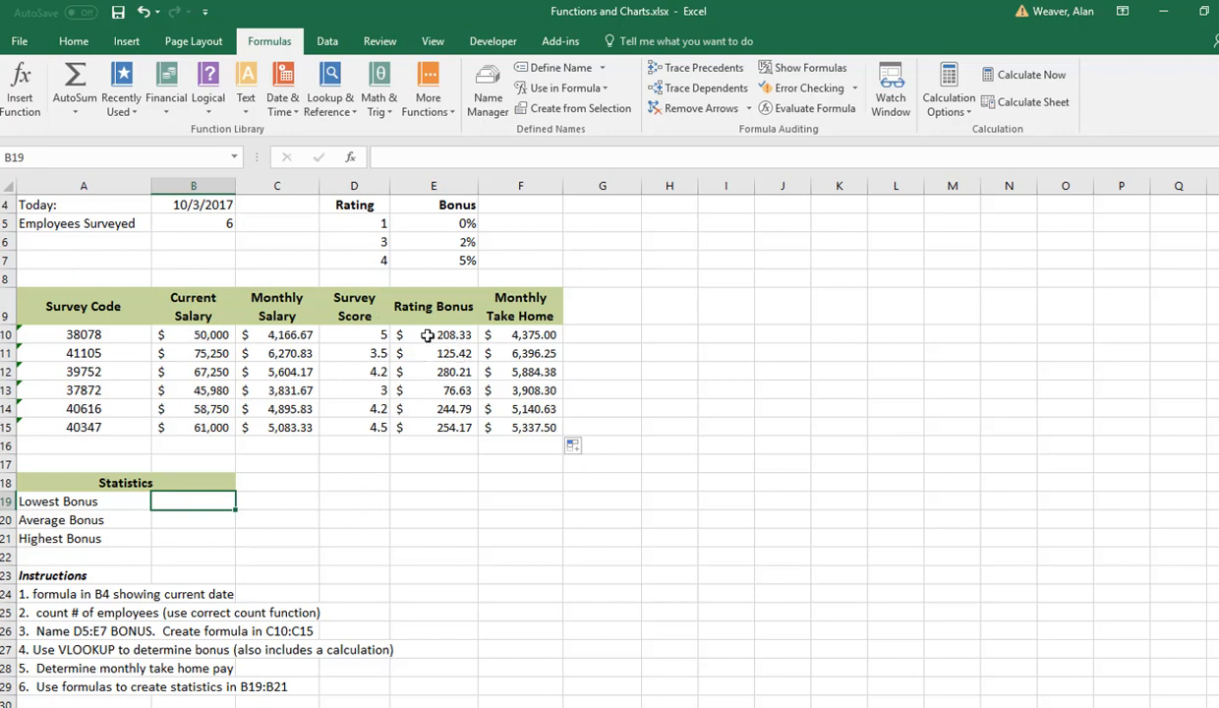
left_click(75, 112)
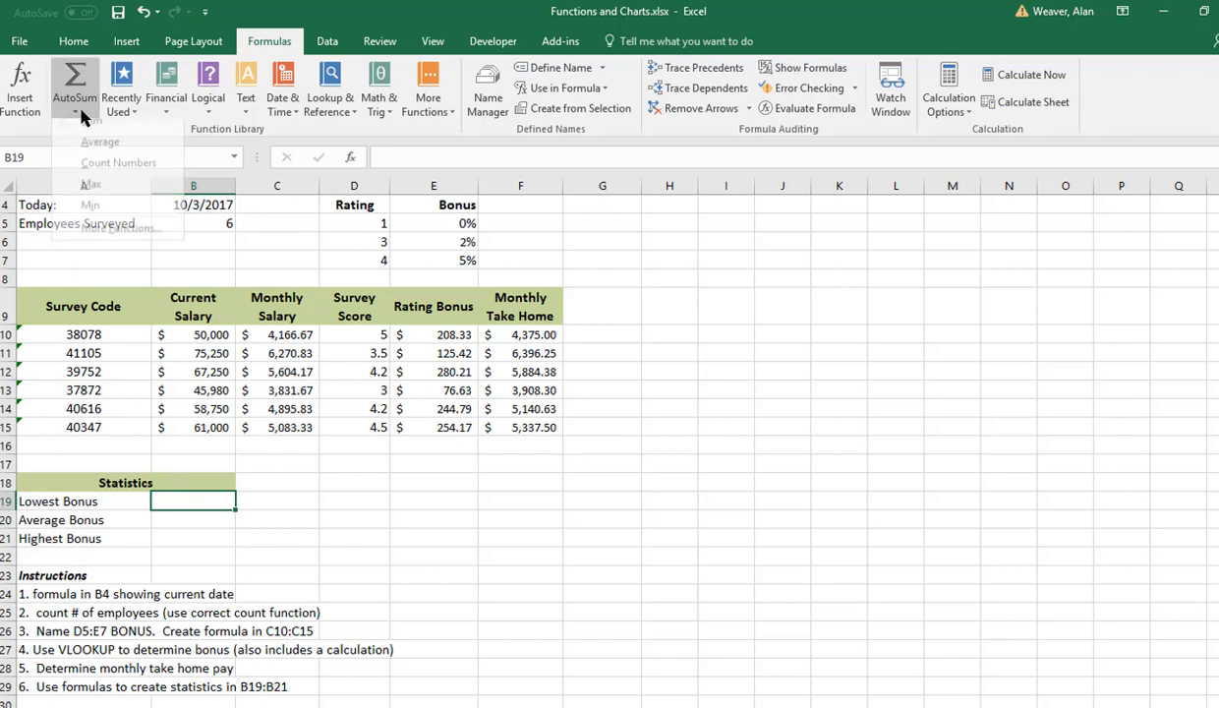
left_click(92, 215)
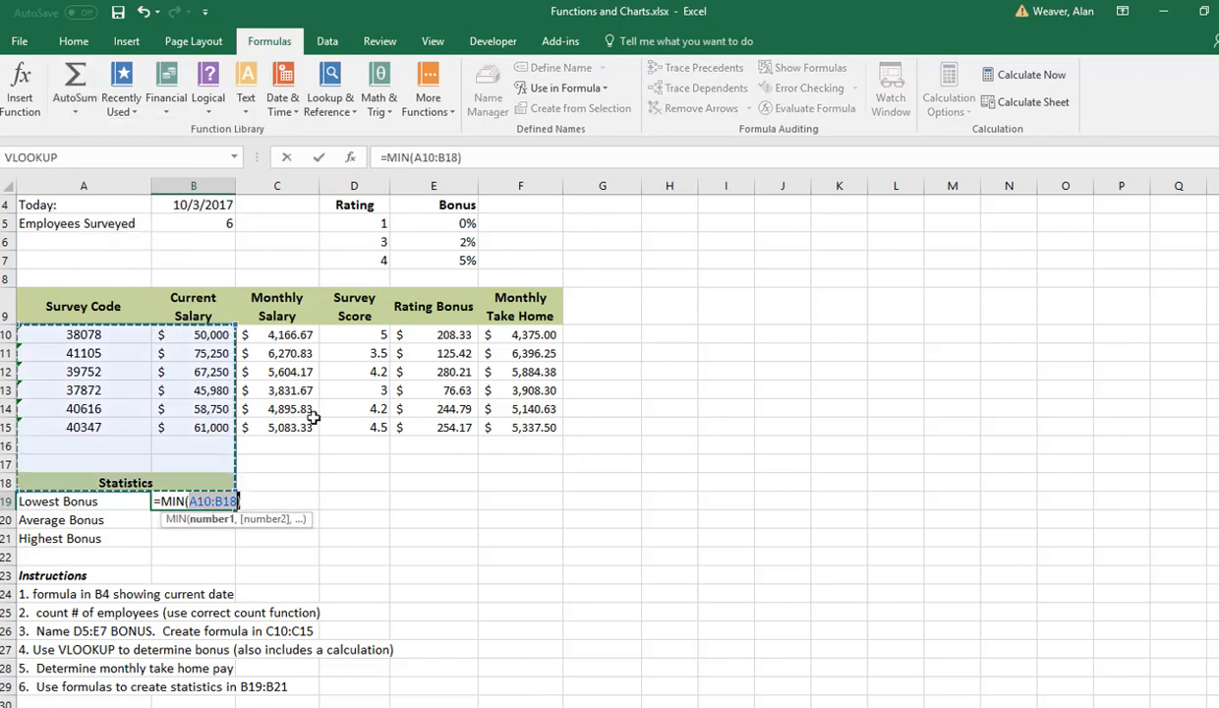
left_click_drag(434, 336, 434, 421)
key("Return")
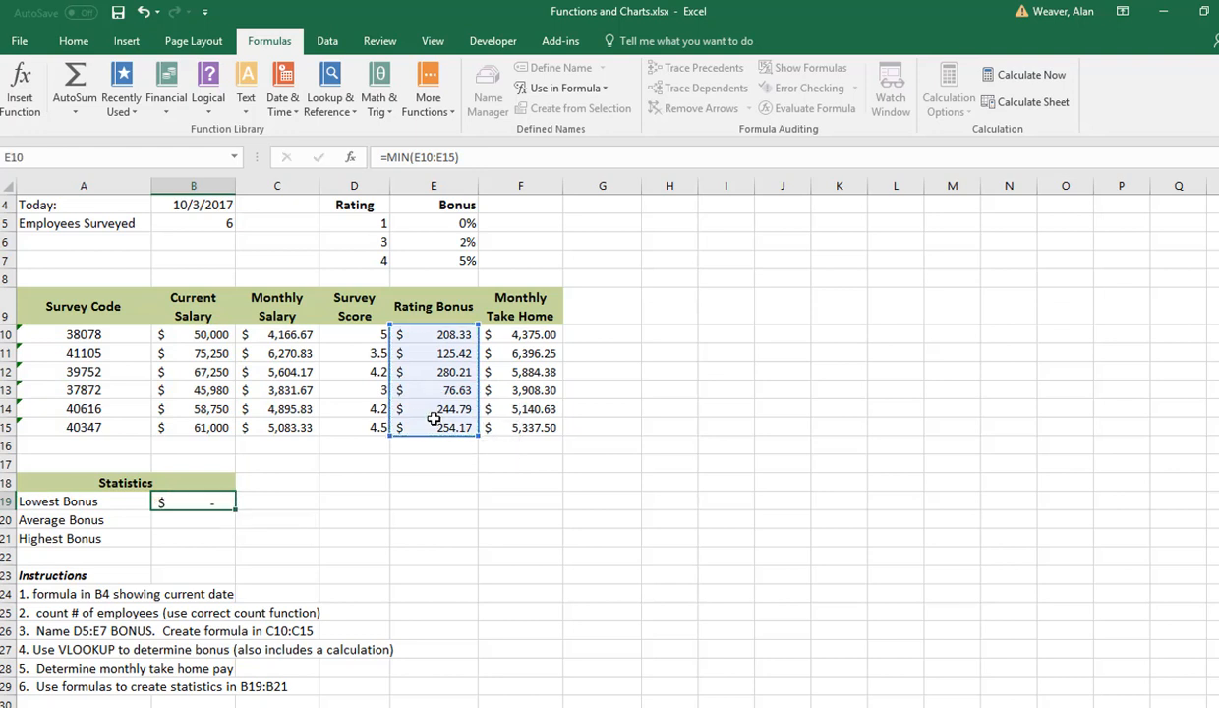
Calculate the average bonus in cell B20 with AVERAGE over the rating bonuses E10:E15.
type("=AVERAGE(")
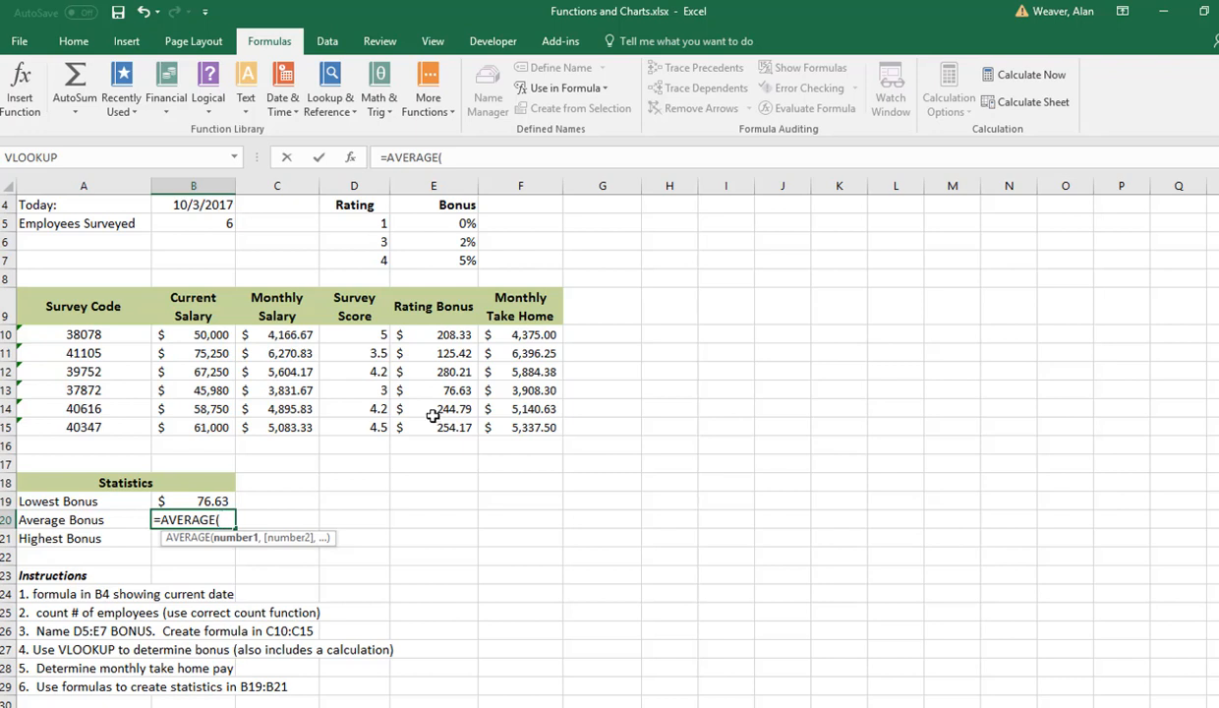
left_click_drag(432, 335, 431, 427)
key("Return")
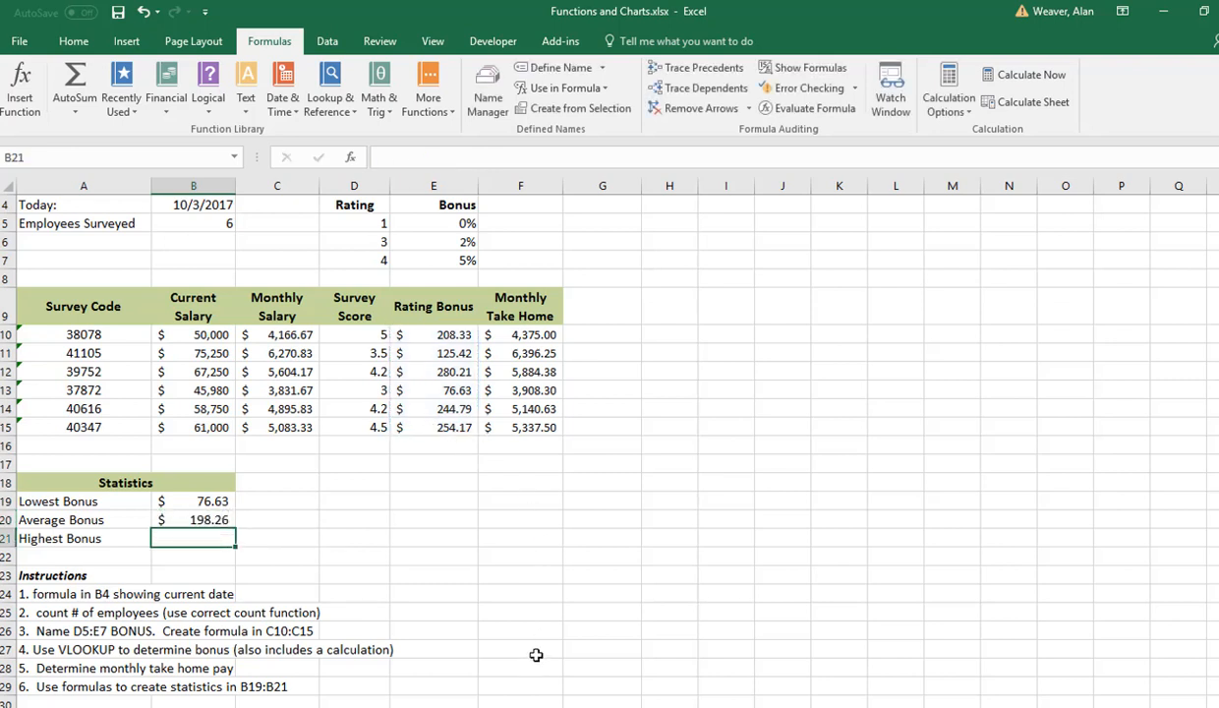
Calculate the highest bonus in cell B21 with MAX over the rating bonuses E10:E15.
type("=")
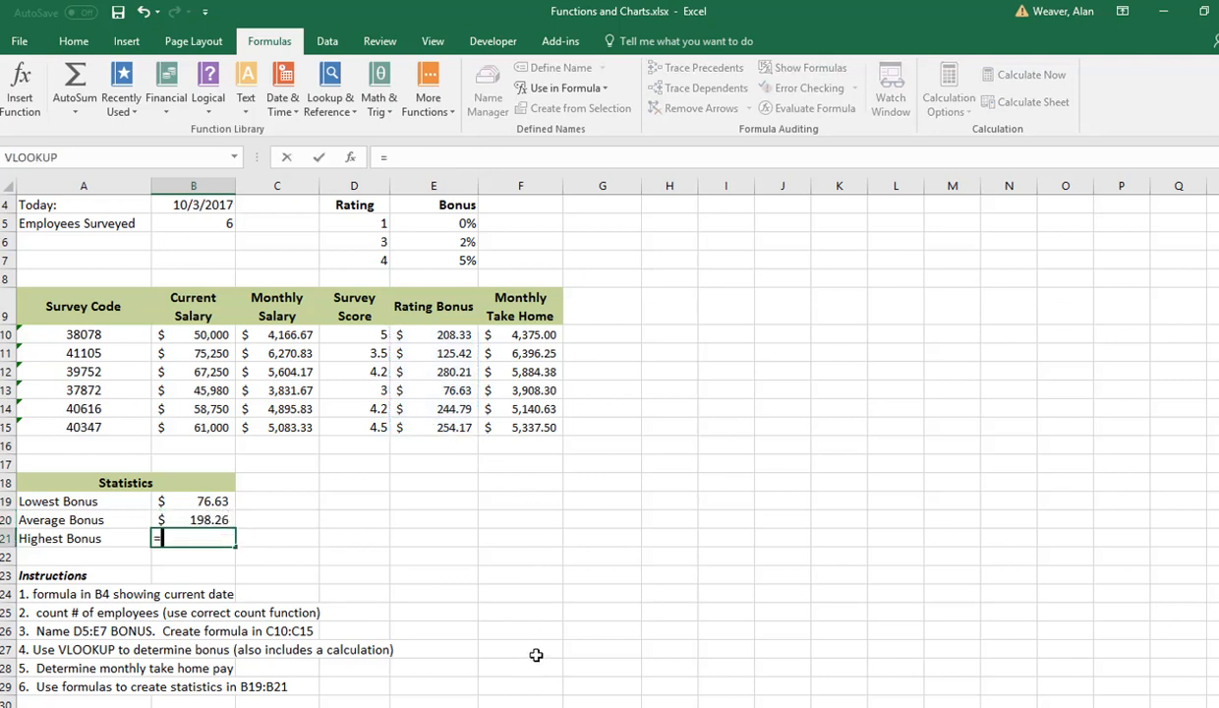
type("max(")
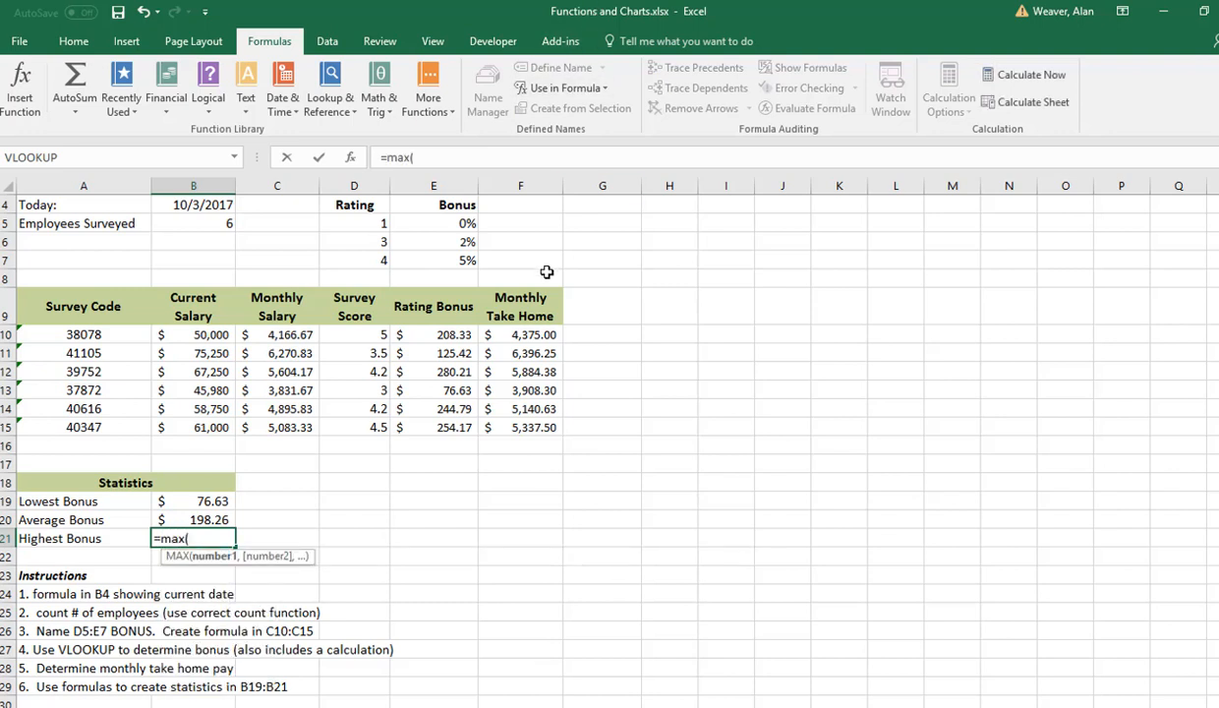
left_click_drag(448, 336, 447, 420)
key("Return")
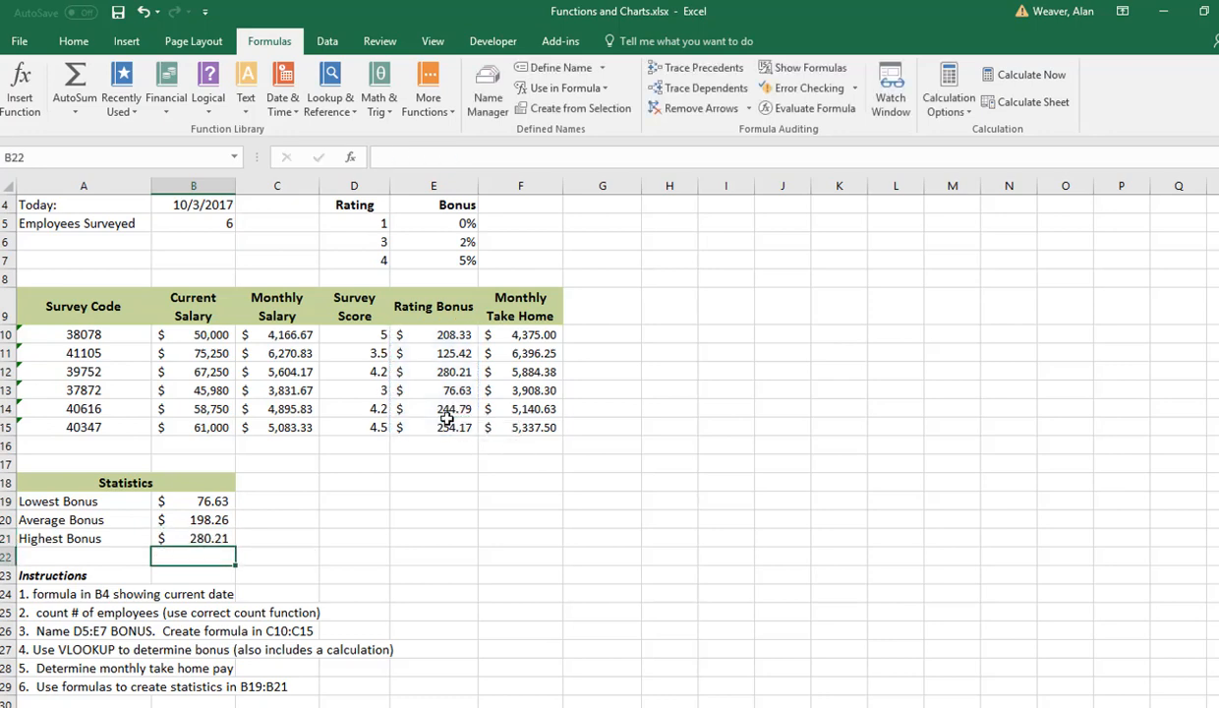
scroll(695, 524, "up", 1)
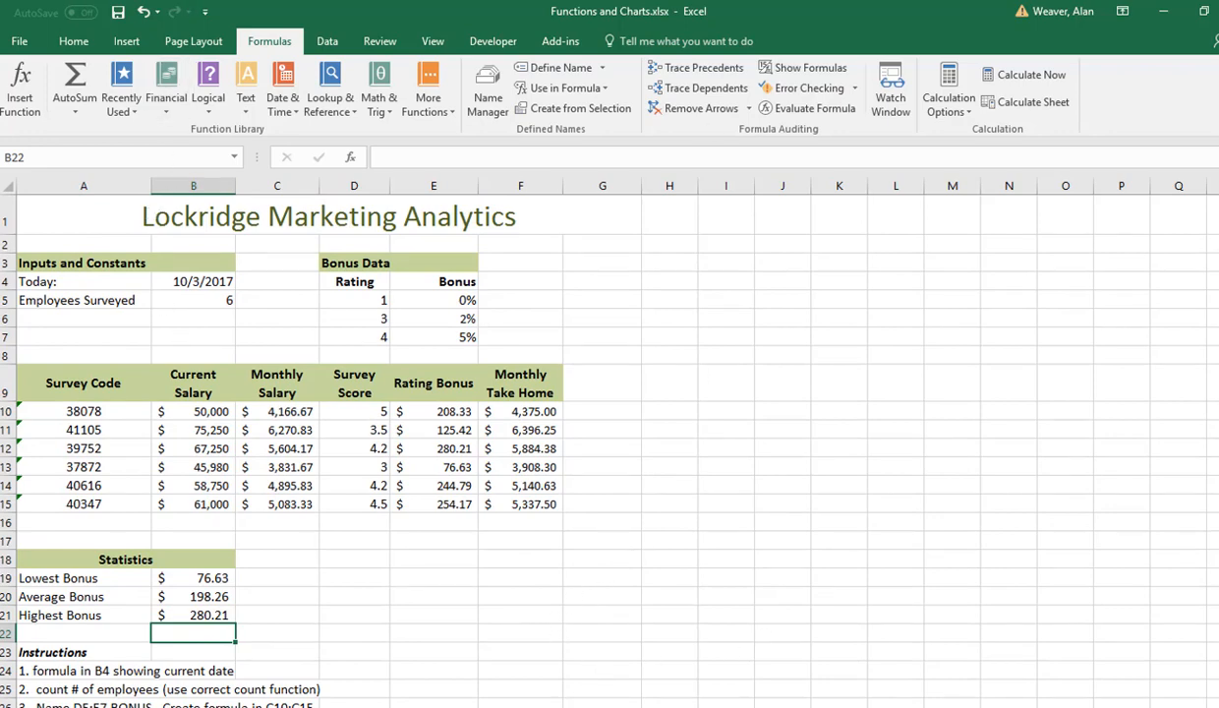
On the Acme Men's Wear sheet, insert a 2-D clustered bar chart from product names A4:A7 and New York sales E4:E7.
key("ctrl+Page_Down")
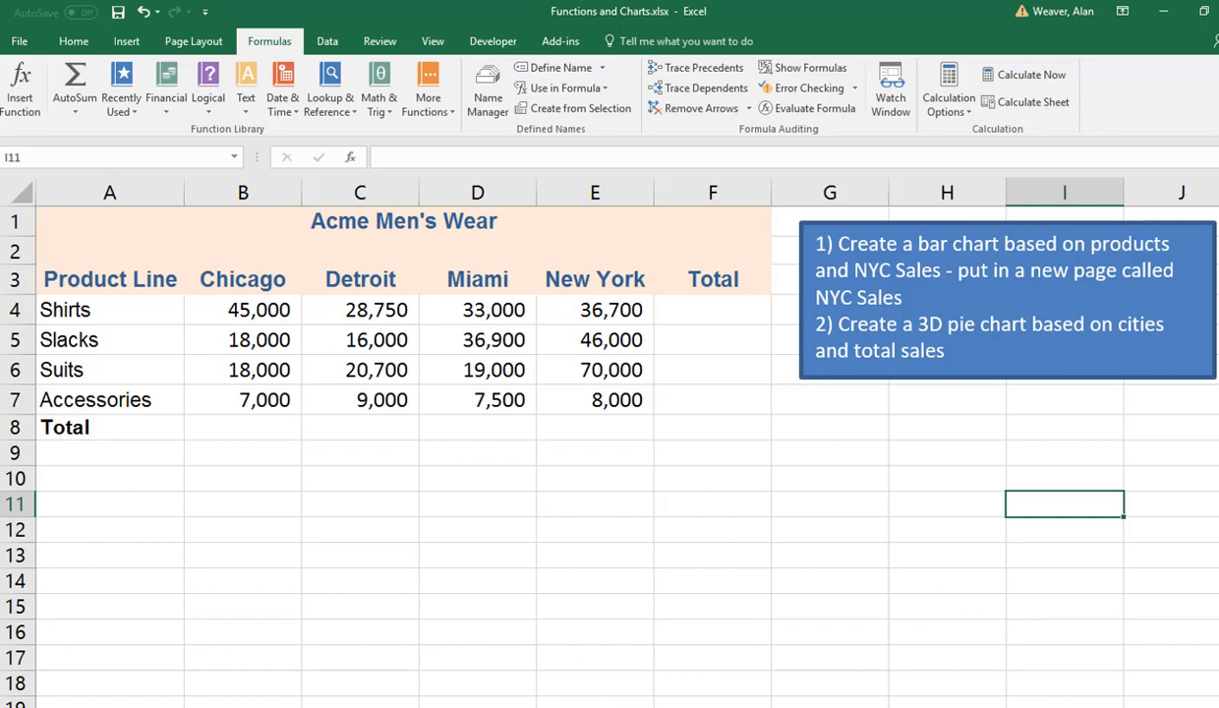
left_click_drag(95, 309, 99, 400)
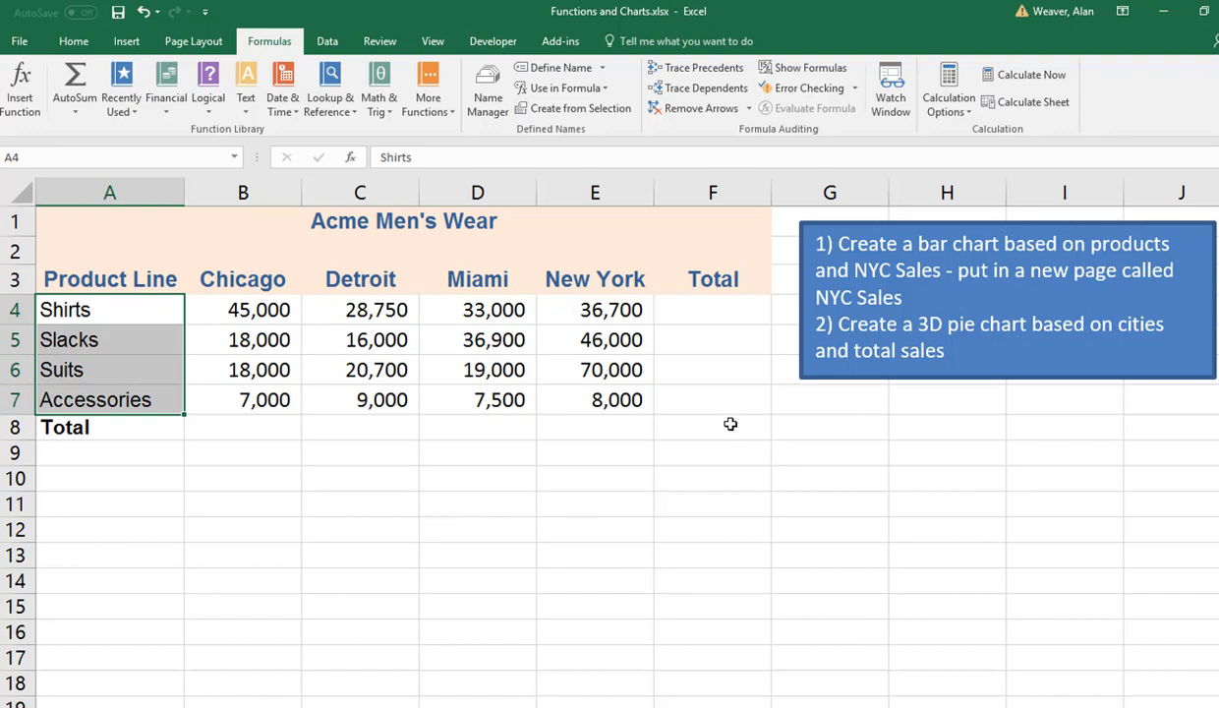
left_click_drag(608, 311, 605, 389)
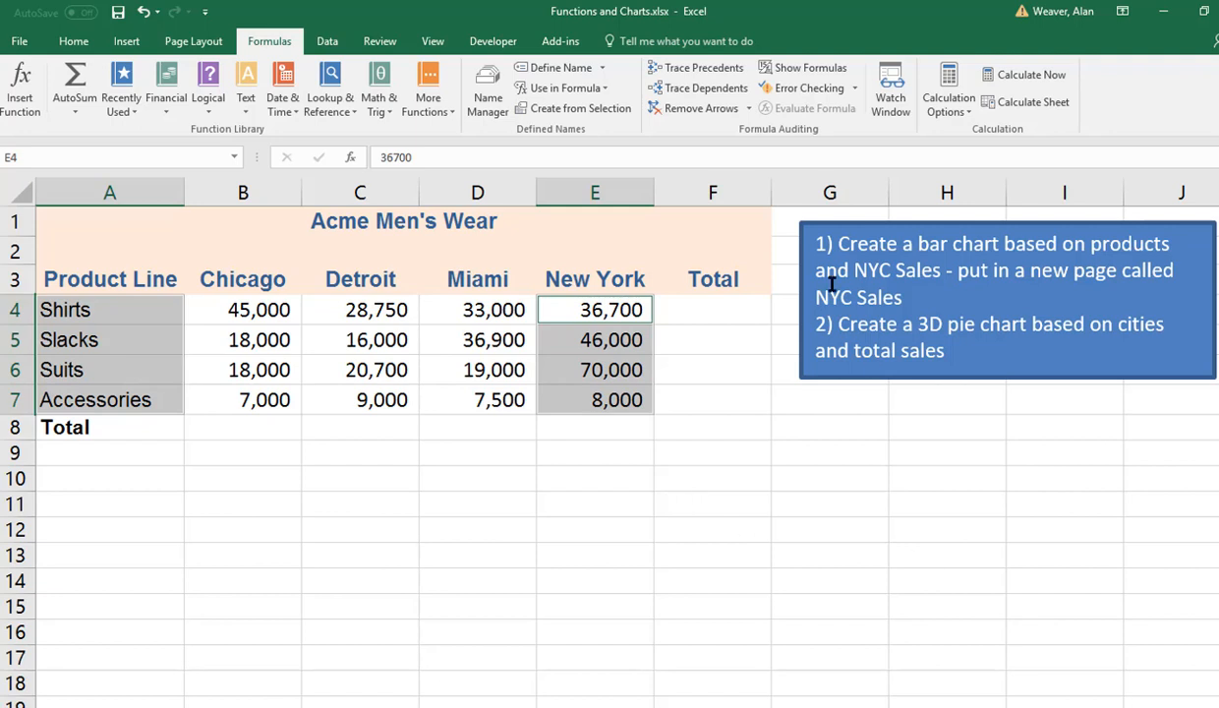
left_click(131, 42)
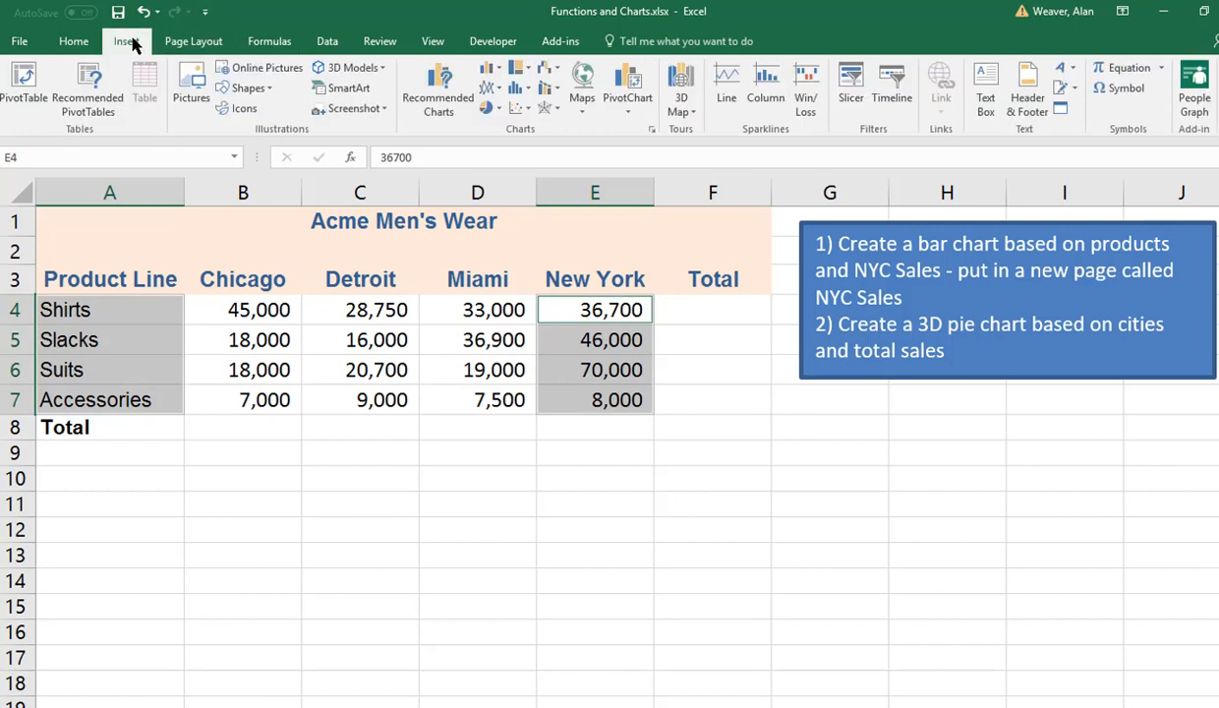
left_click(488, 77)
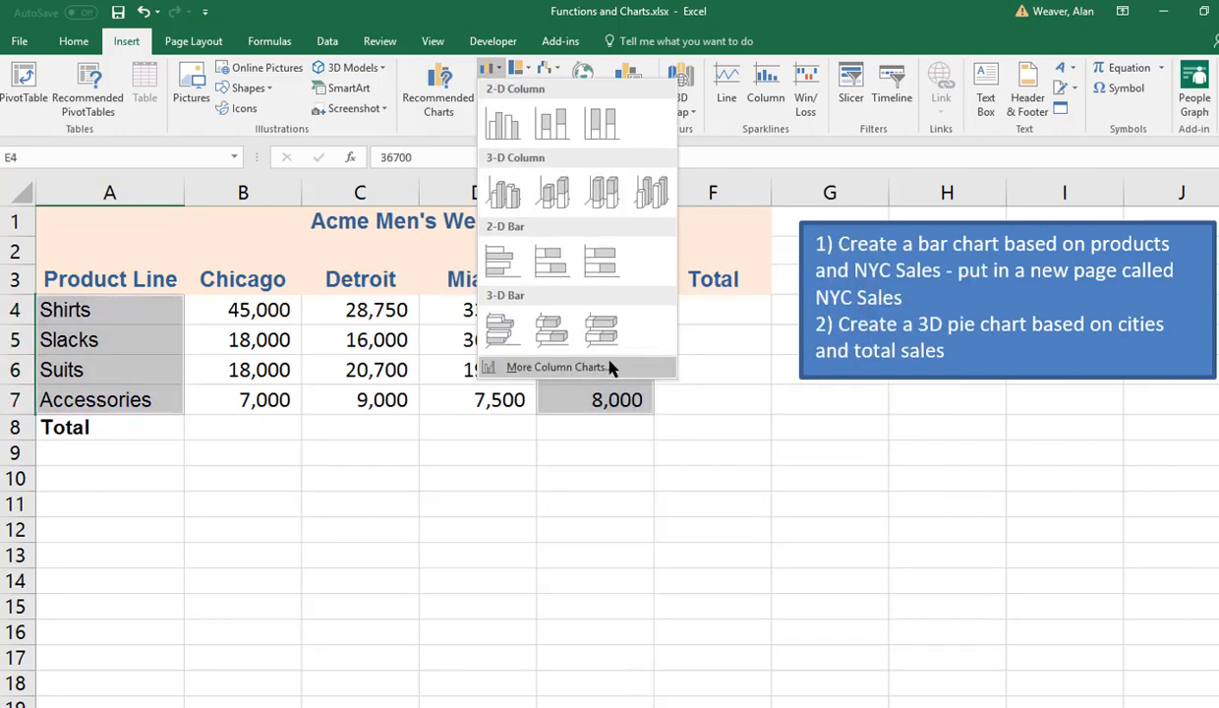
left_click(502, 264)
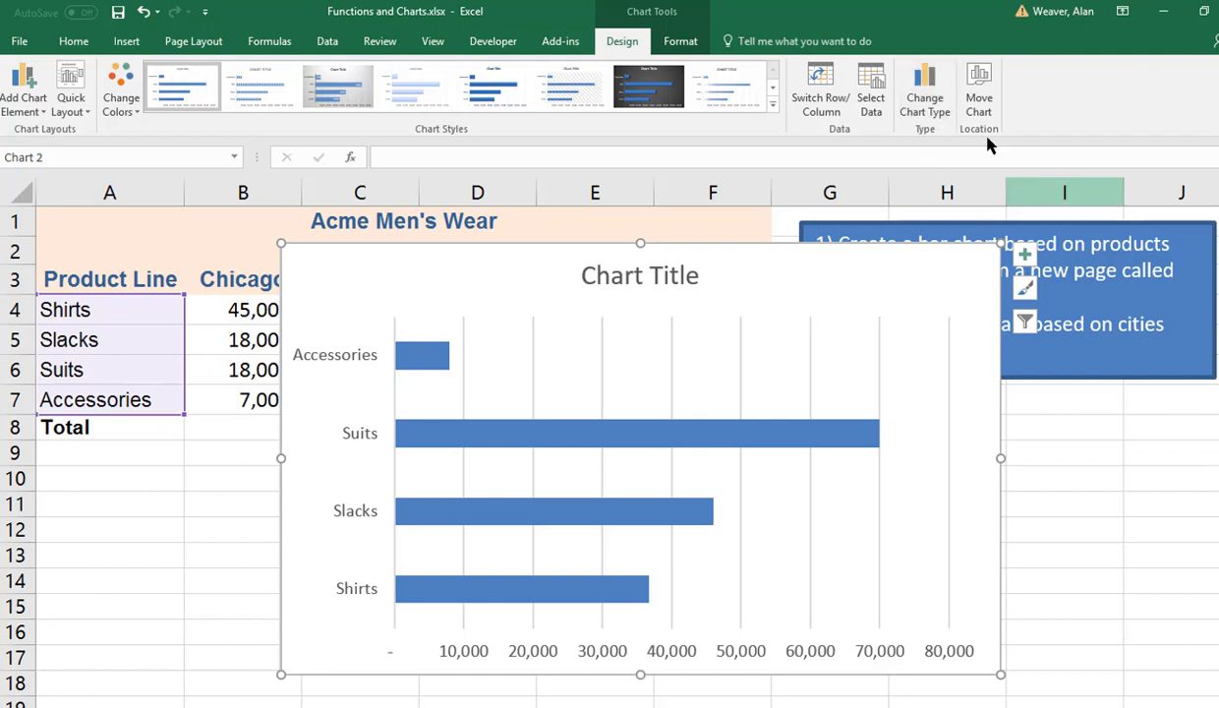
Move the bar chart to a new chart sheet of its own, entering bar c as the sheet name.
left_click(980, 96)
left_click(813, 435)
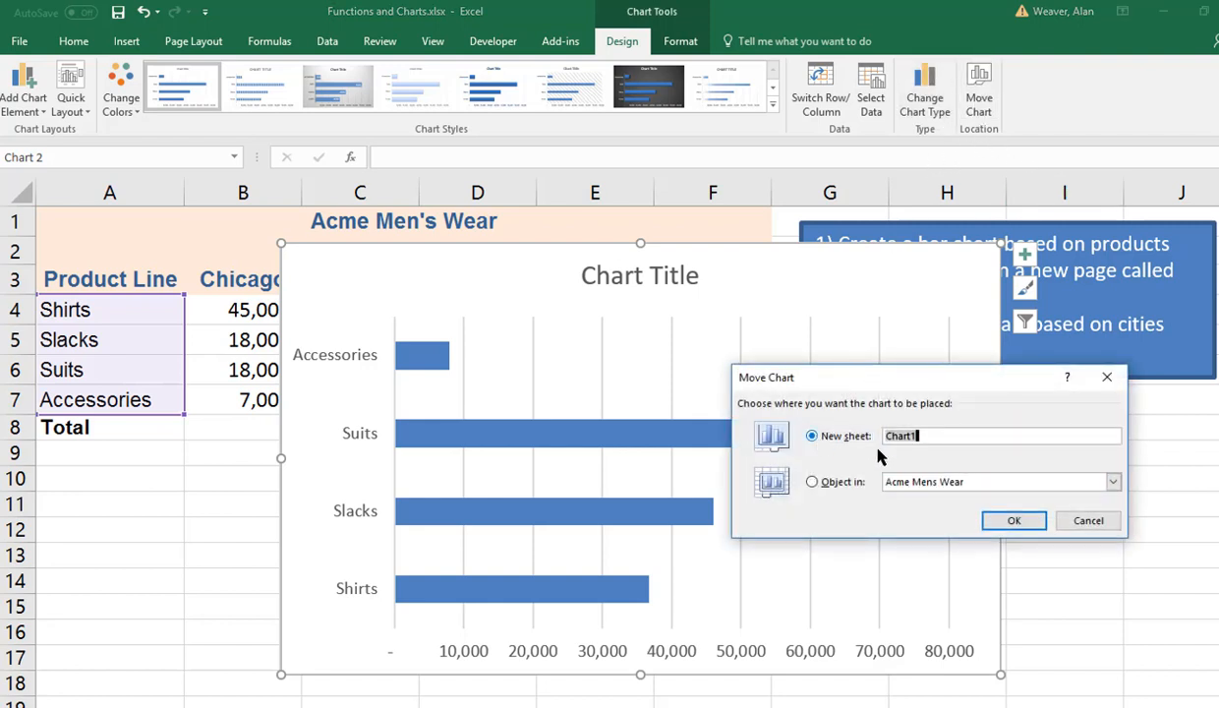
type("bar c")
key("Return")
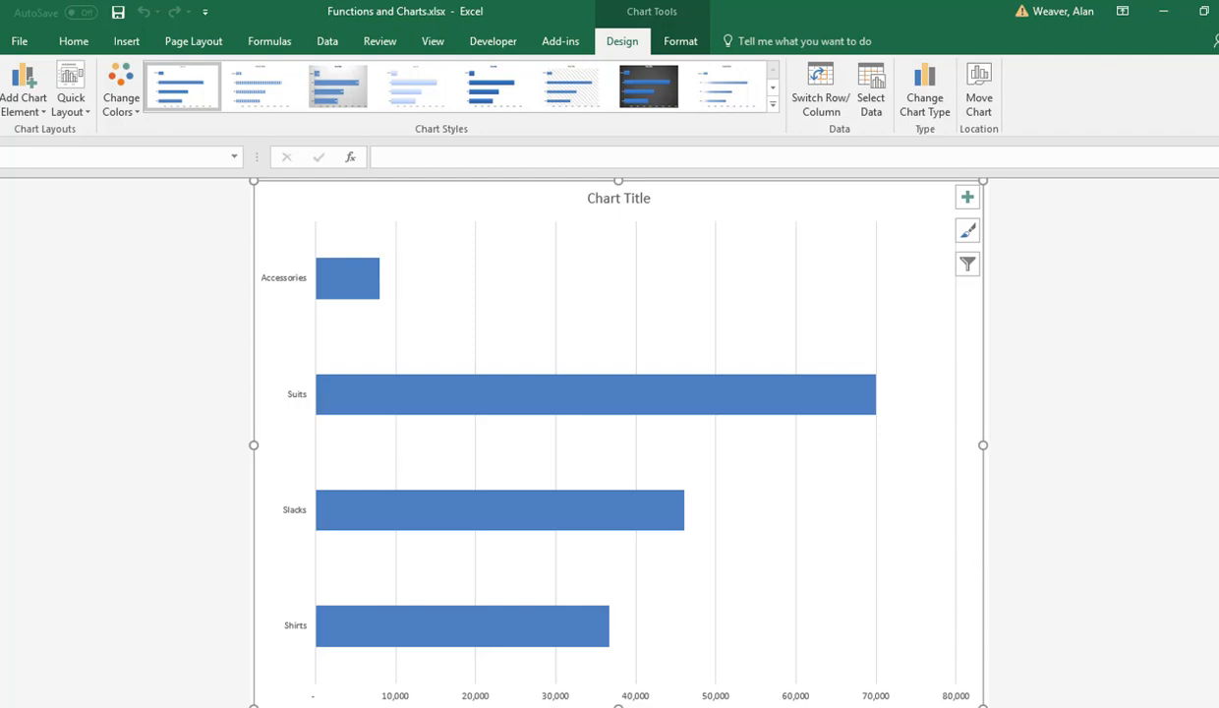
Return to the chart sheet from the sales data, open its sheet name for editing and commit it.
key("ctrl+Page_Down")
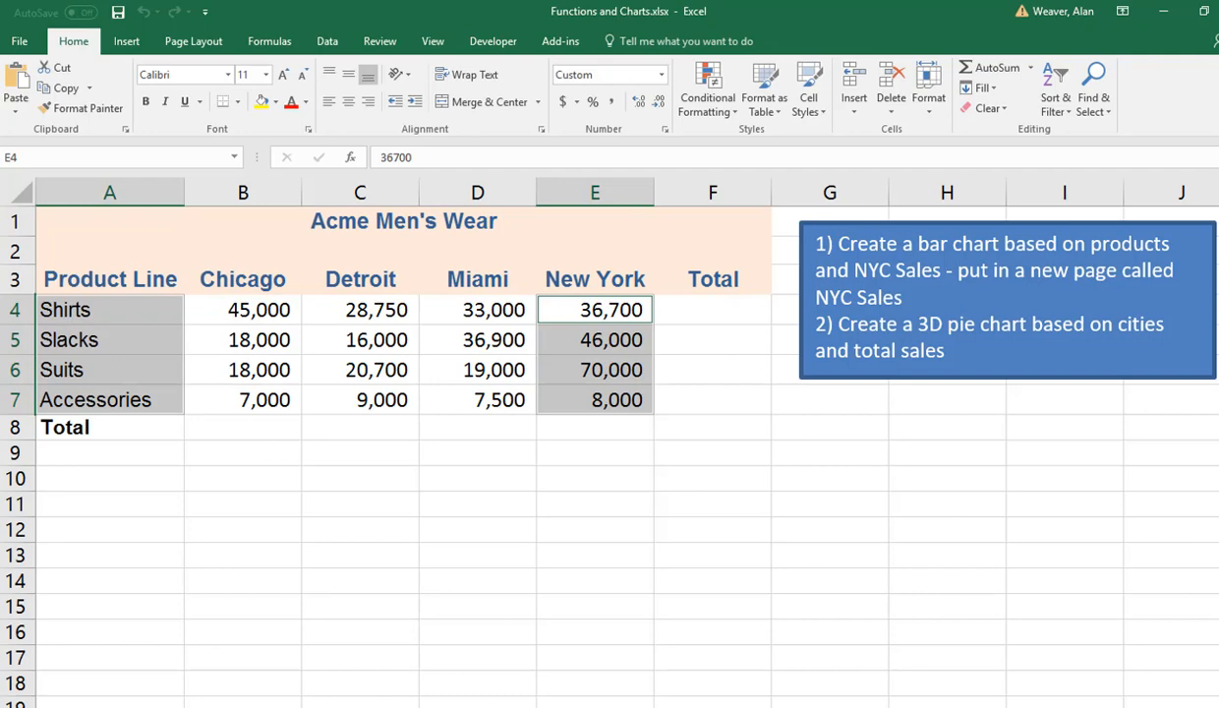
key("ctrl+Page_Up")
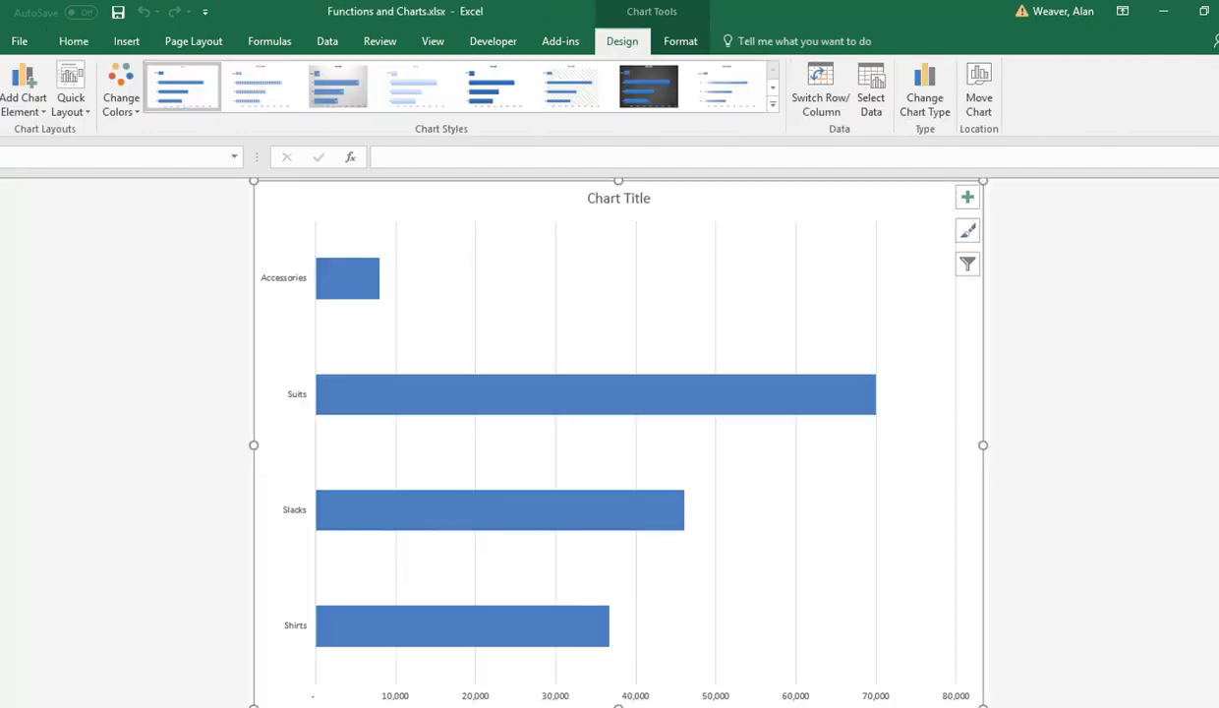
double_click(148, 706)
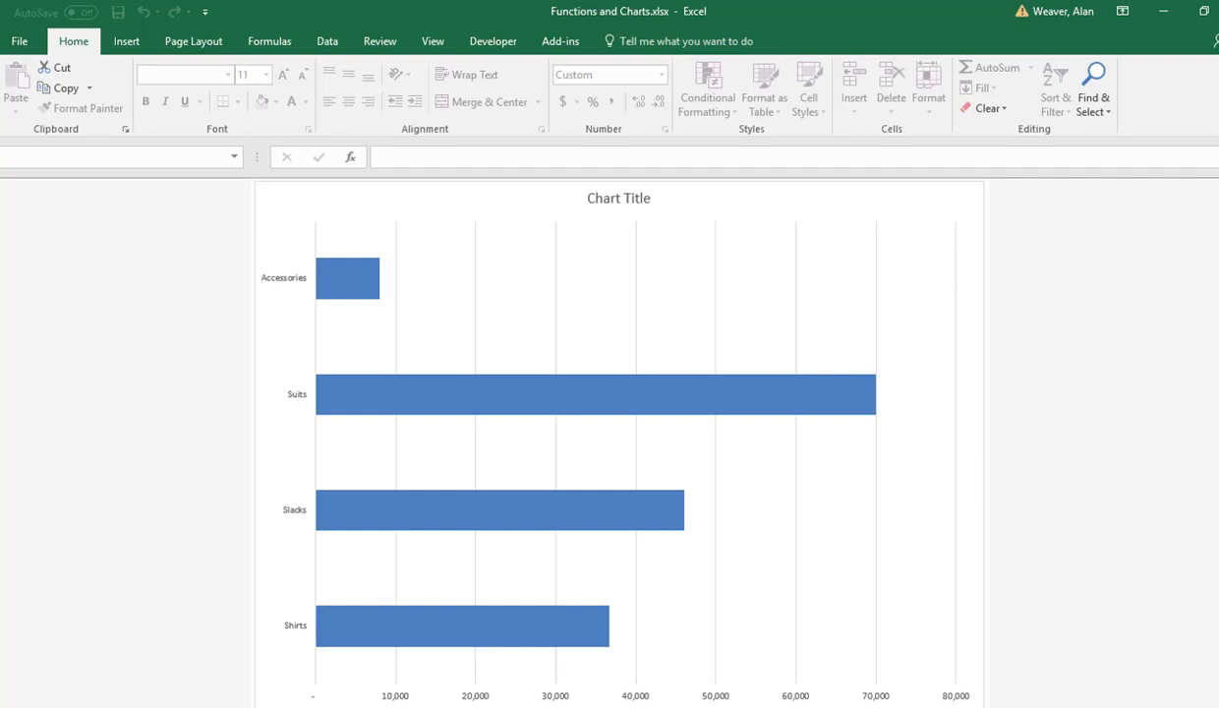
key("Return")
Change the bar chart's title to NYC Sales.
left_click(625, 203)
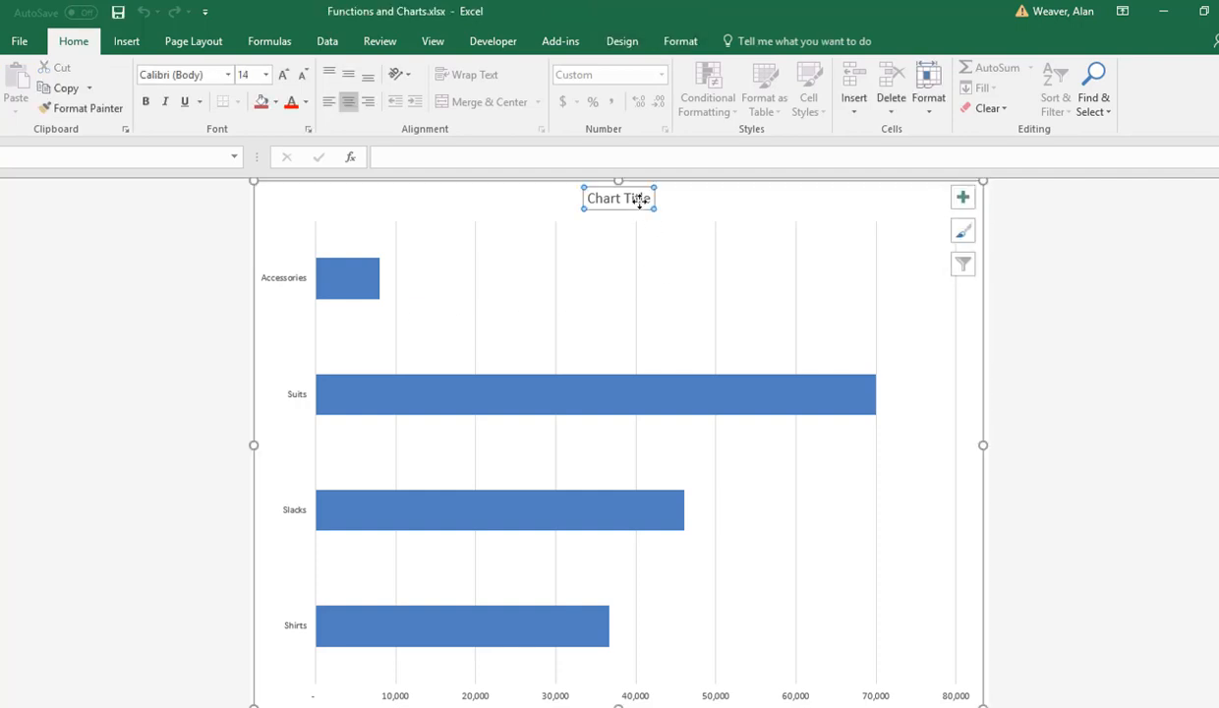
left_click(411, 165)
type("NYC")
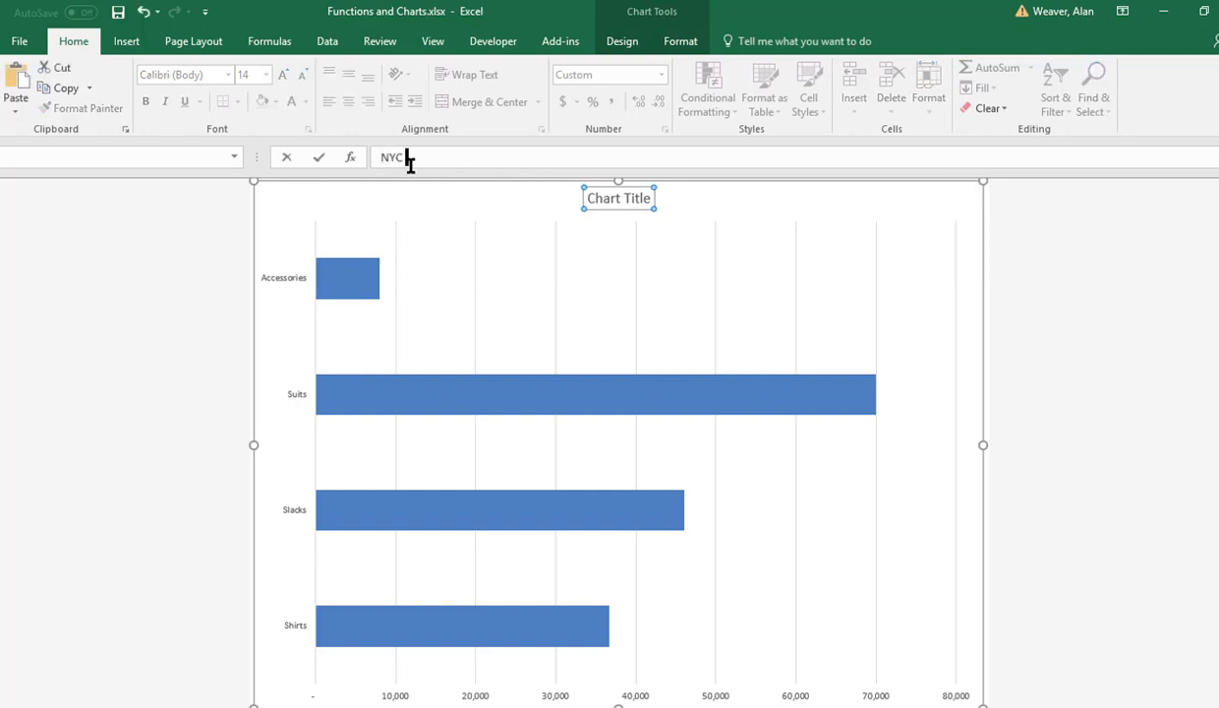
type(" Sales")
key("Return")
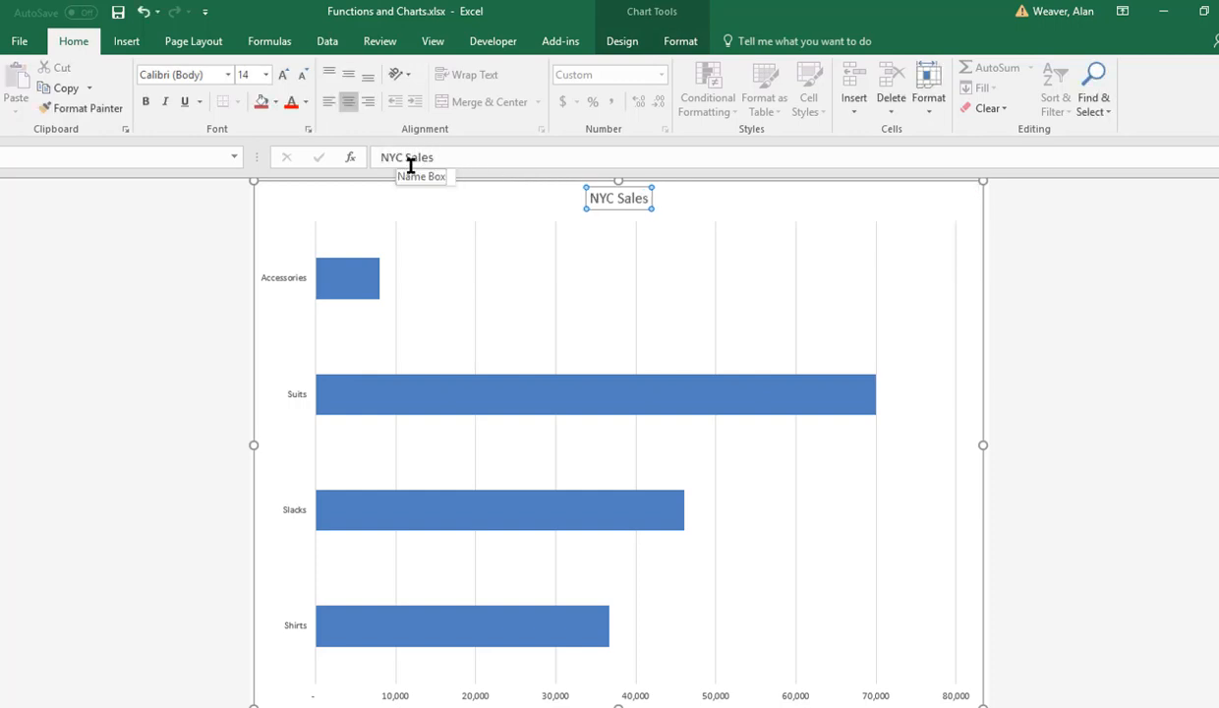
Set the font size of the product labels on the vertical axis to 16.
left_click(278, 282)
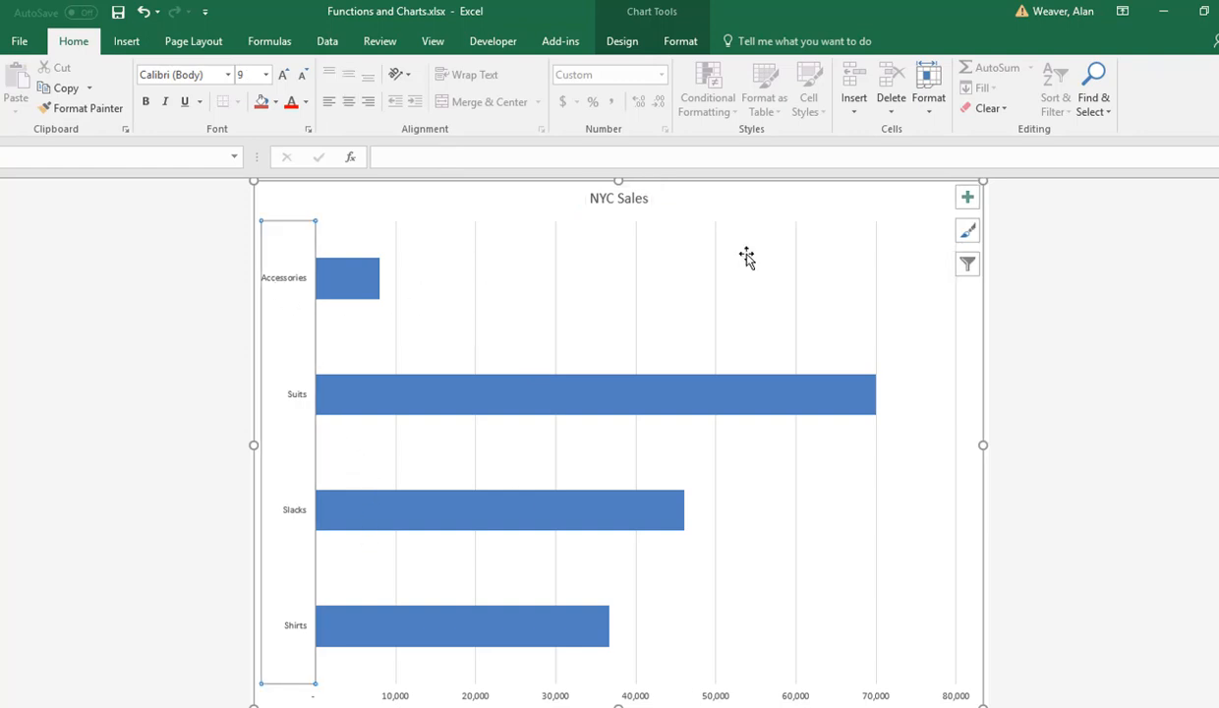
left_click(266, 77)
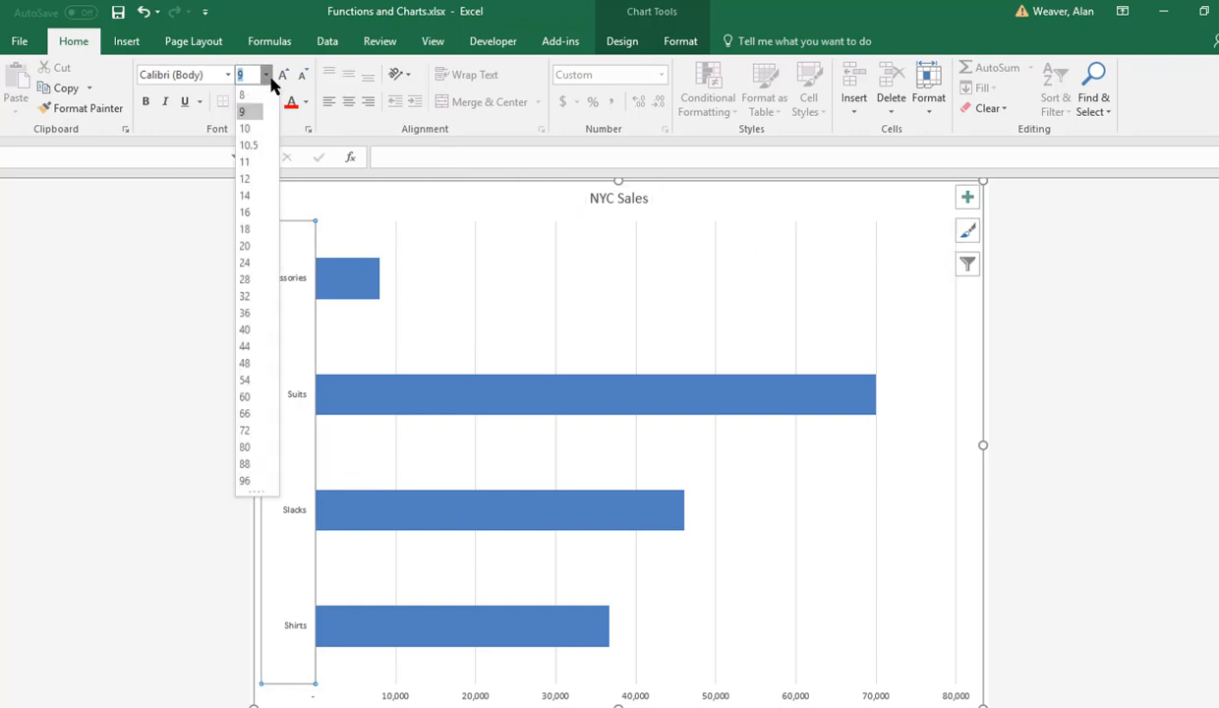
left_click(249, 210)
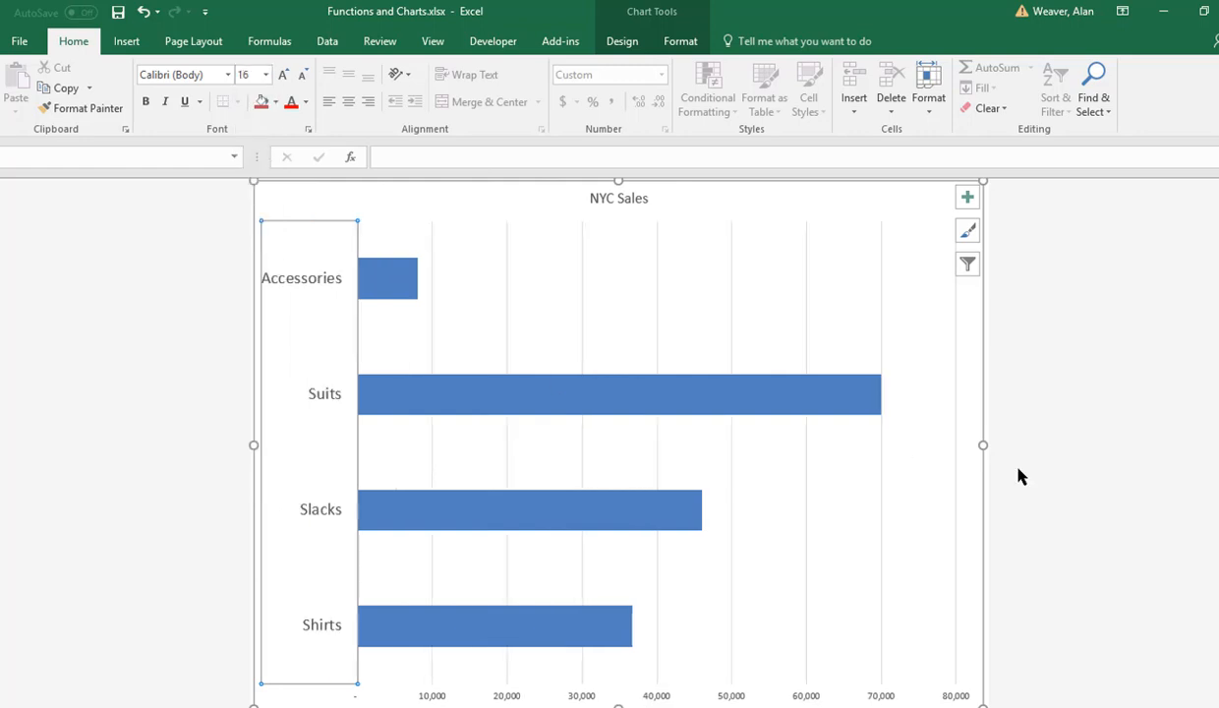
Enlarge the sales value labels on the horizontal axis to font size 12 and color them dark teal.
left_click(920, 685)
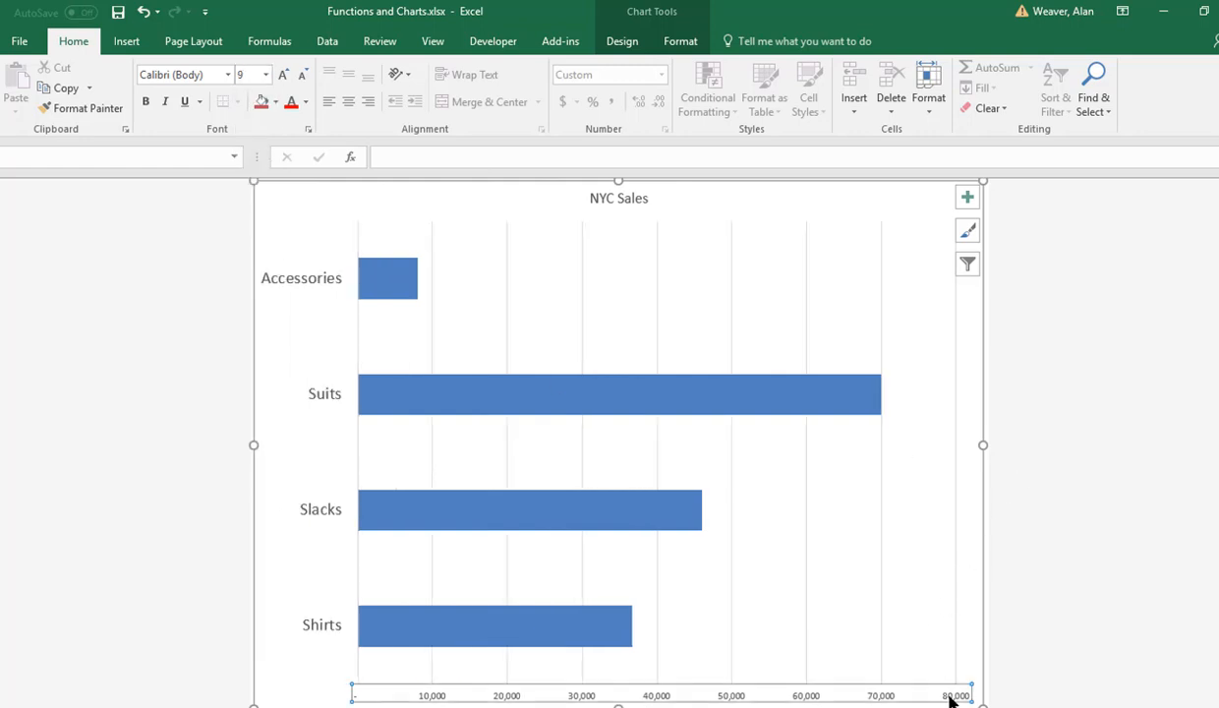
left_click(283, 76)
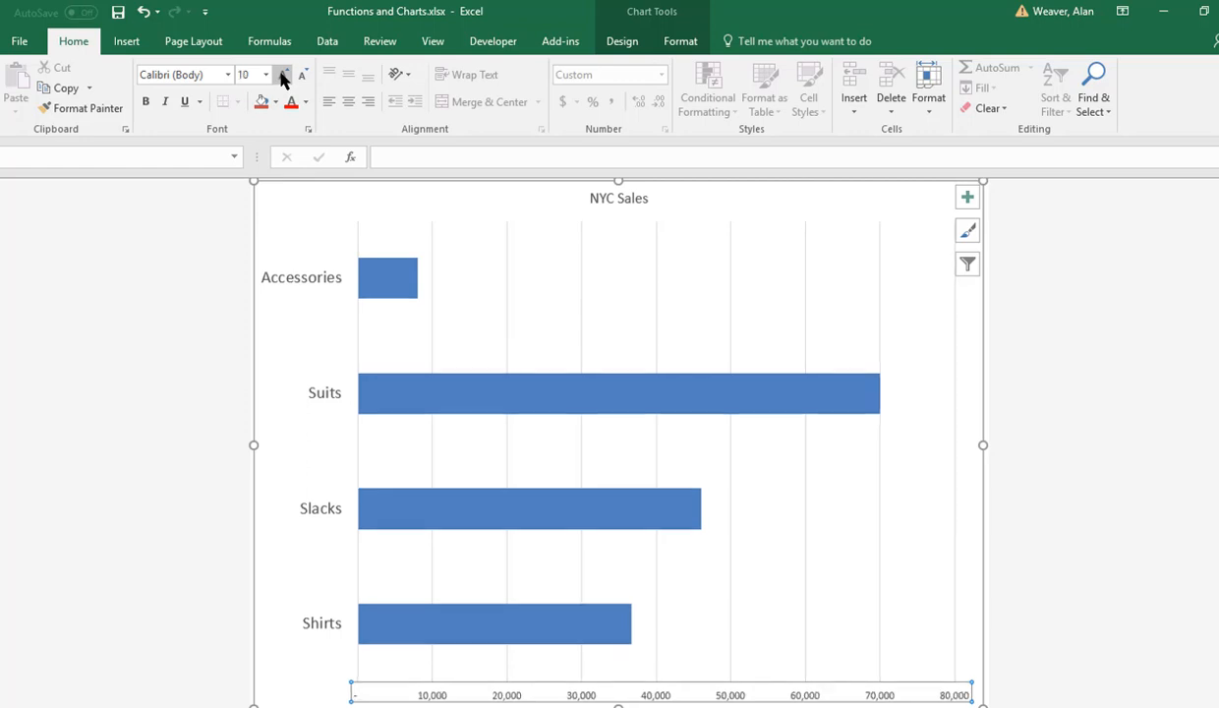
left_click(284, 75)
left_click(283, 75)
left_click(284, 76)
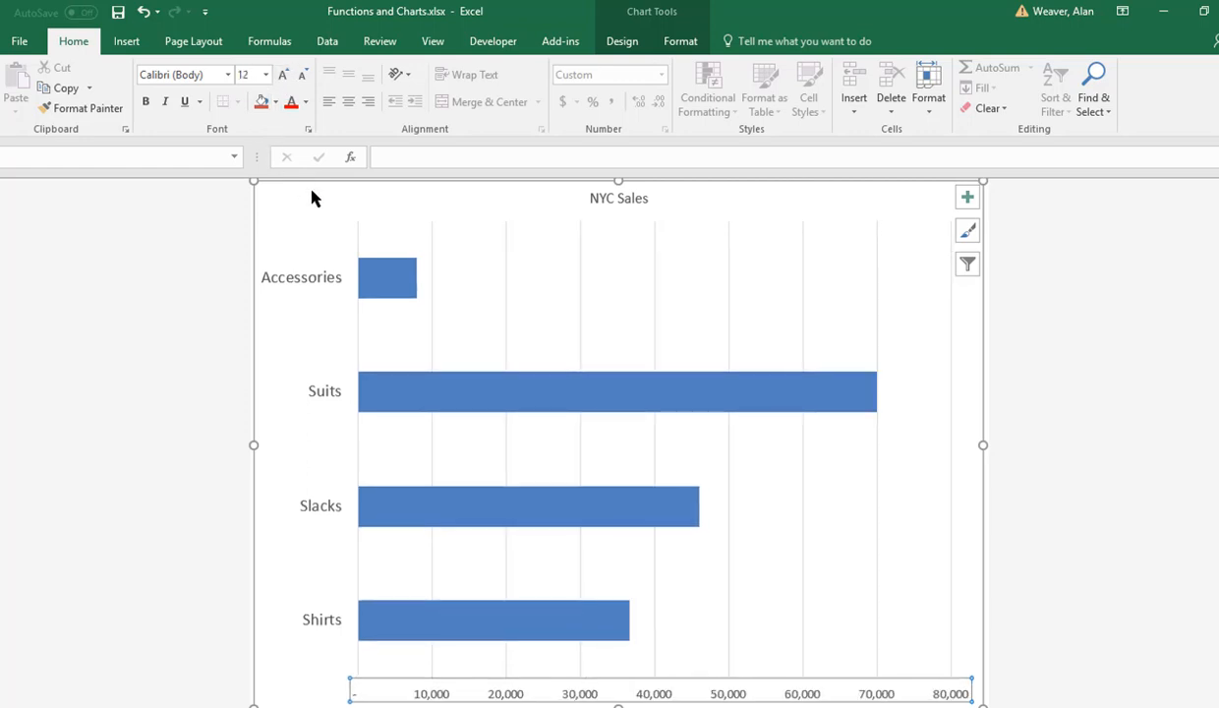
left_click(305, 103)
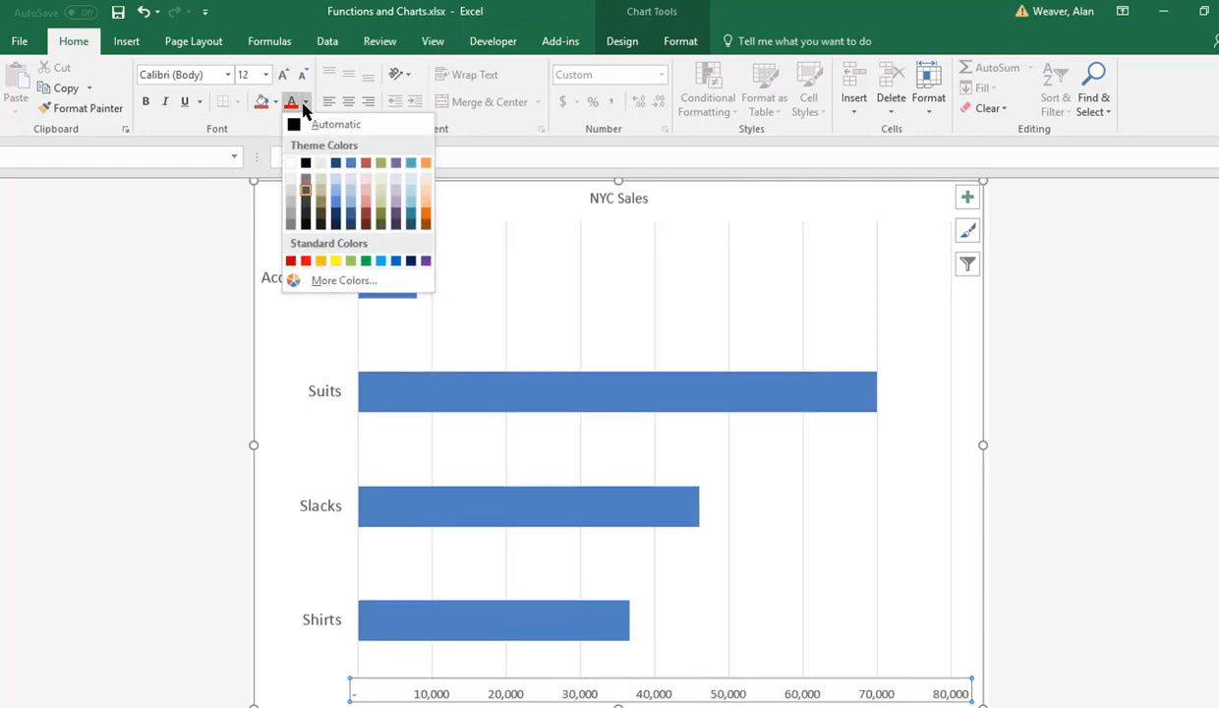
left_click(413, 222)
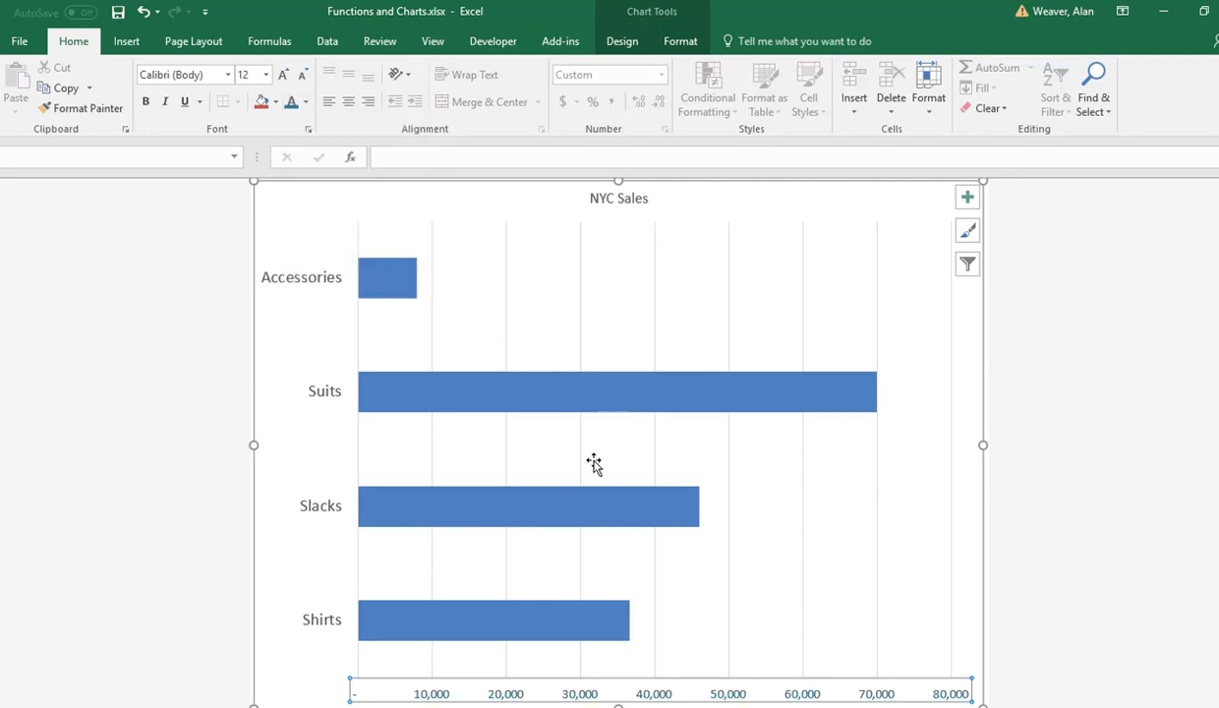
Apply the same dark teal font color to the product labels on the vertical axis and make them bold.
left_click(314, 251)
left_click(290, 101)
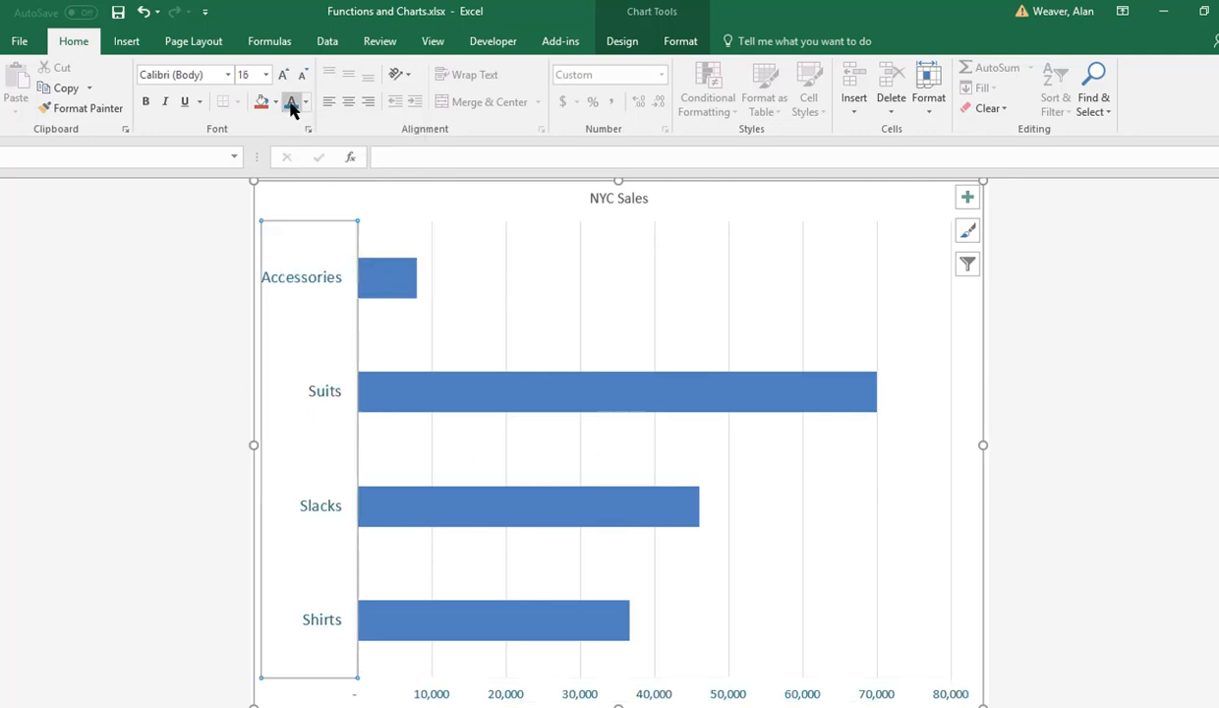
key("ctrl+b")
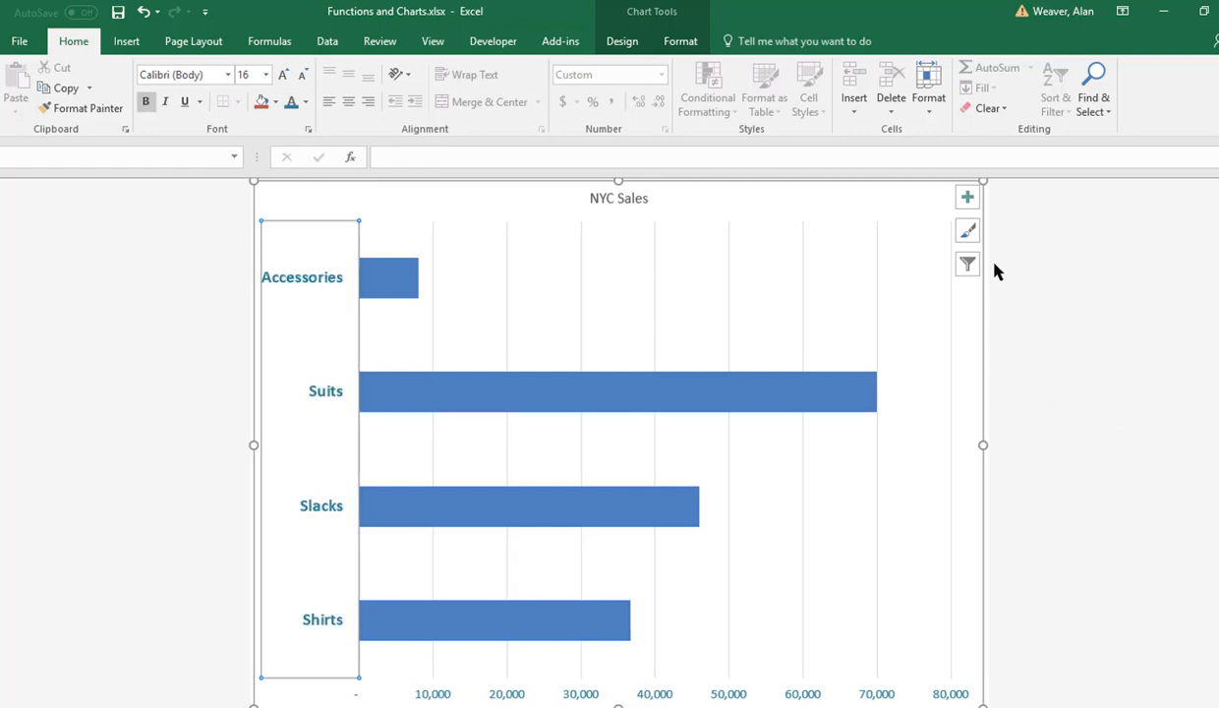
Try a legend at the top of the chart, delete it, and reselect the chart.
left_click(967, 197)
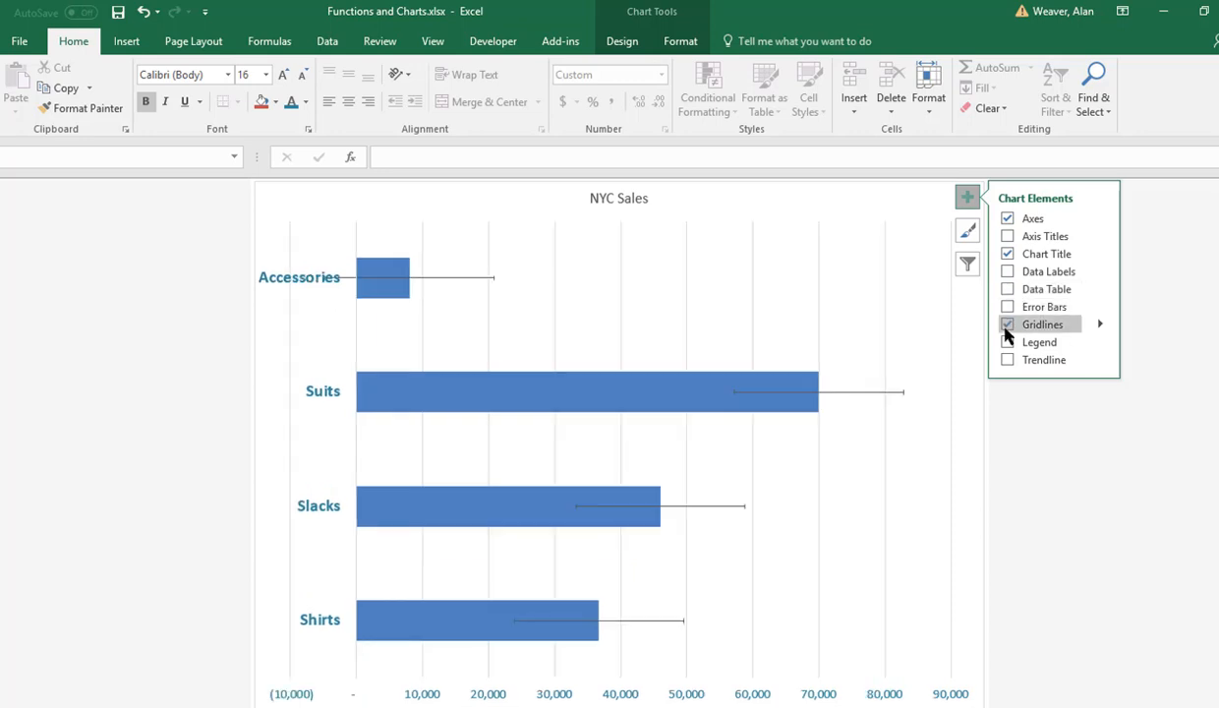
left_click(1102, 345)
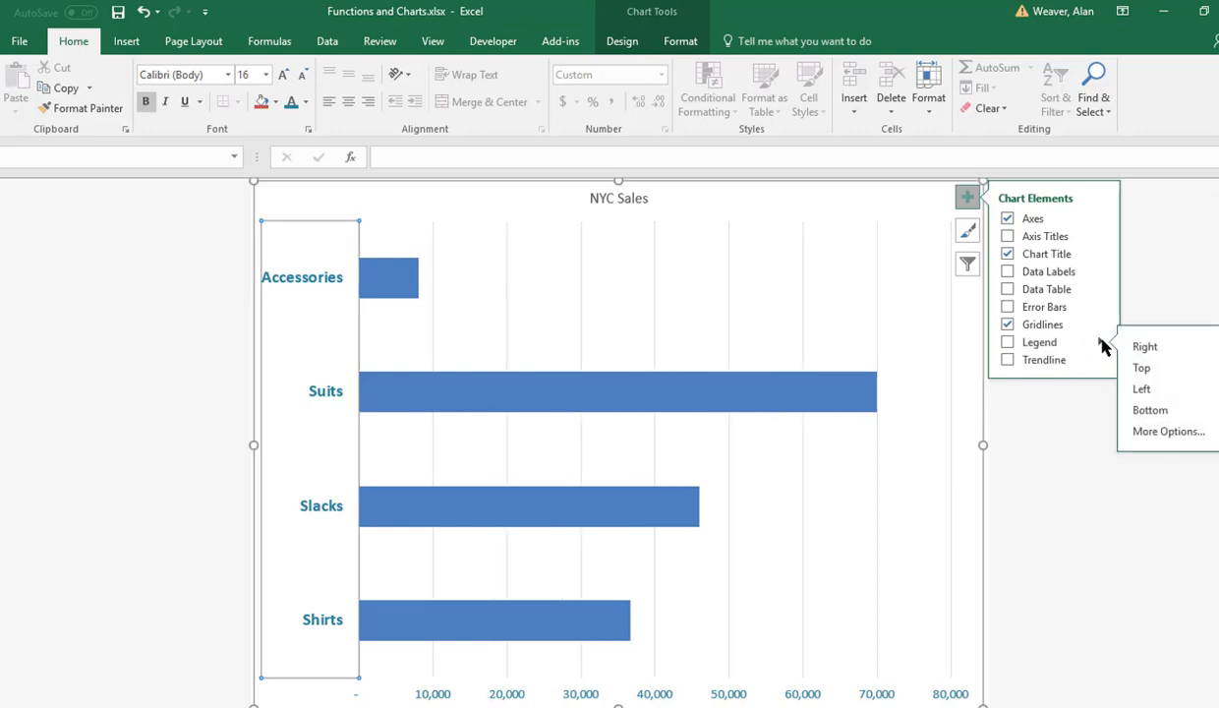
left_click(1150, 368)
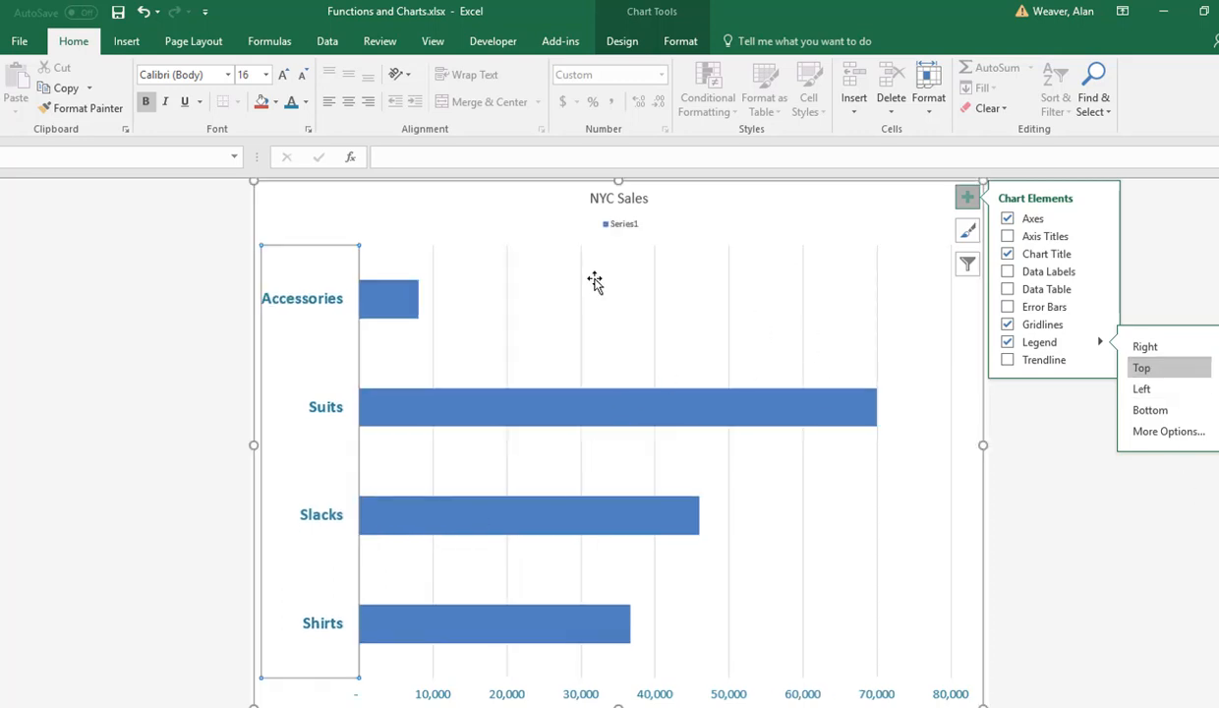
left_click(620, 226)
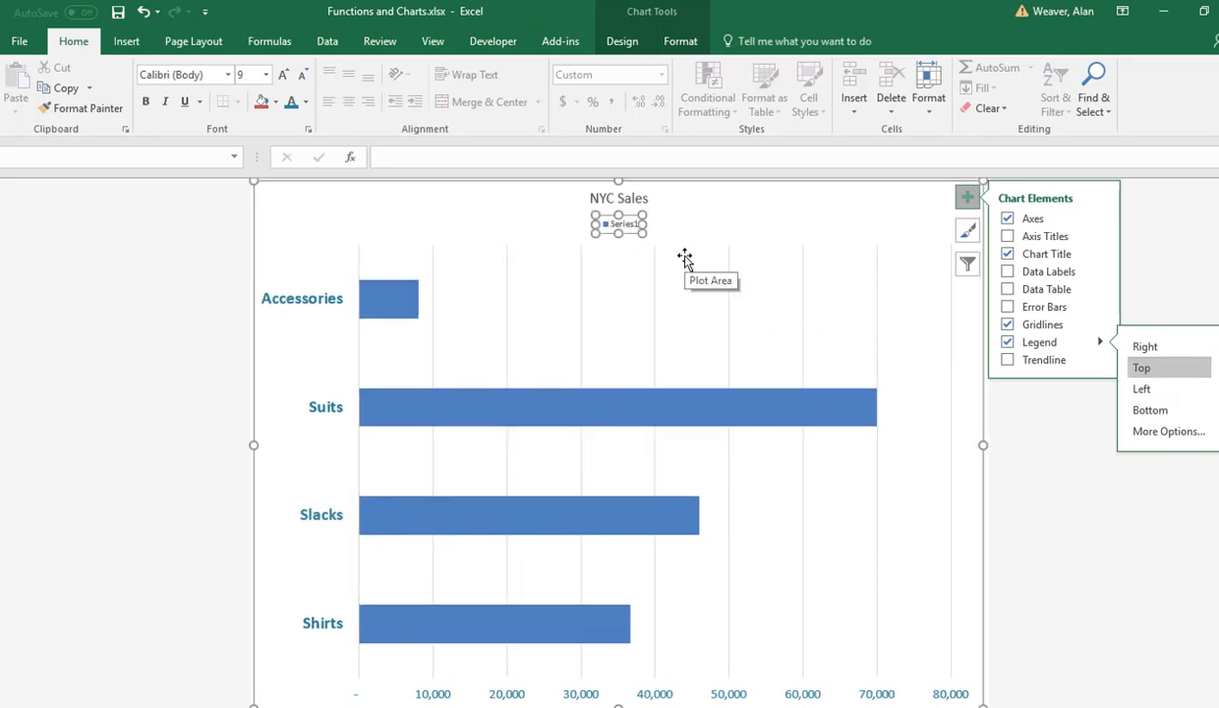
key("Delete")
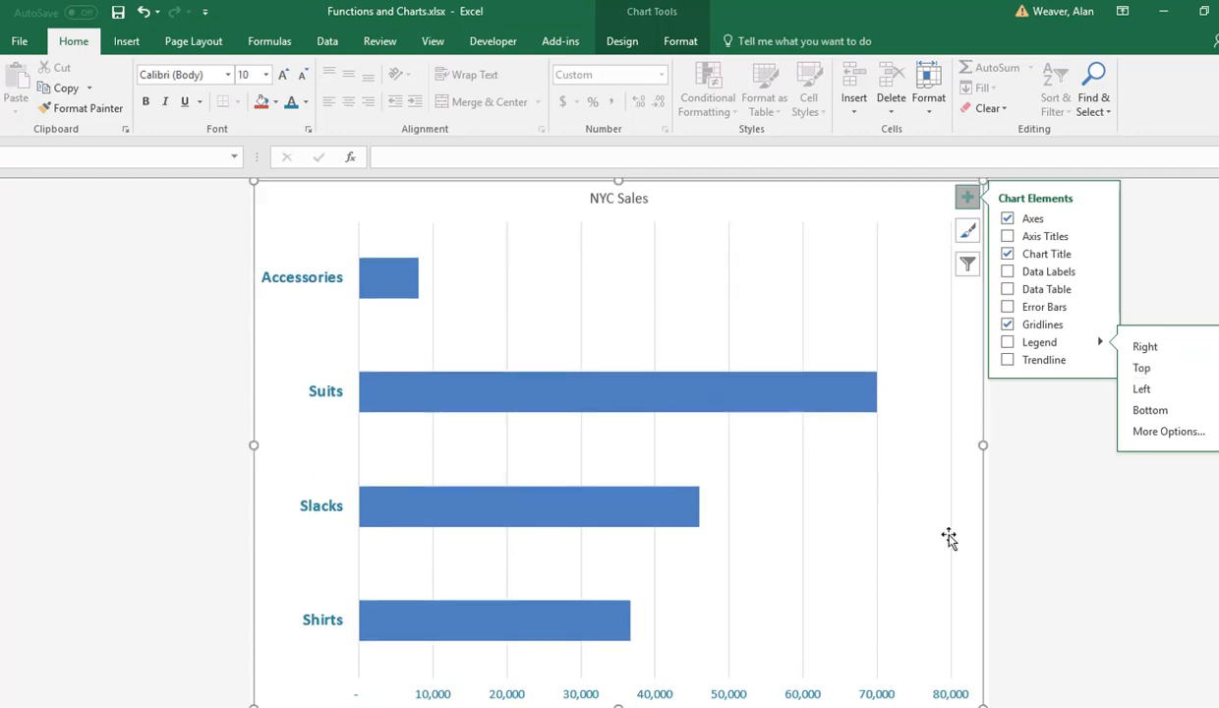
left_click(1184, 527)
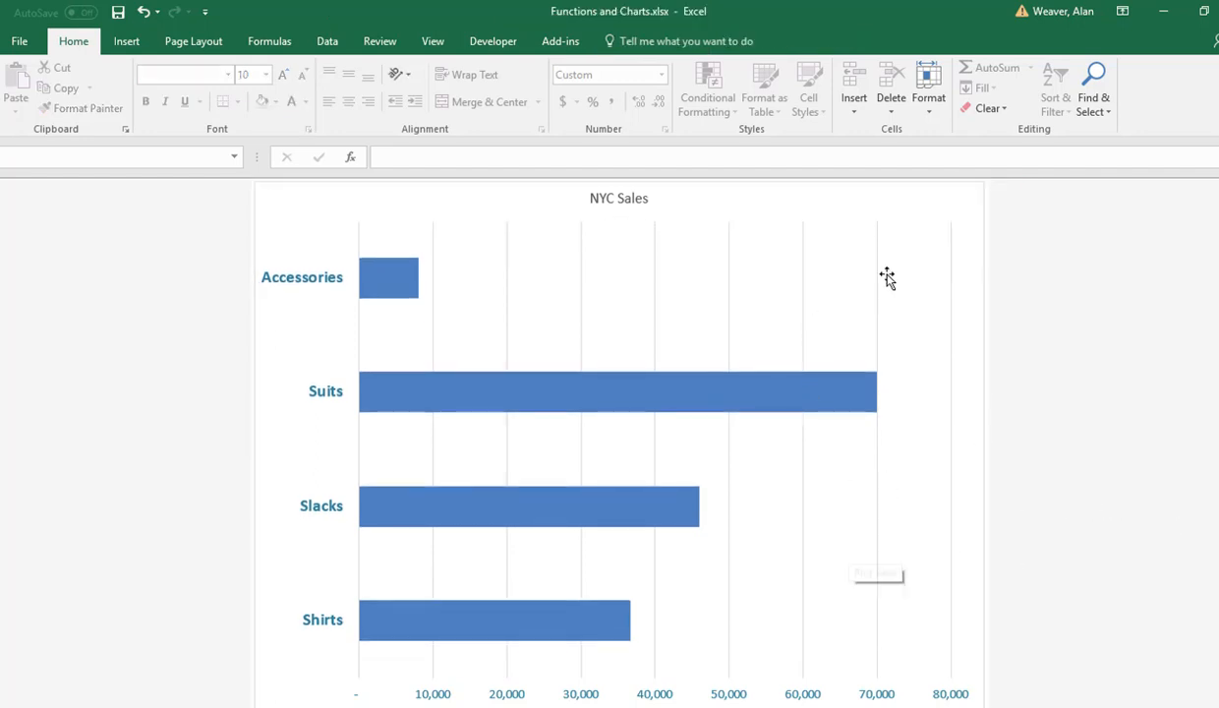
left_click(967, 199)
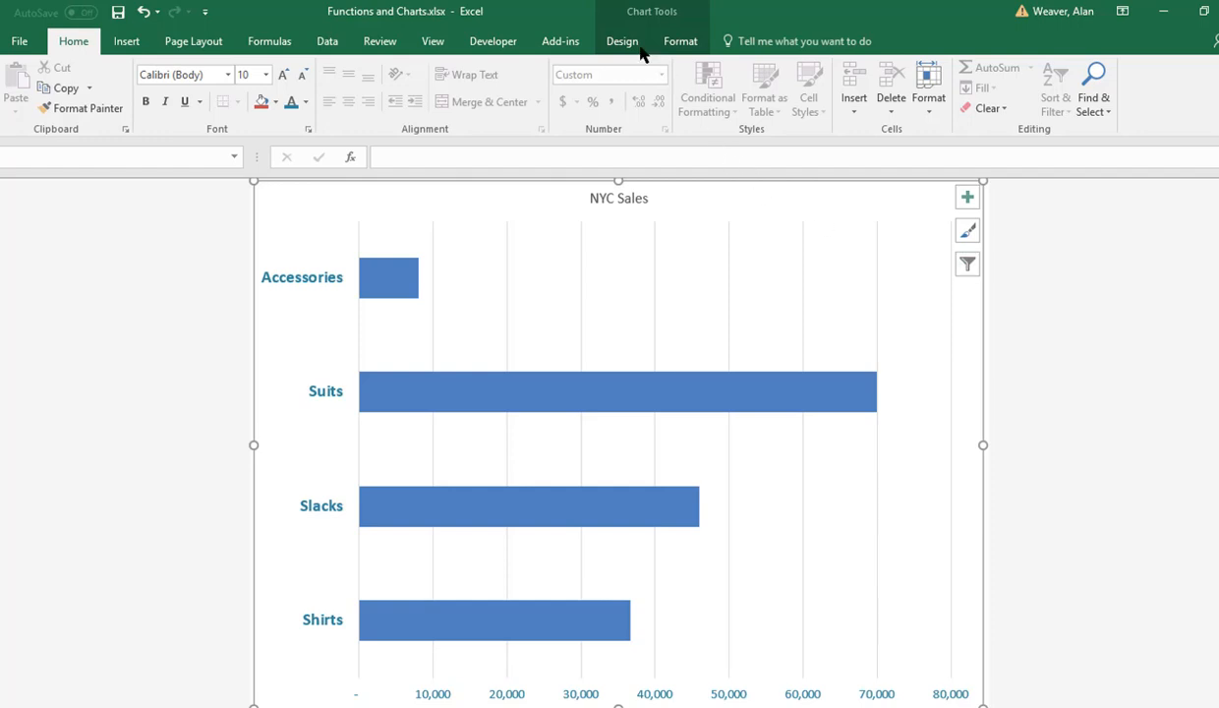
Apply the gray gradient chart style with value labels to the NYC Sales chart and change its type to clustered column.
left_click(626, 41)
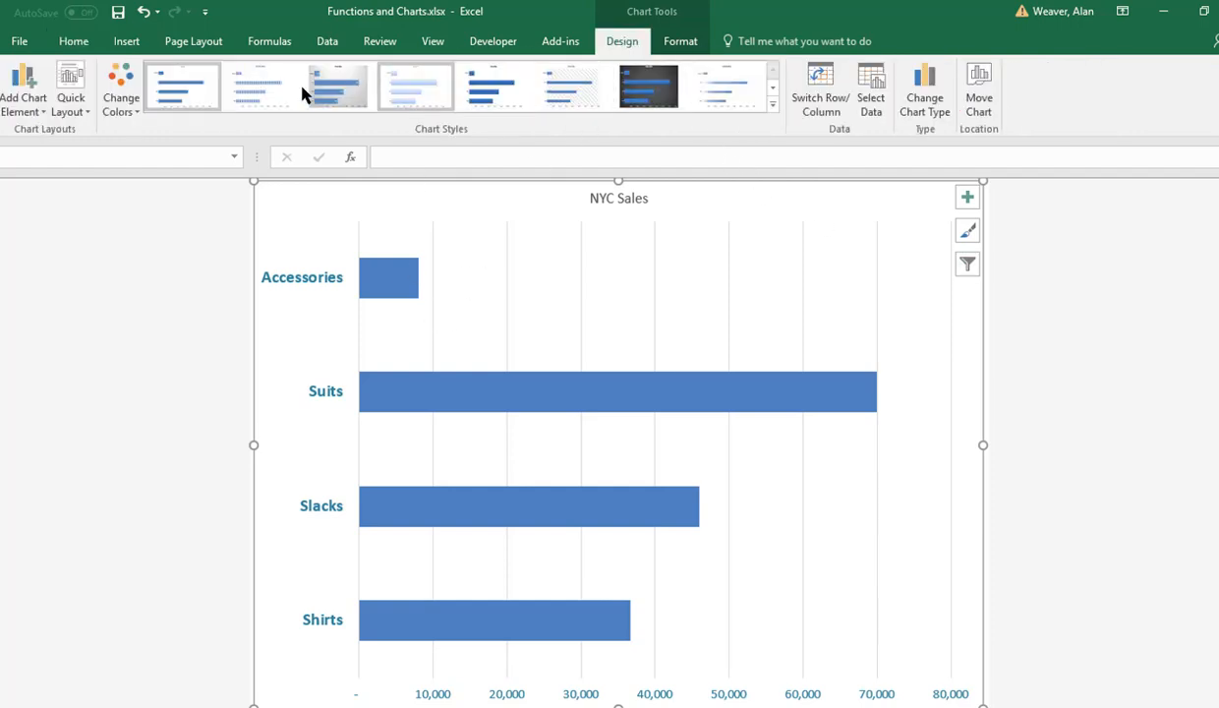
left_click(341, 92)
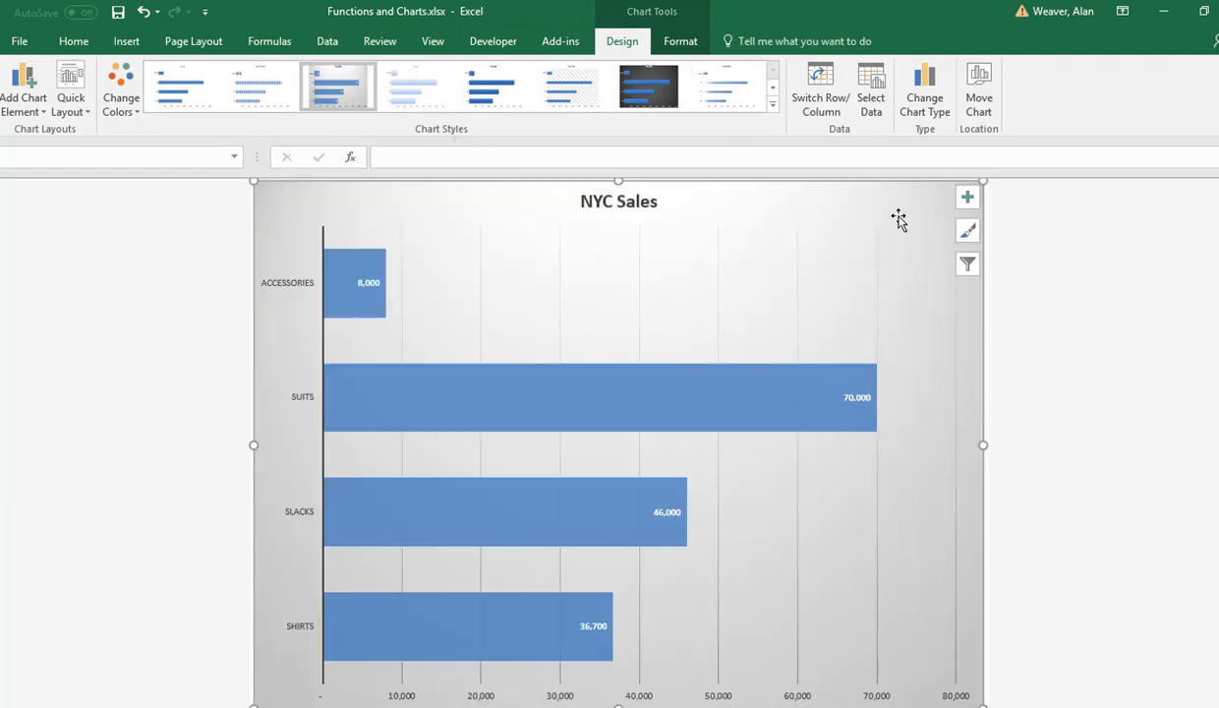
left_click(921, 93)
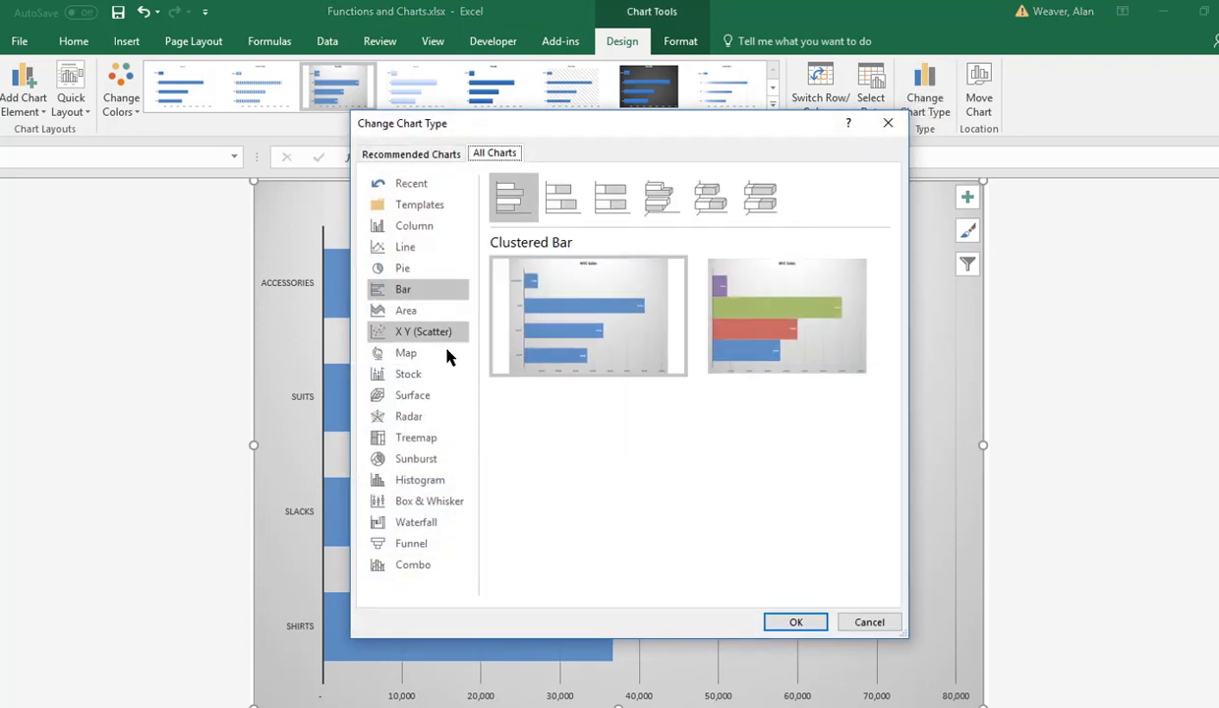
left_click(413, 226)
mouse_move(582, 337)
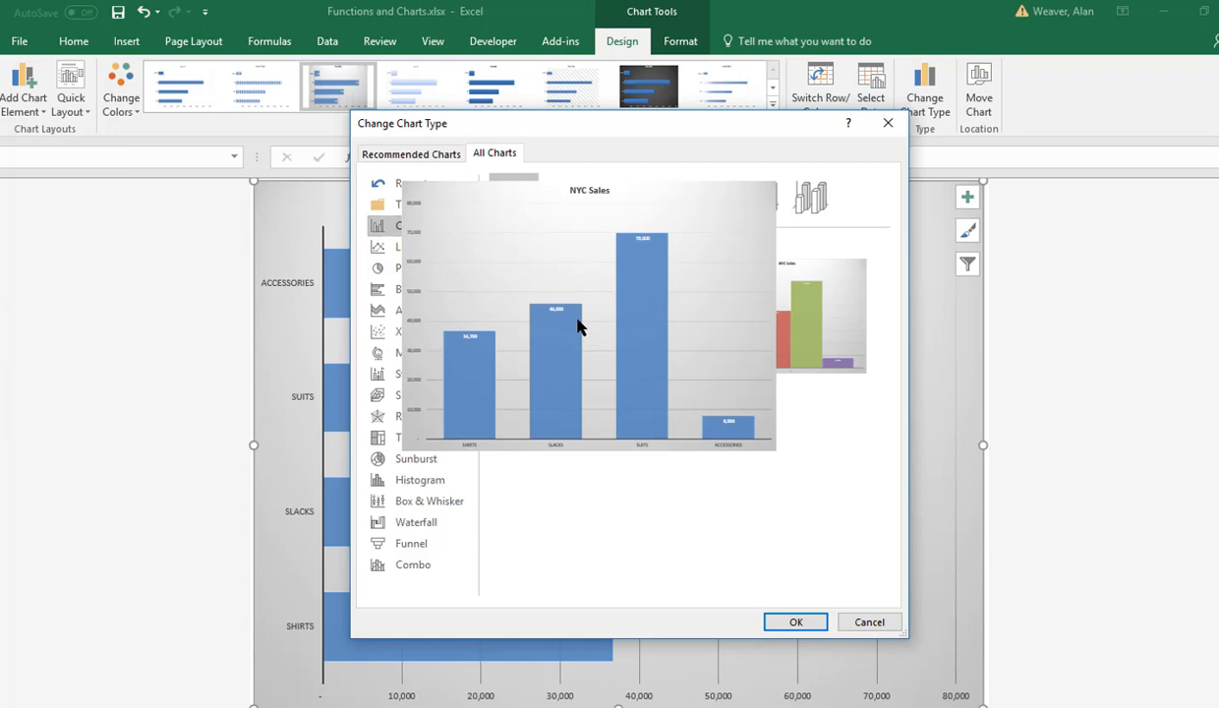
left_click(795, 622)
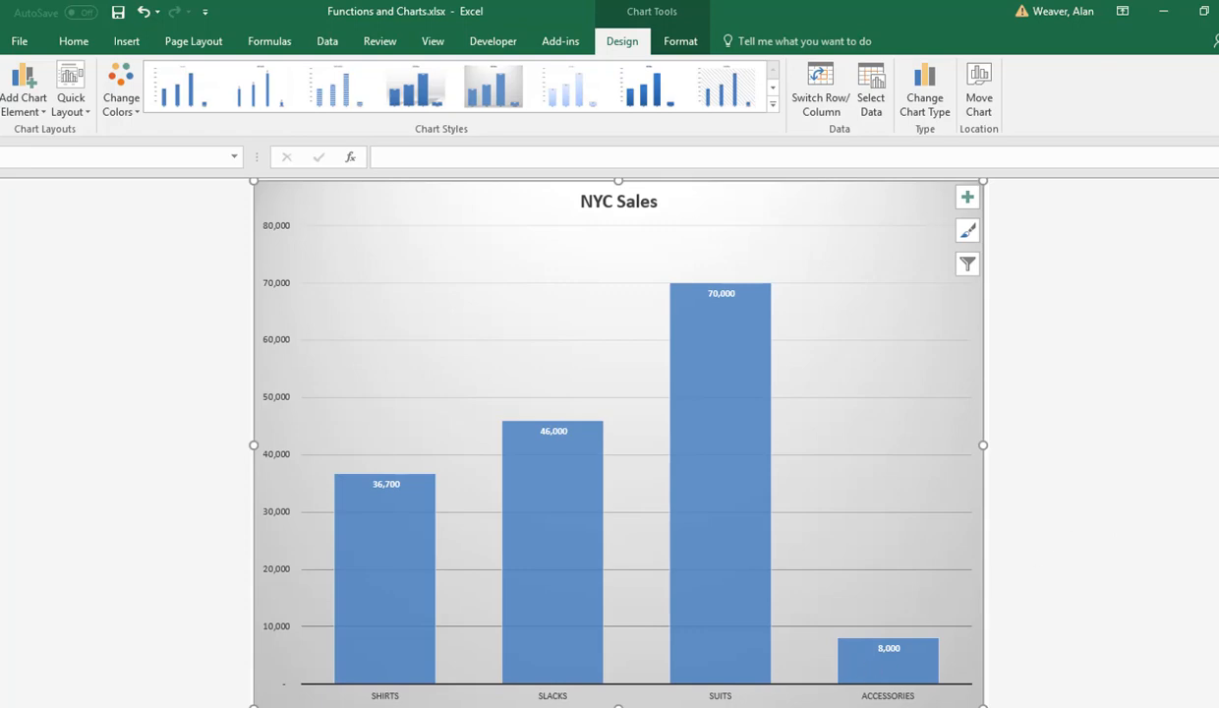
Return to the Acme Men's Wear sales worksheet and total each city's sales in B8:E8 with AutoSum.
key("ctrl+Page_Down")
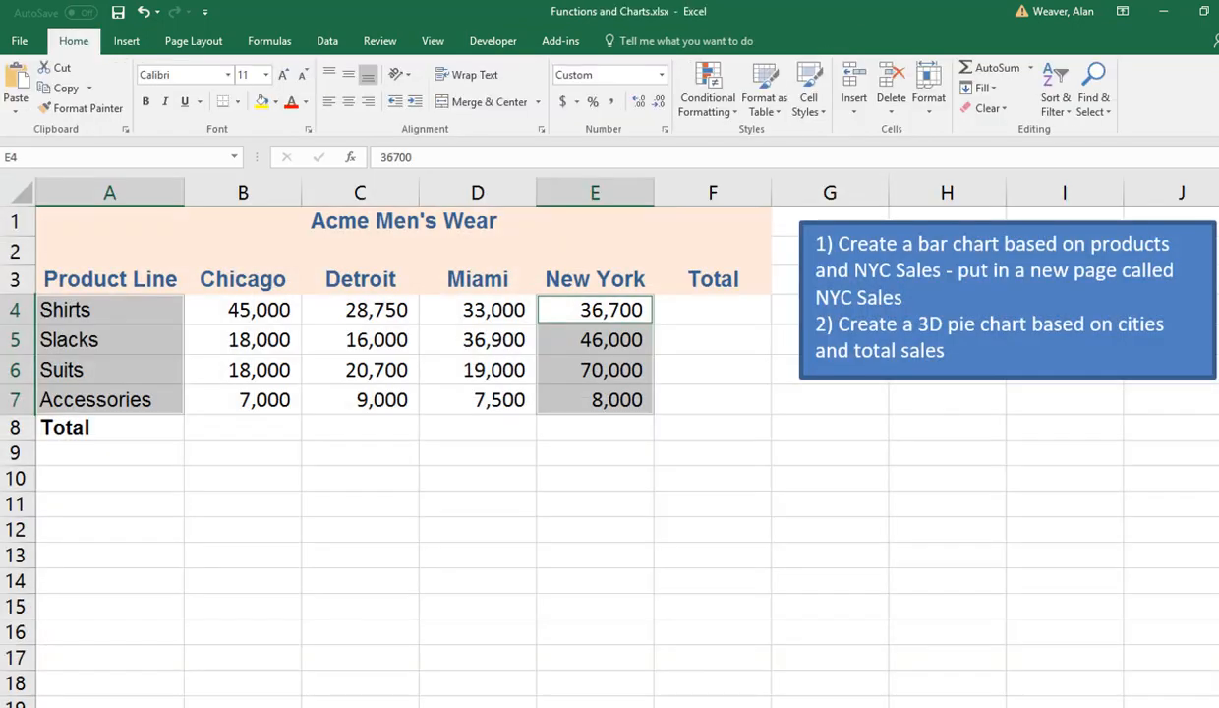
left_click(641, 603)
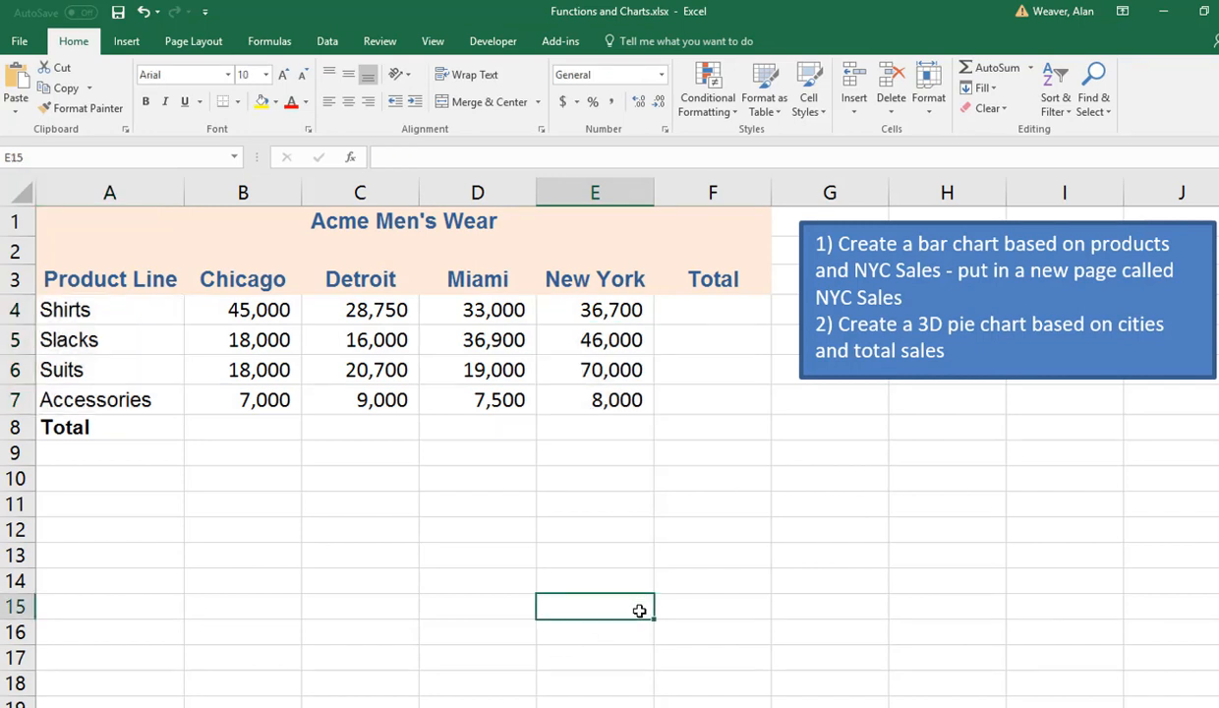
left_click_drag(236, 277, 590, 278)
left_click(238, 428)
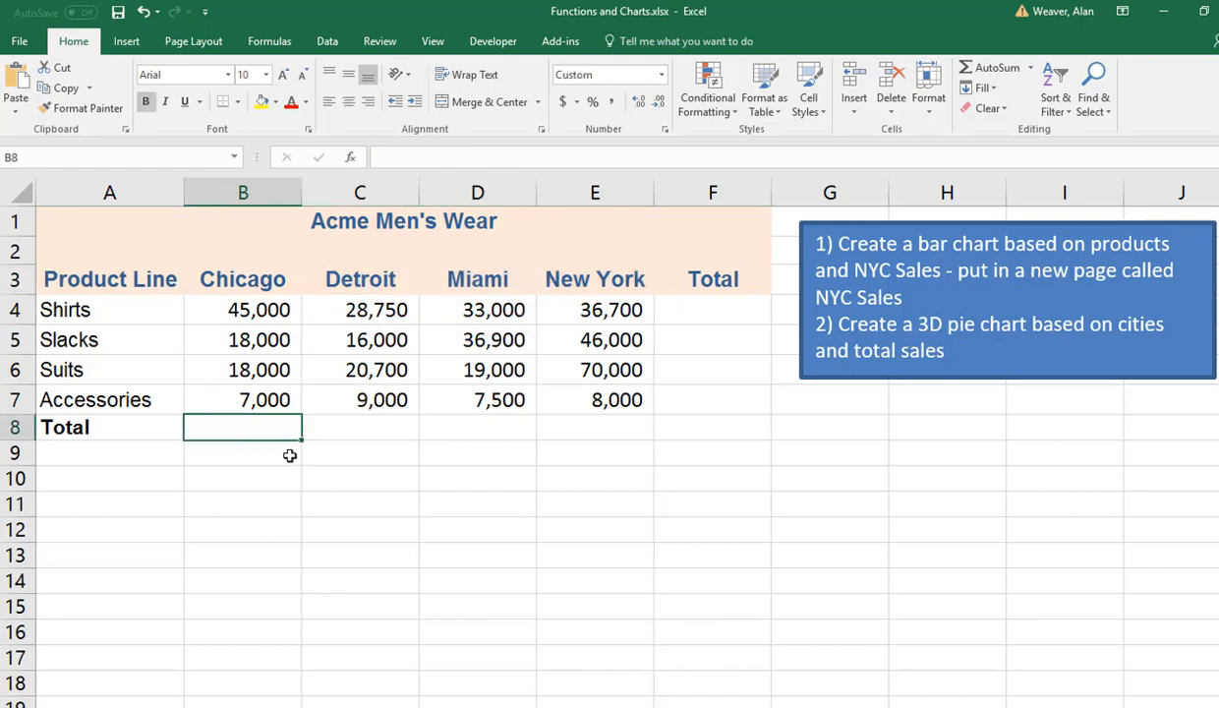
left_click_drag(233, 429, 557, 425)
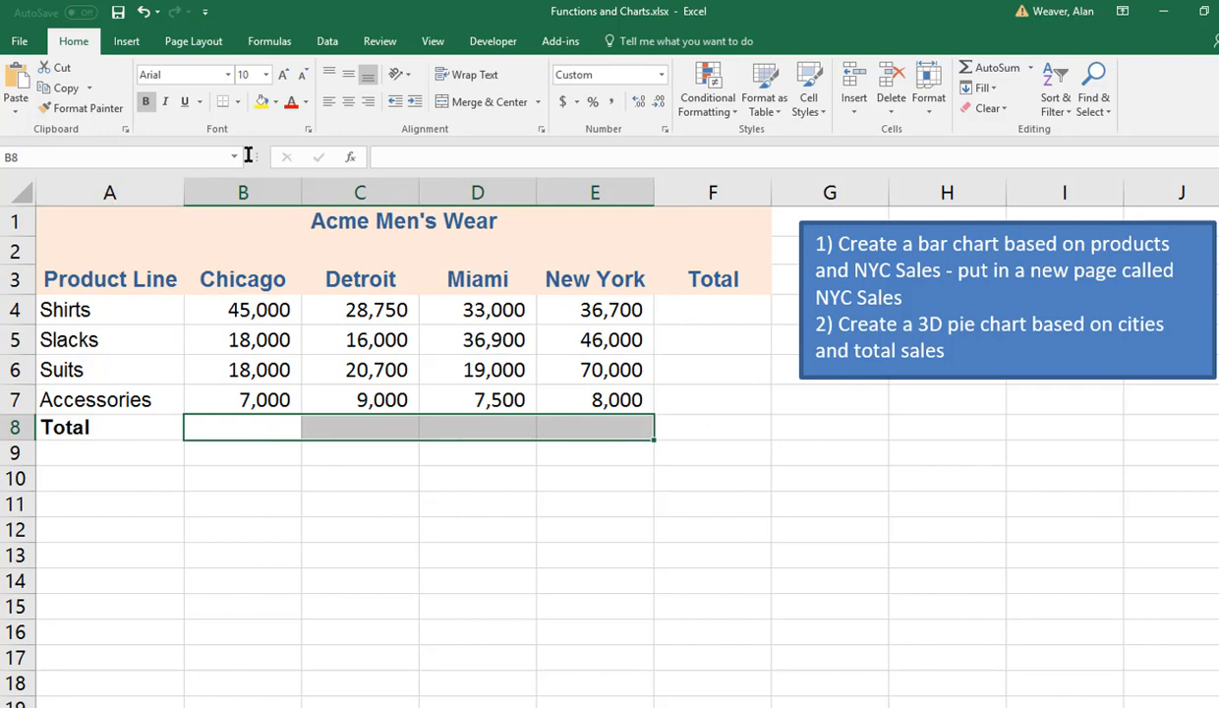
left_click(988, 69)
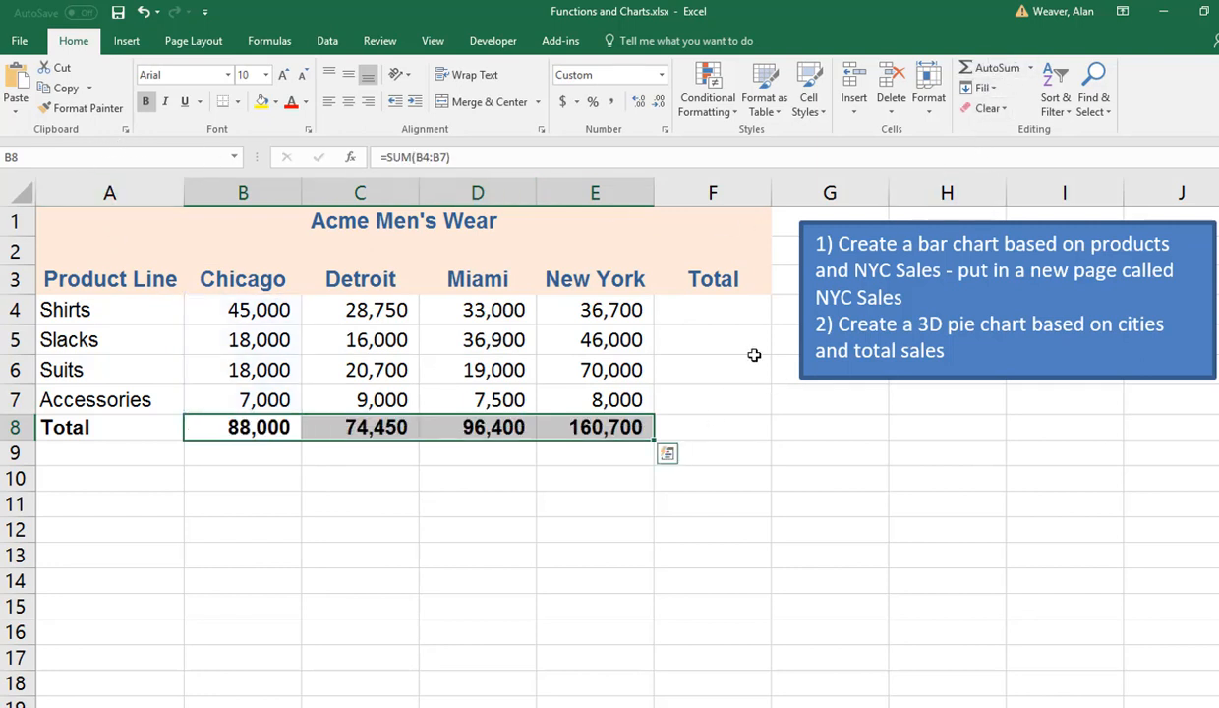
Add AutoSum totals for every product line and the Total row in F4:F8.
left_click(702, 305)
left_click_drag(701, 305, 700, 418)
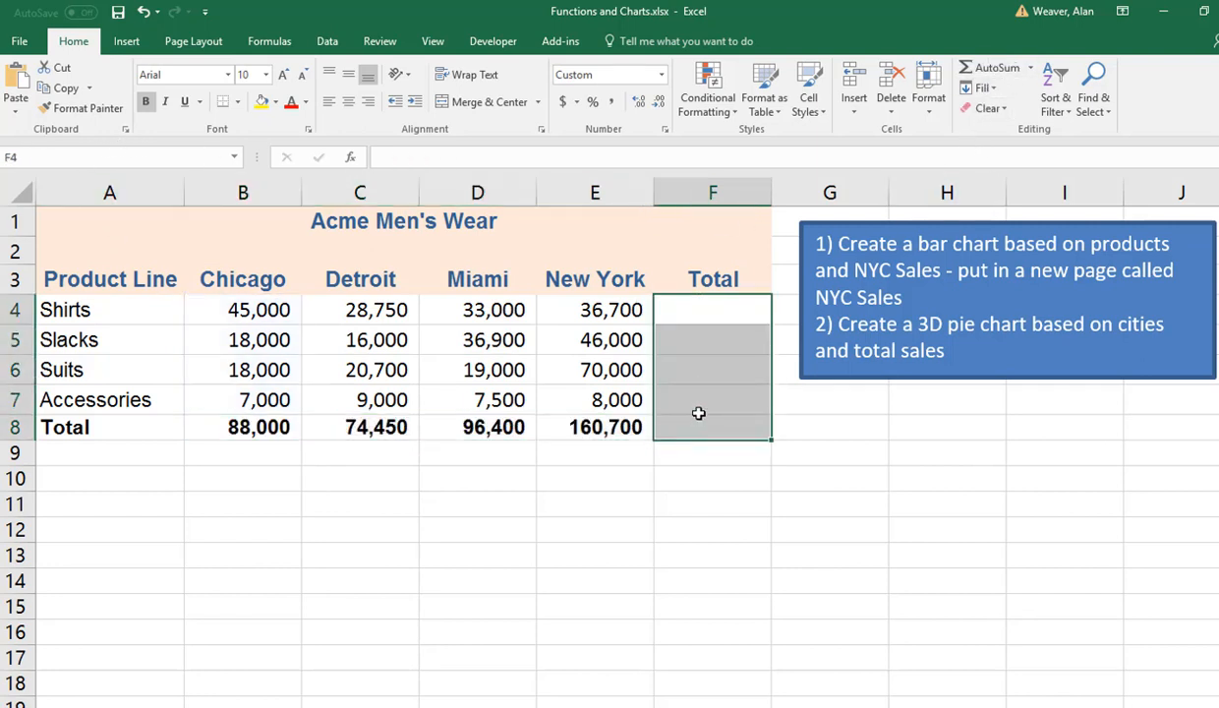
left_click(989, 69)
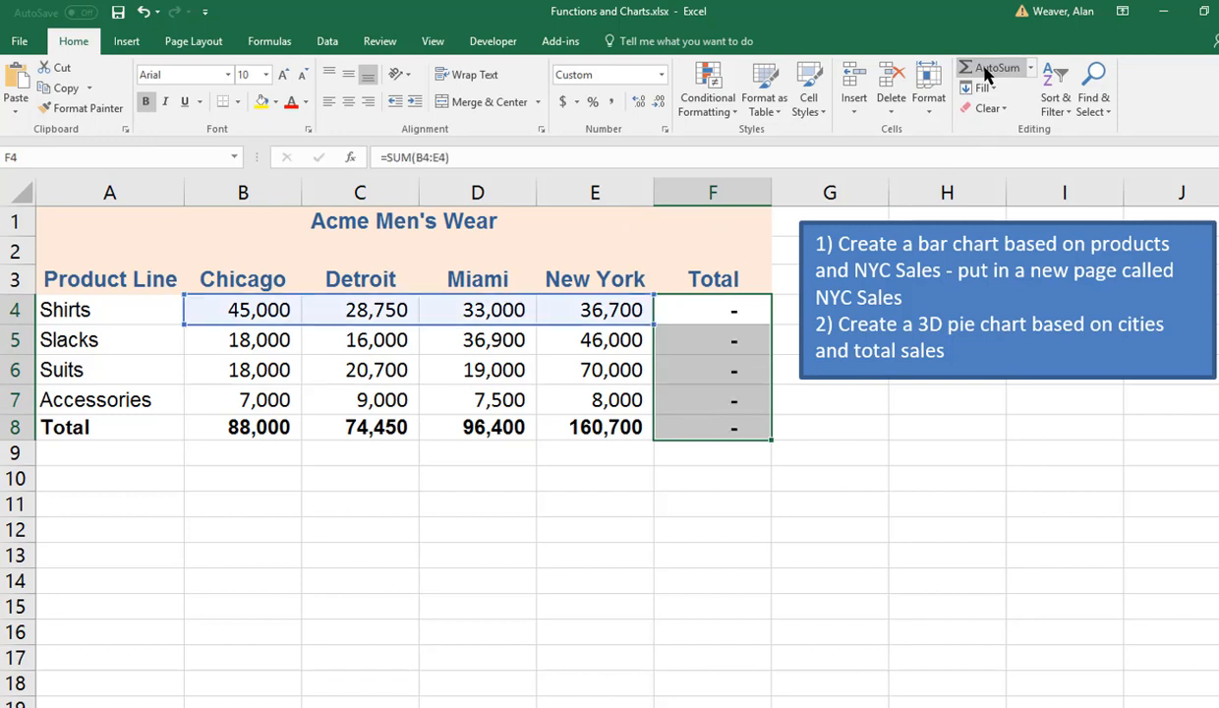
left_click(943, 611)
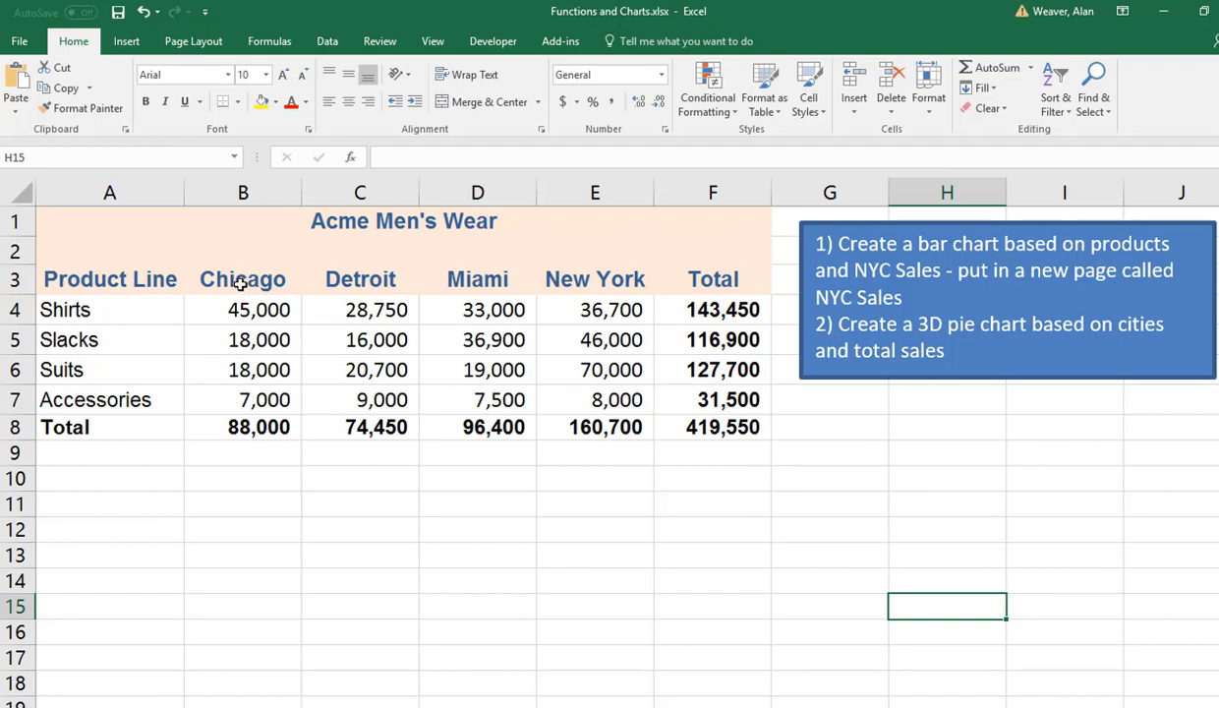
Insert a 3-D pie chart from the city names in B3:E3 and their totals in B8:E8.
left_click_drag(240, 283, 556, 280)
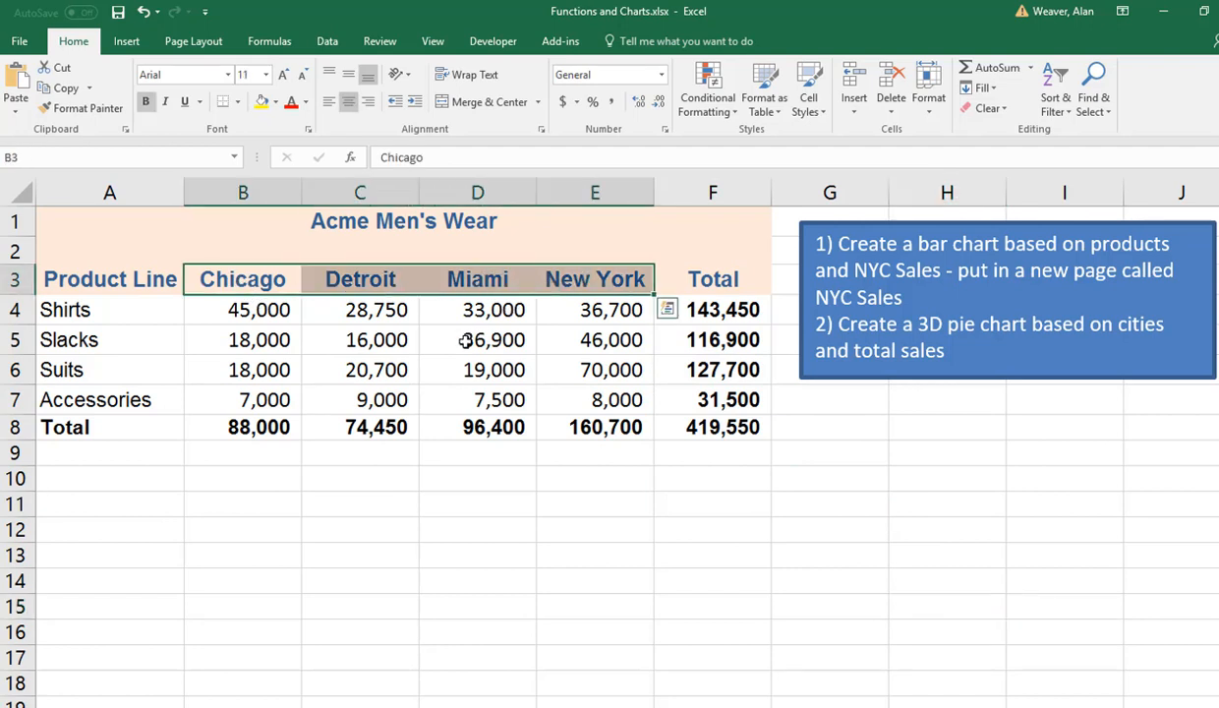
left_click_drag(239, 428, 553, 436)
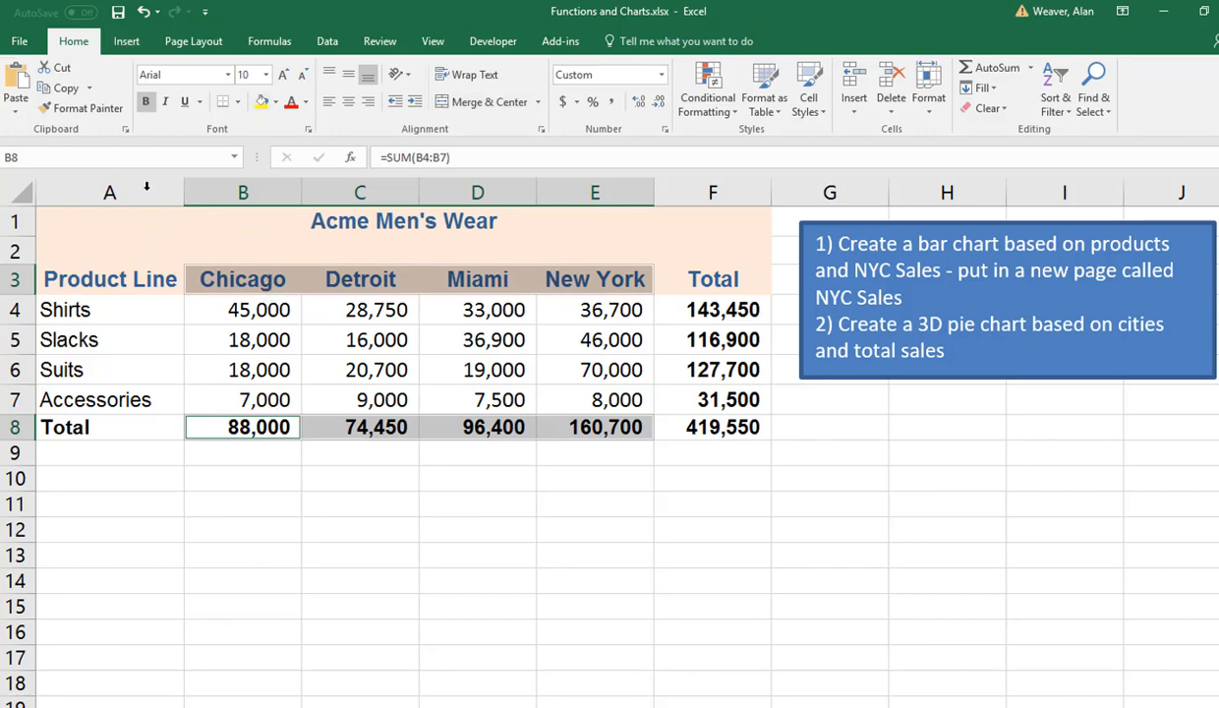
left_click(127, 42)
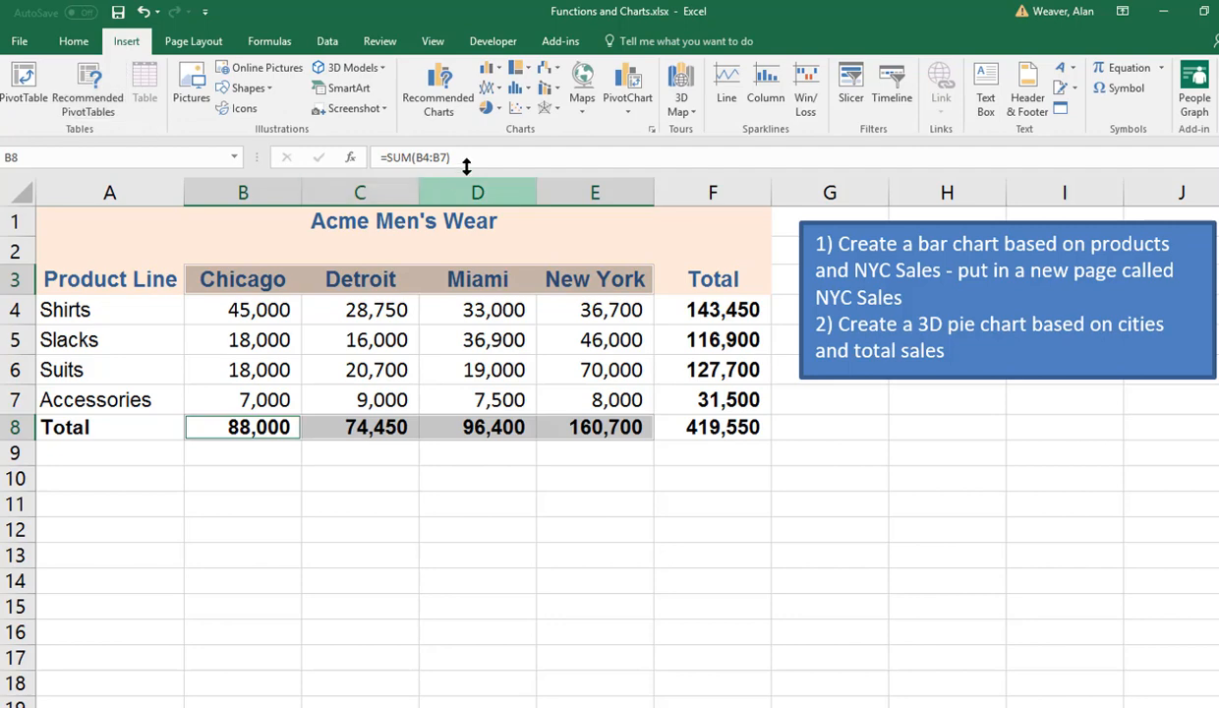
left_click(486, 108)
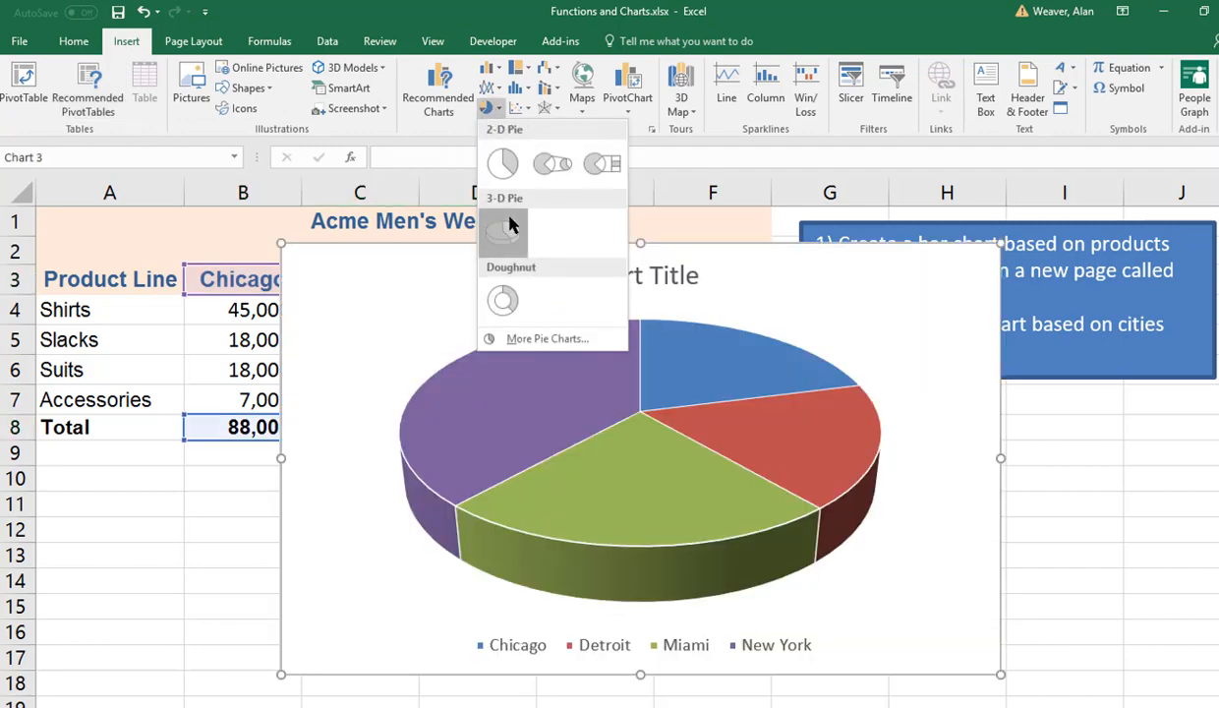
left_click(504, 229)
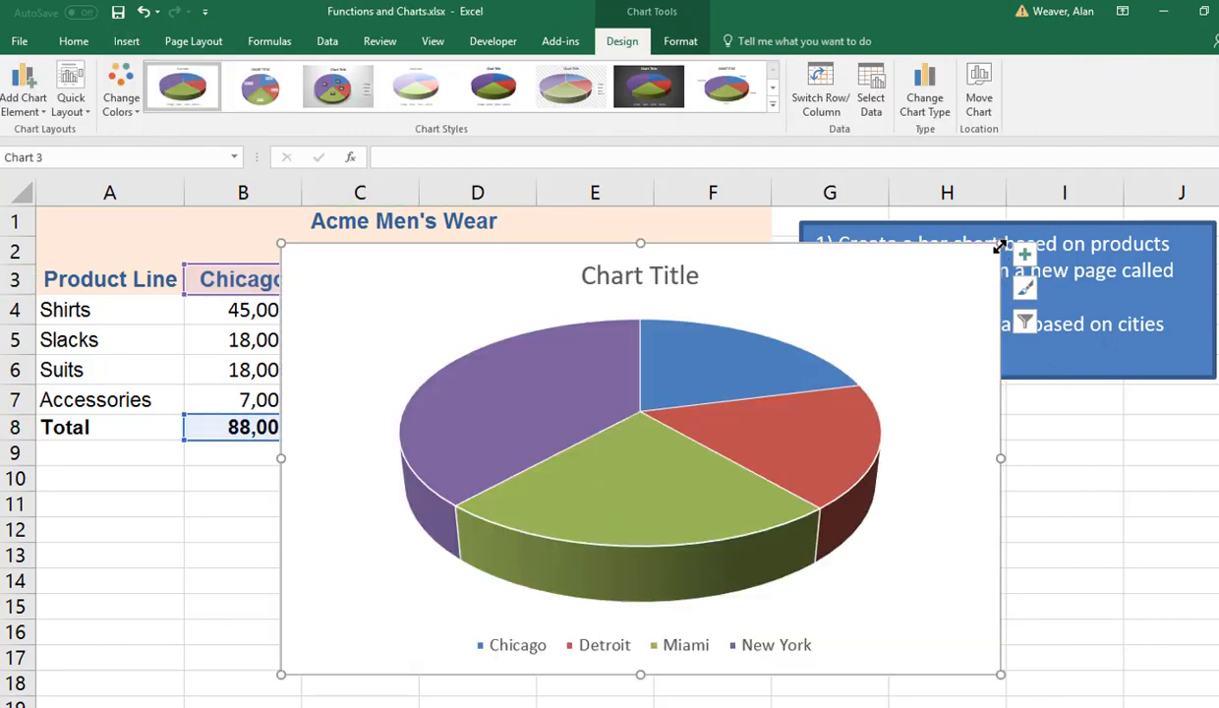
Shrink the pie chart and place it directly below the sales table, spanning about rows 10 to 21.
left_click_drag(1000, 245, 928, 368)
left_click_drag(879, 452, 646, 506)
scroll(964, 558, "down", 1)
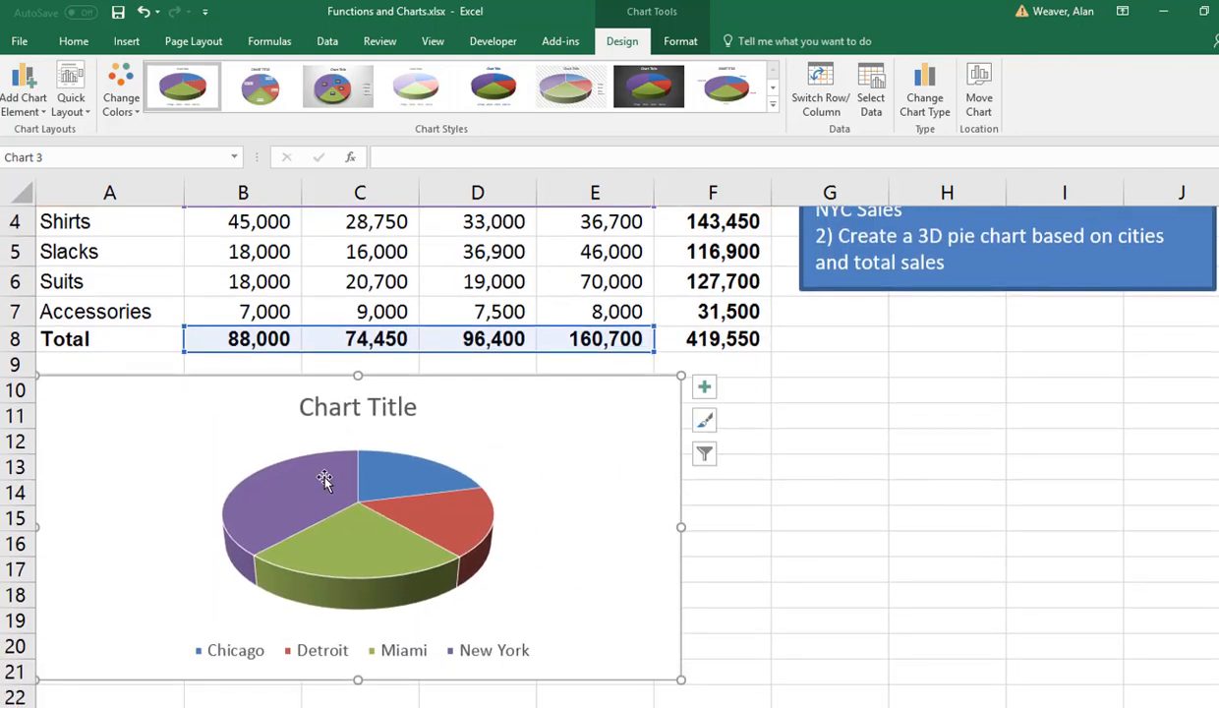
Replace the pie chart's placeholder title with "Sales by City".
left_click(362, 406)
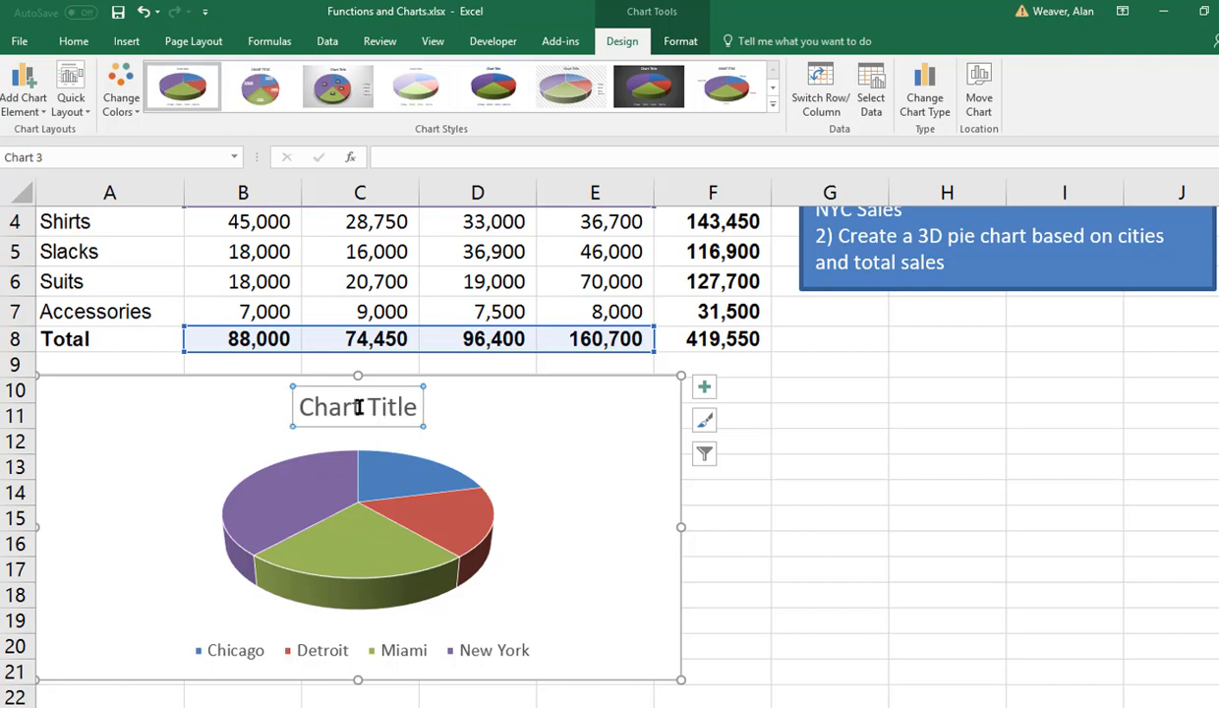
left_click(391, 157)
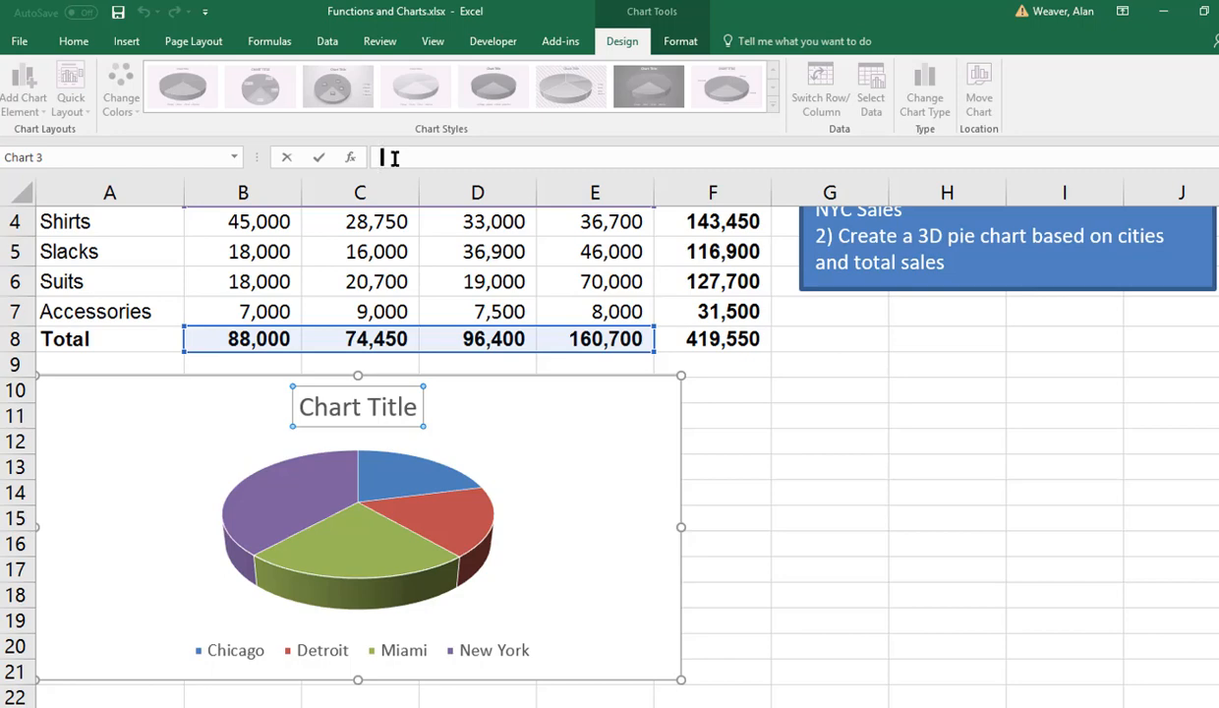
type("Sales by City")
key("Return")
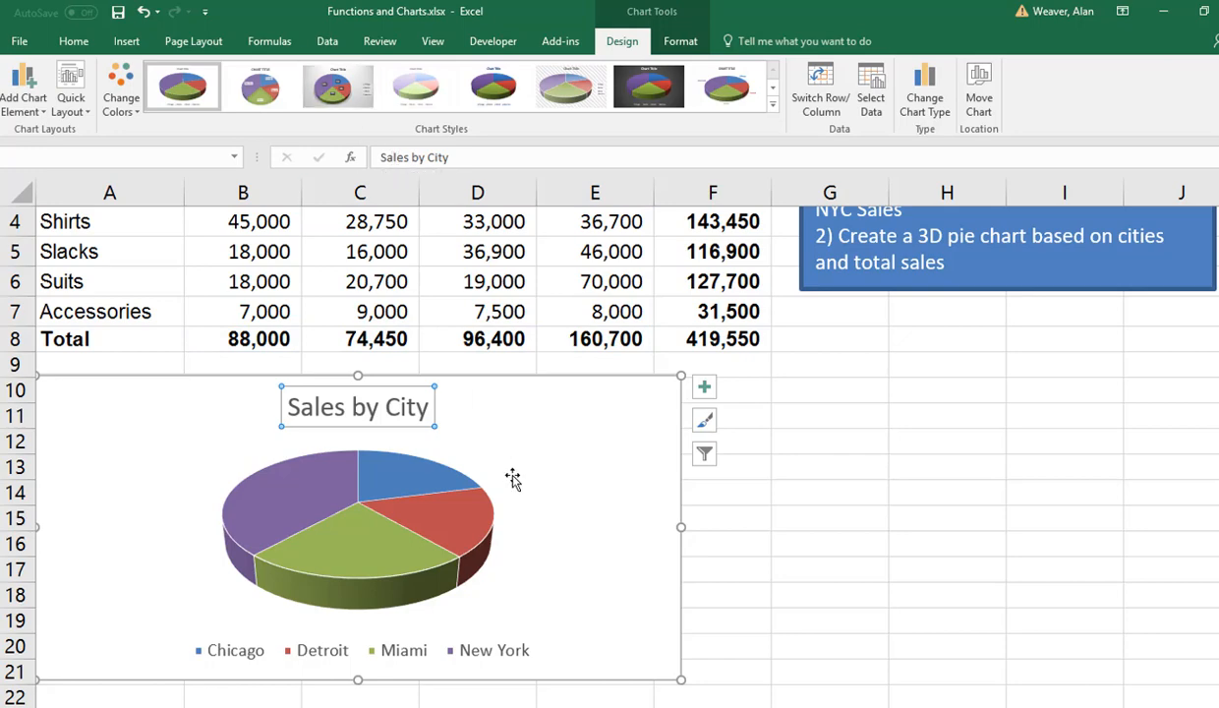
Give the pie chart the gray gradient style with dark percentage labels and recolor it with the monochromatic green palette.
left_click(617, 456)
left_click(571, 87)
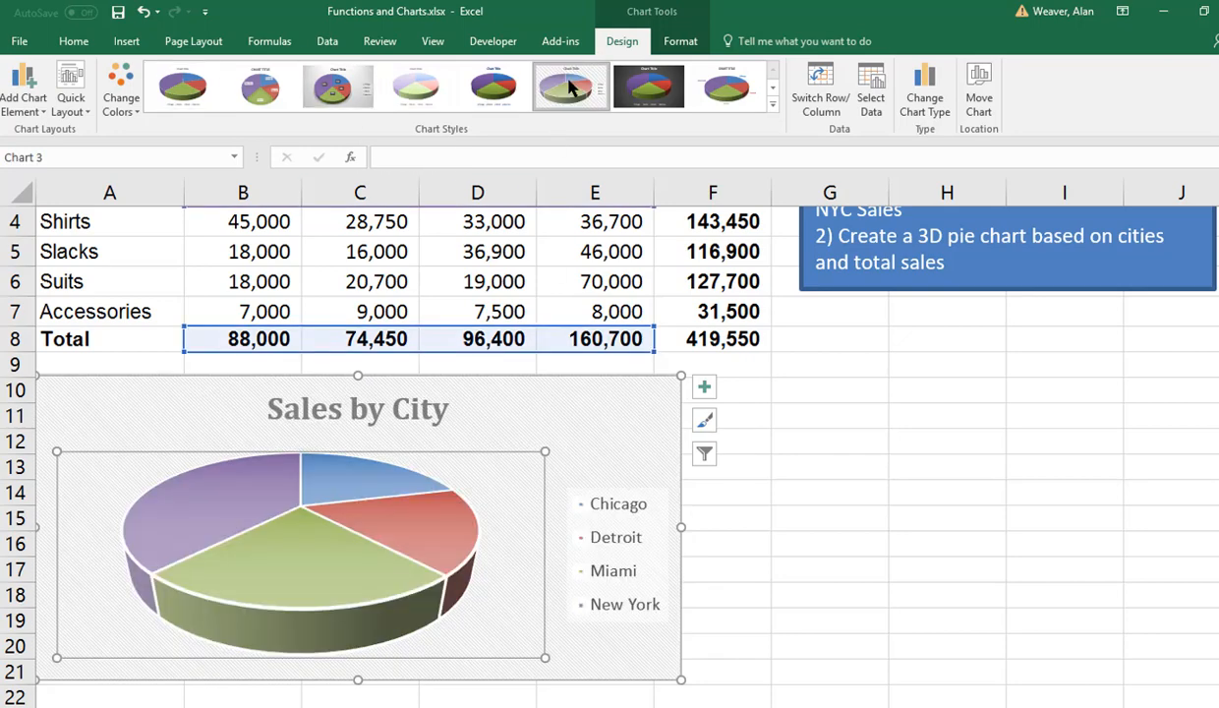
left_click(354, 102)
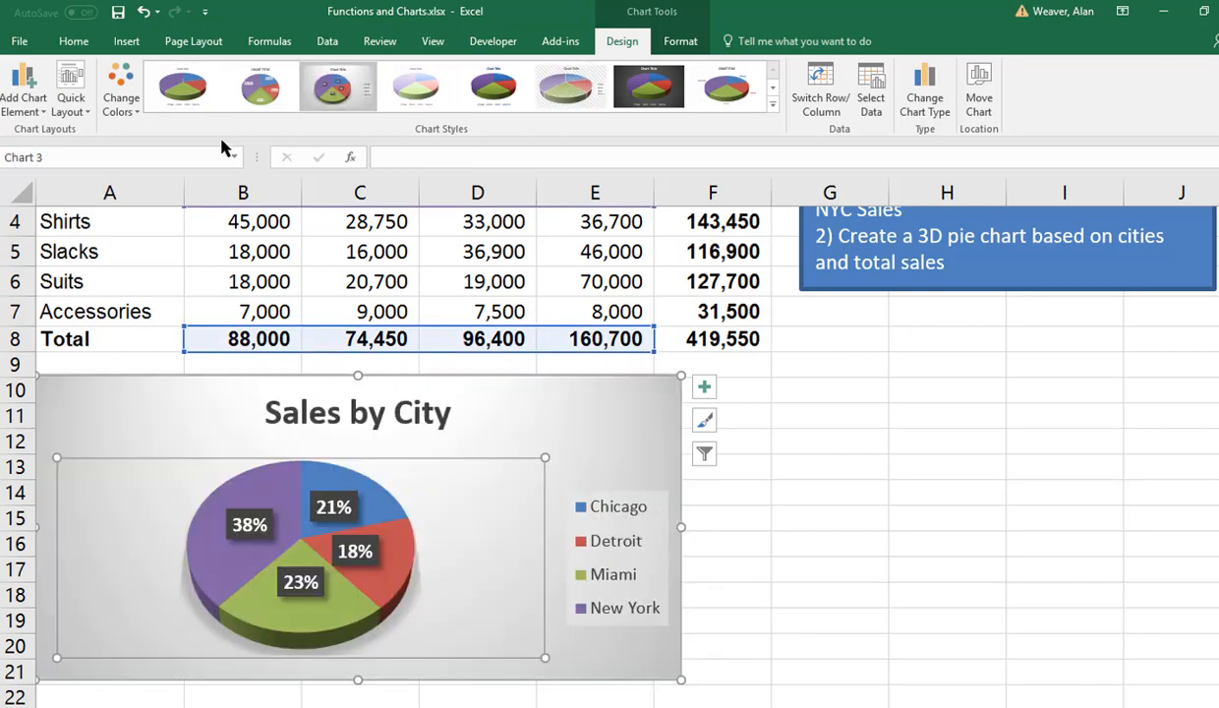
left_click(121, 98)
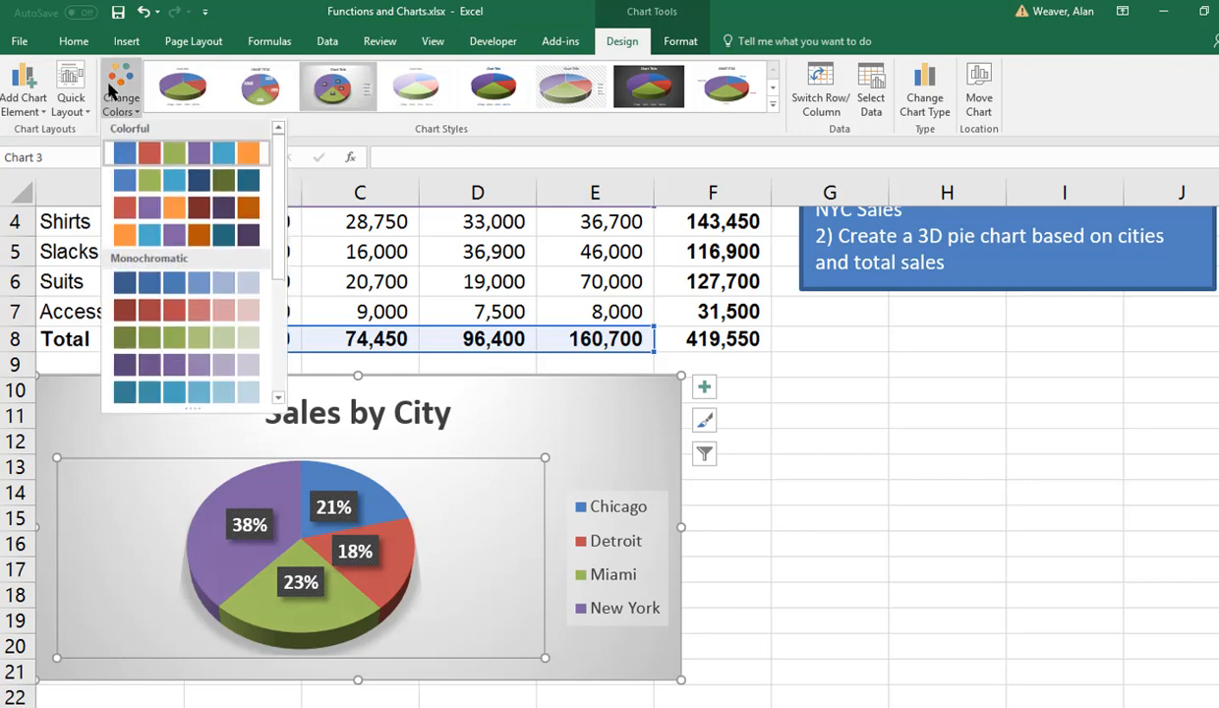
left_click(192, 207)
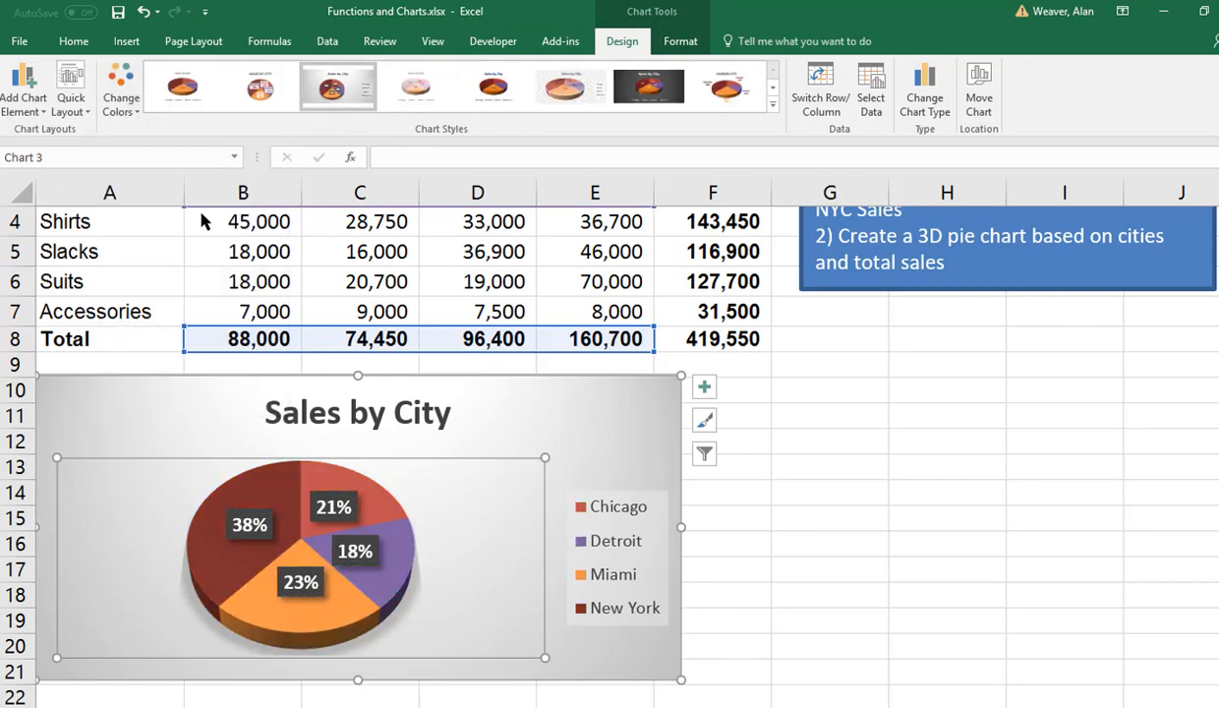
left_click(122, 102)
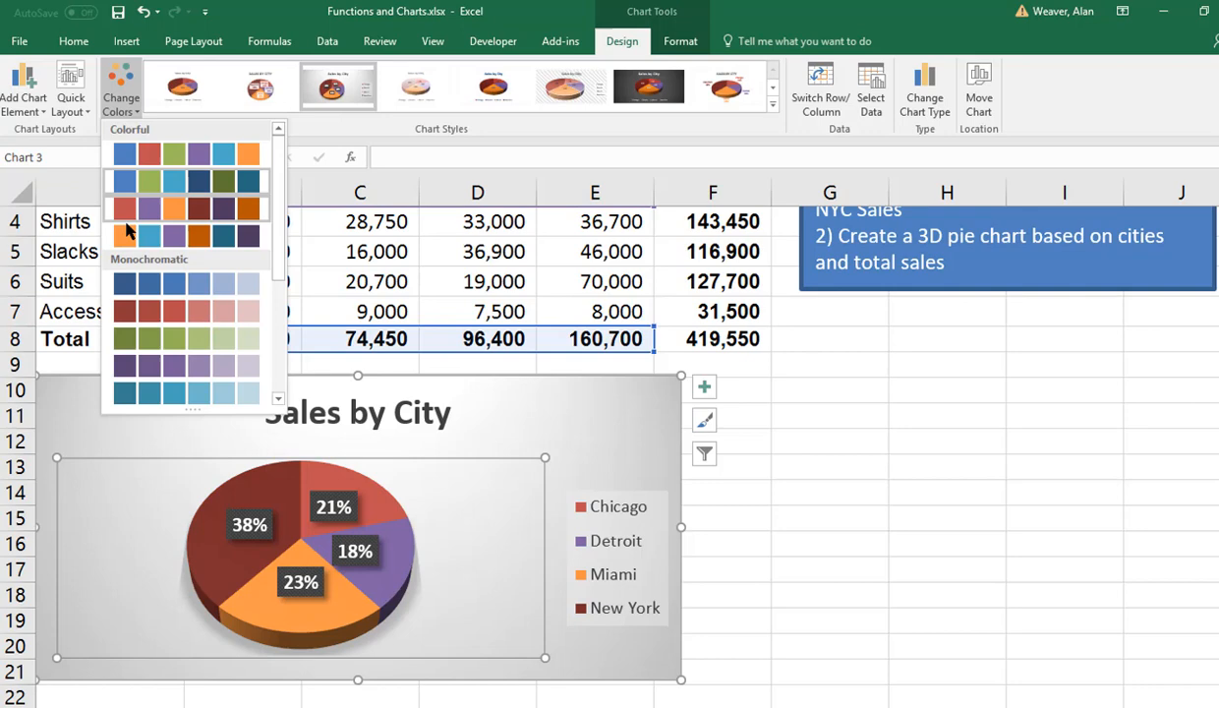
left_click(164, 349)
Apply the quick layout that labels each pie slice with its city name and sales value, without a title or legend.
left_click(70, 98)
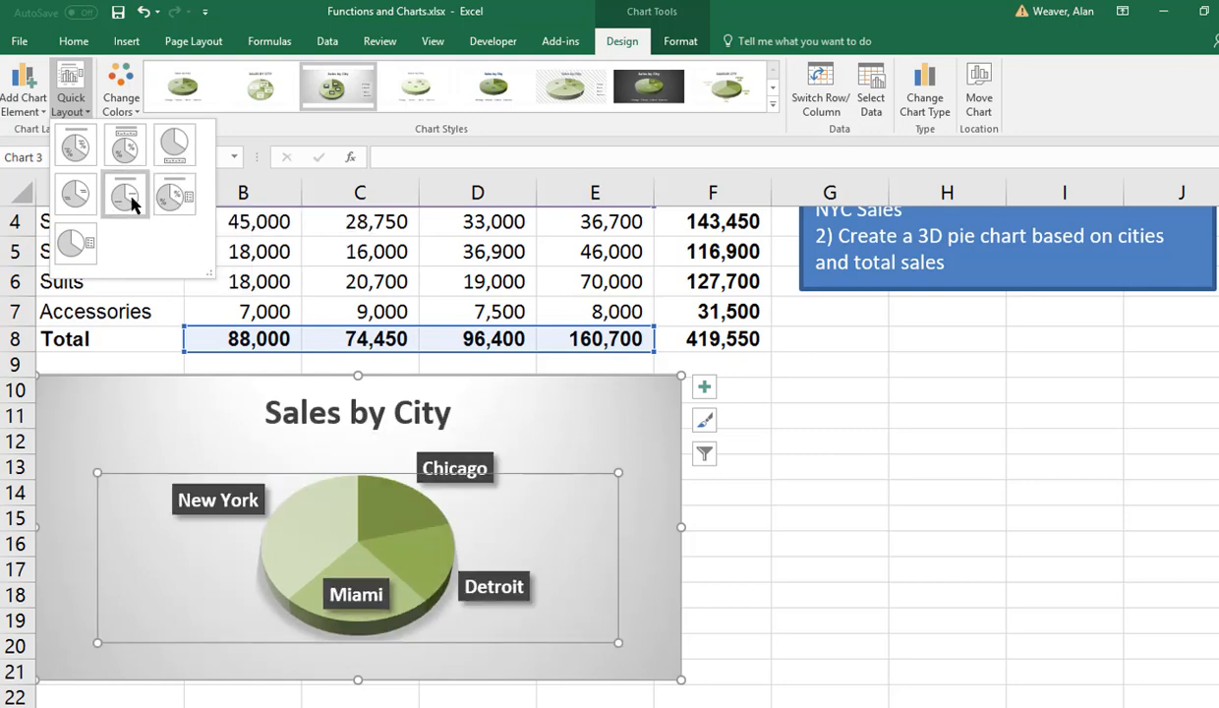
left_click(75, 193)
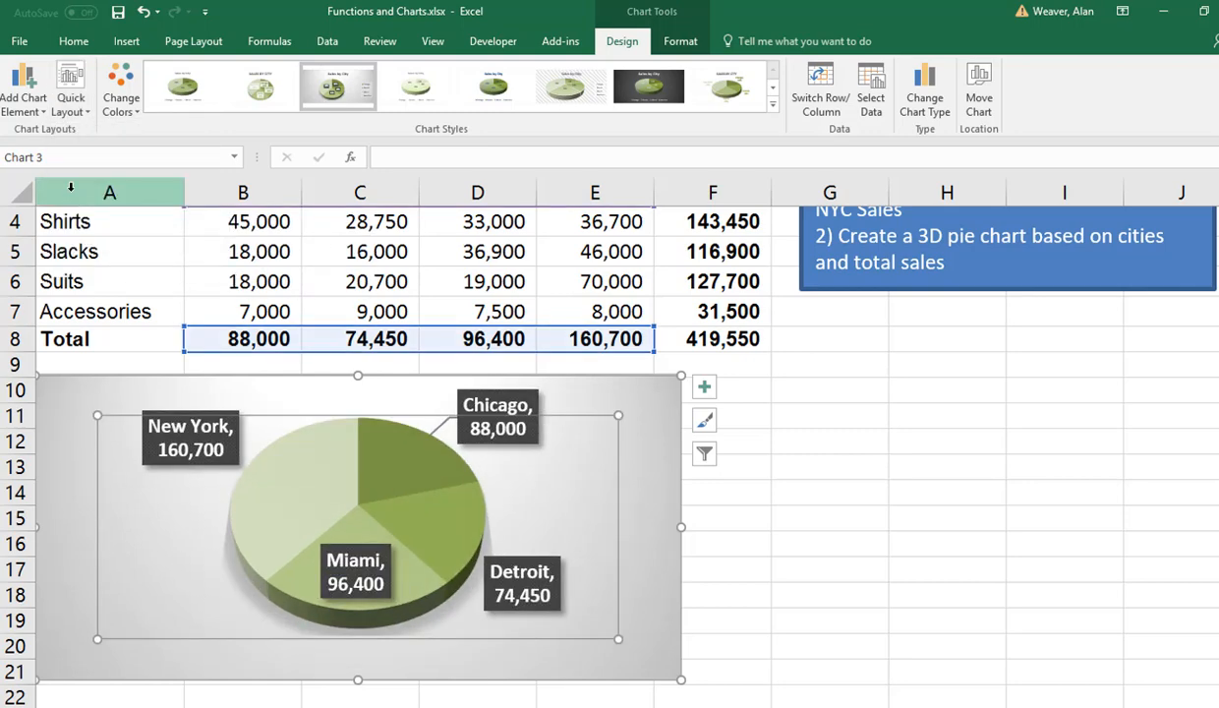
left_click(822, 560)
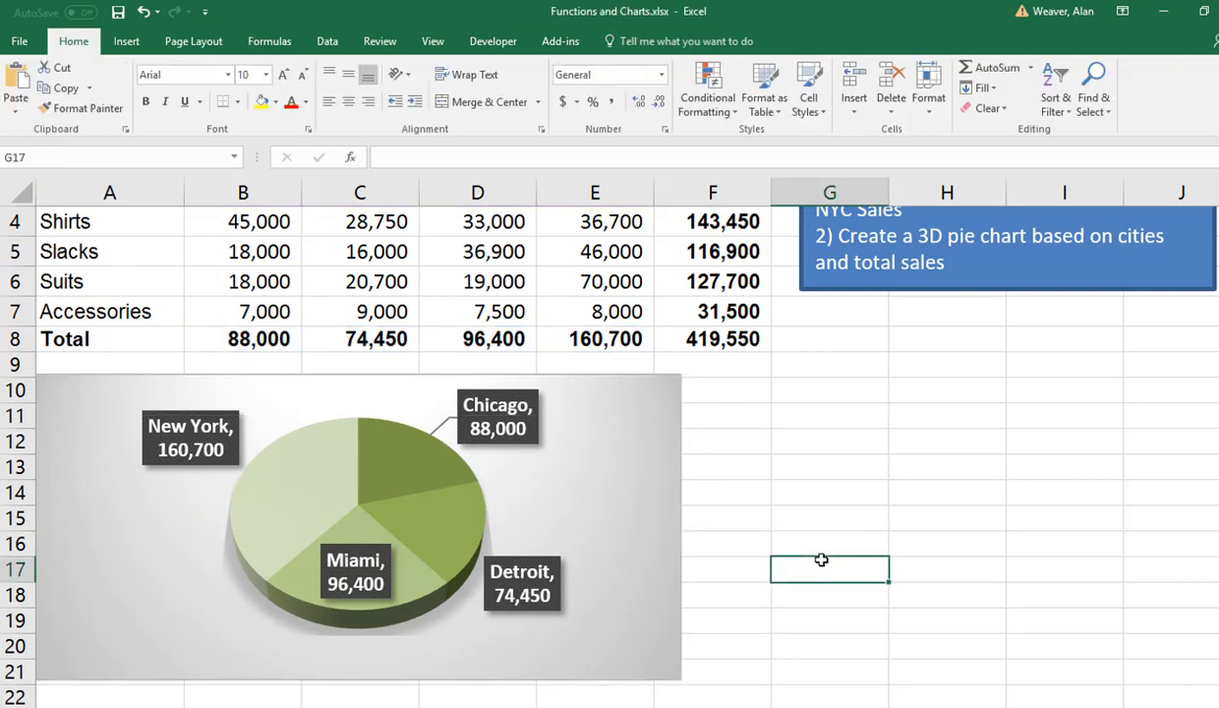
Add a chart title above the pie chart and set its text to "Sales by City".
left_click(646, 407)
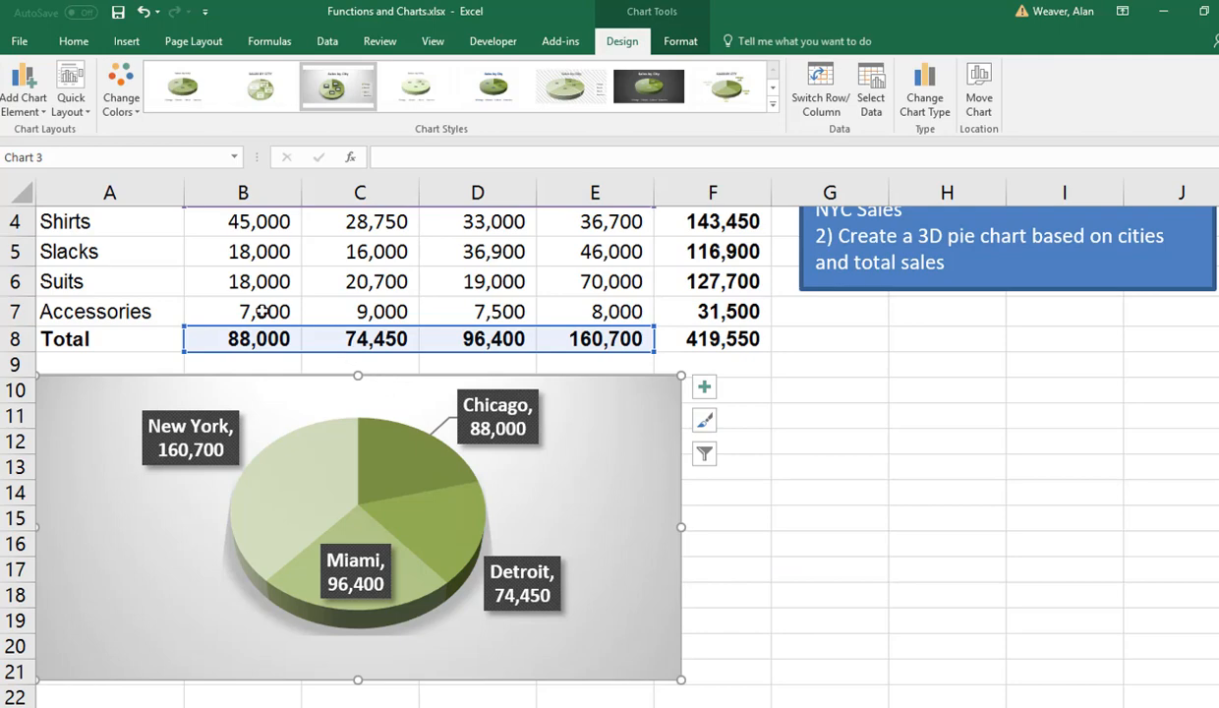
left_click(21, 108)
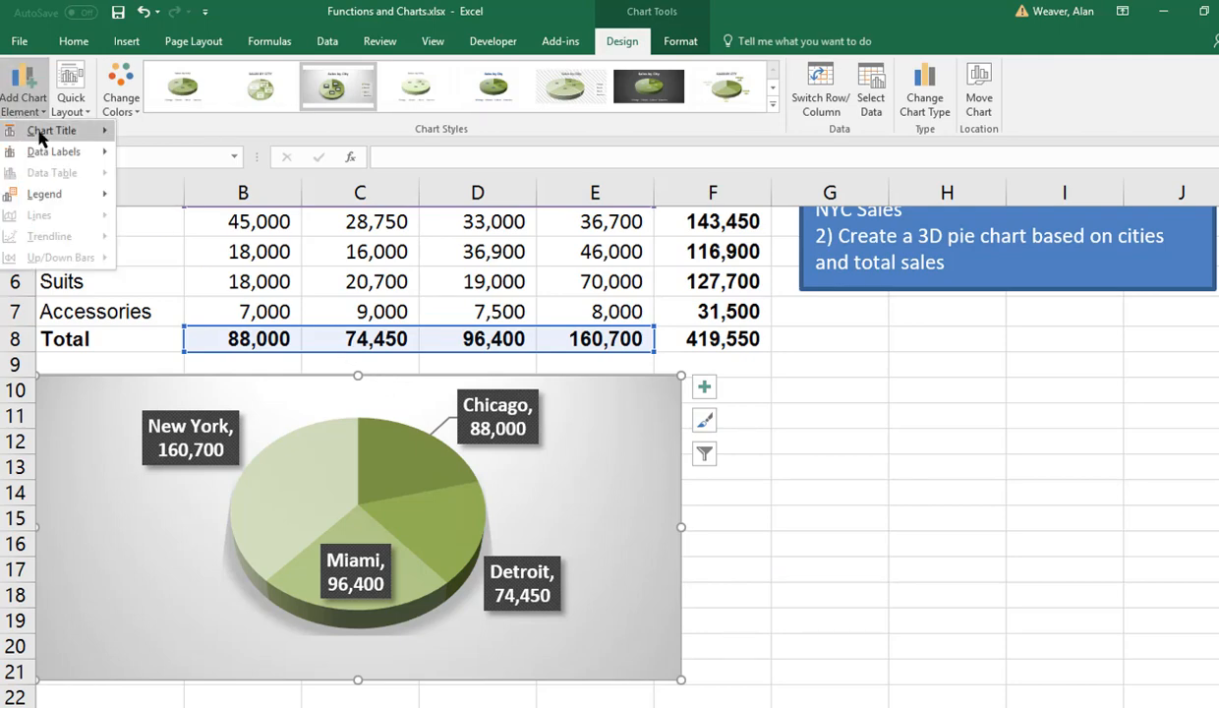
mouse_move(51, 132)
left_click(206, 180)
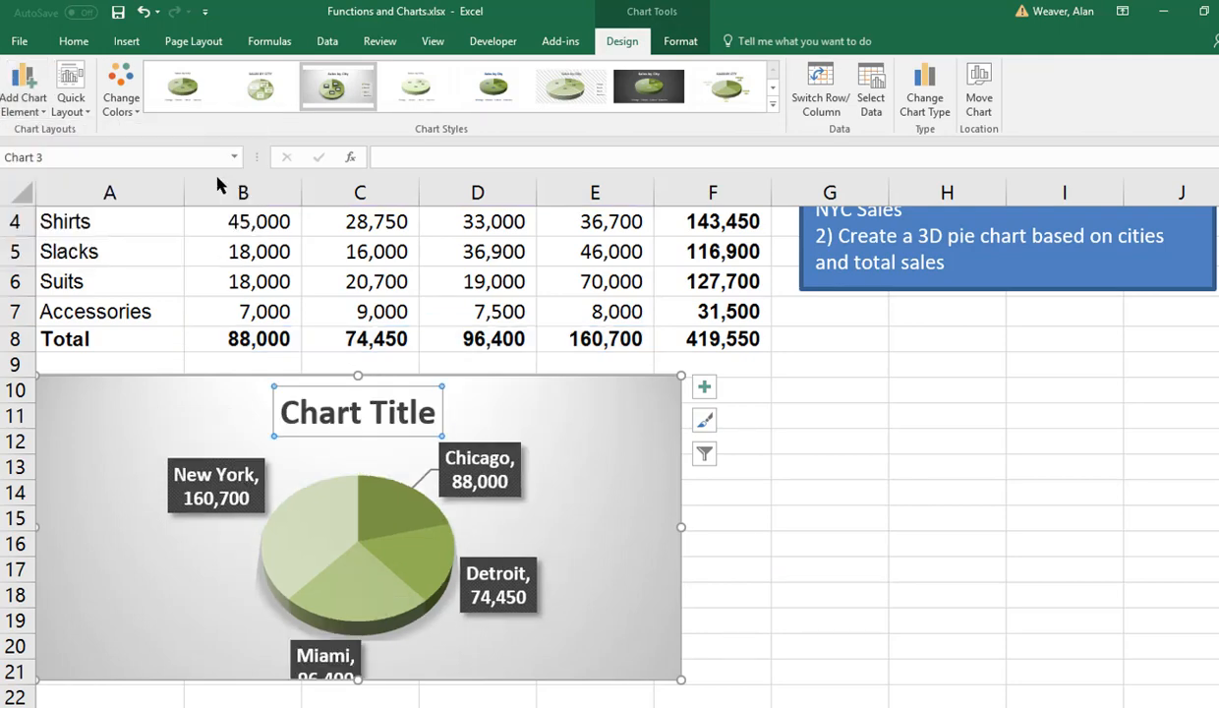
left_click(403, 157)
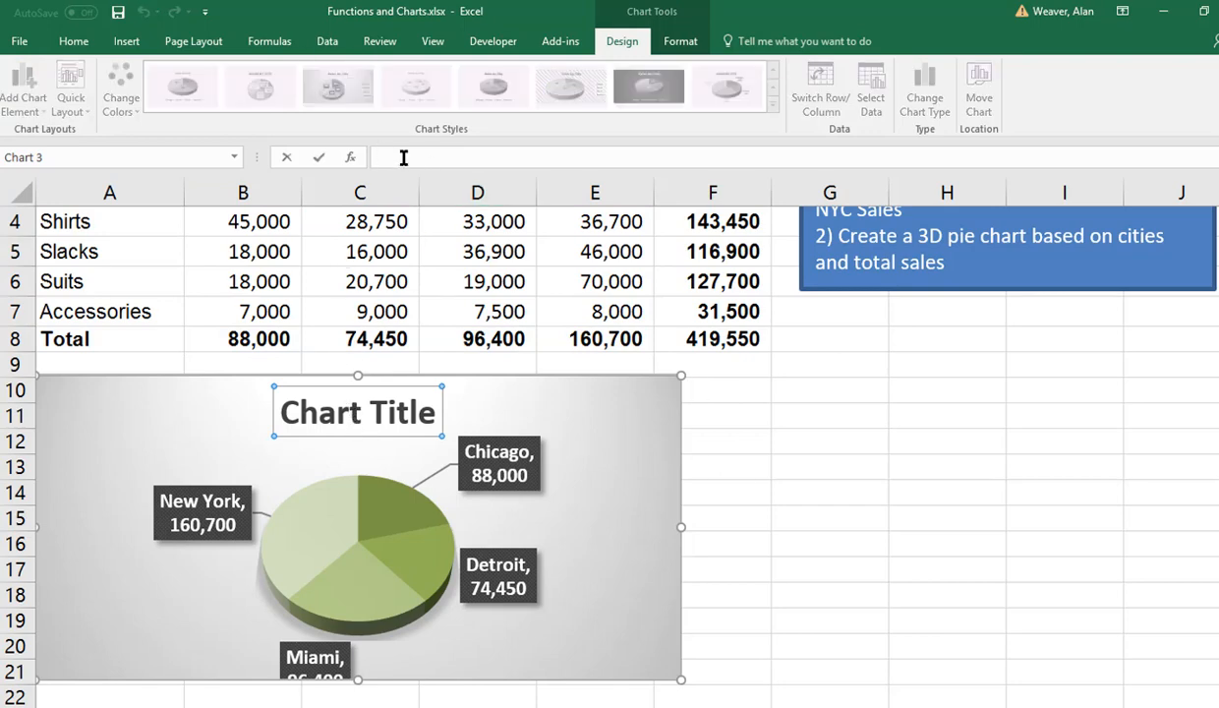
type("Sales by City")
key("Return")
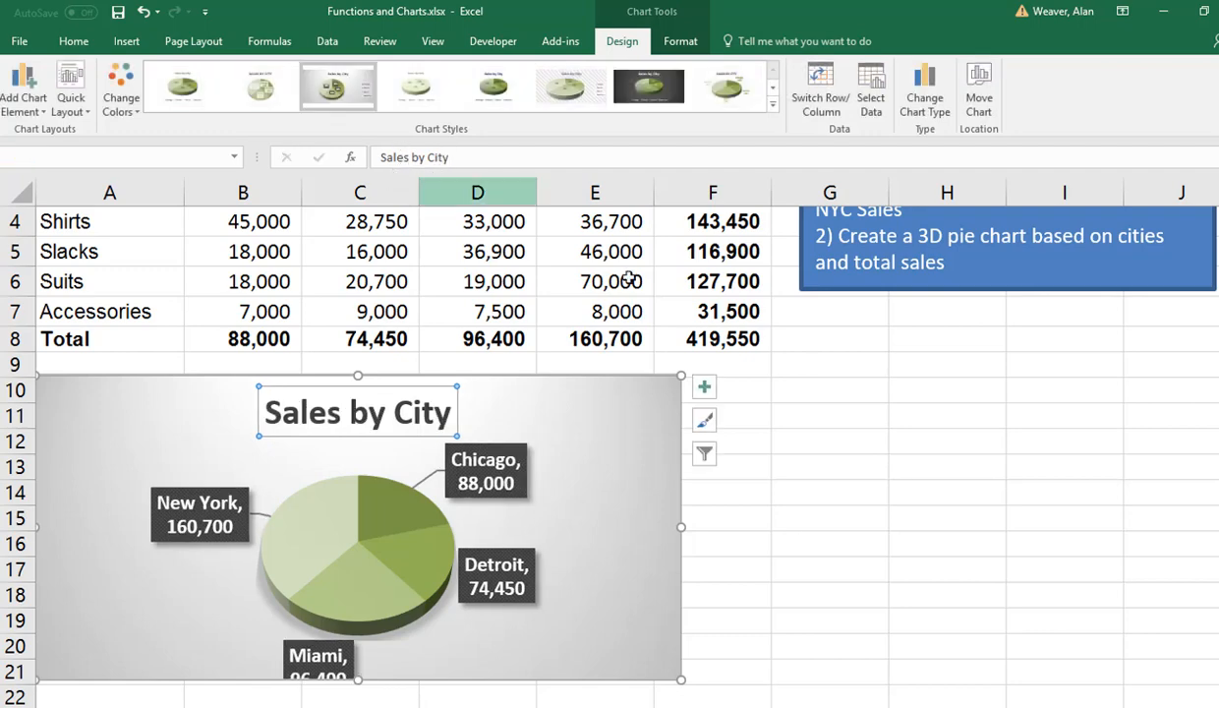
Enlarge the Sales by City pie chart so it extends down through row 24 and across most of column F.
scroll(797, 311, "down", 1)
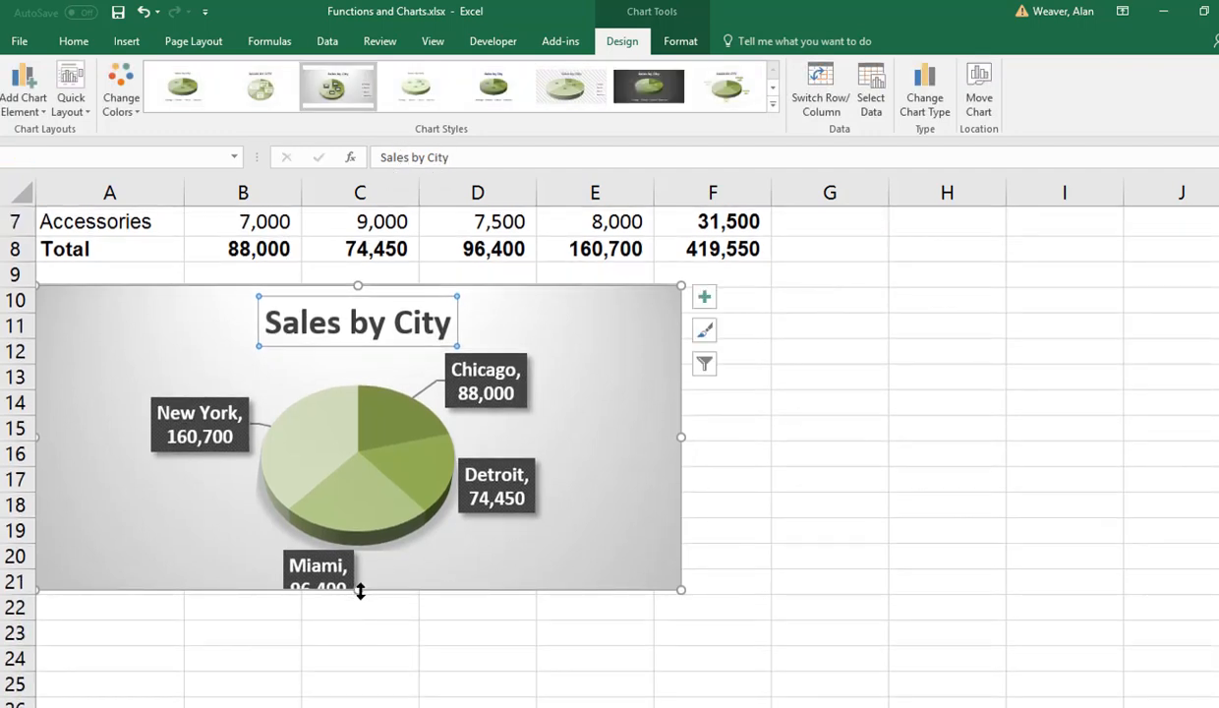
left_click_drag(360, 590, 358, 663)
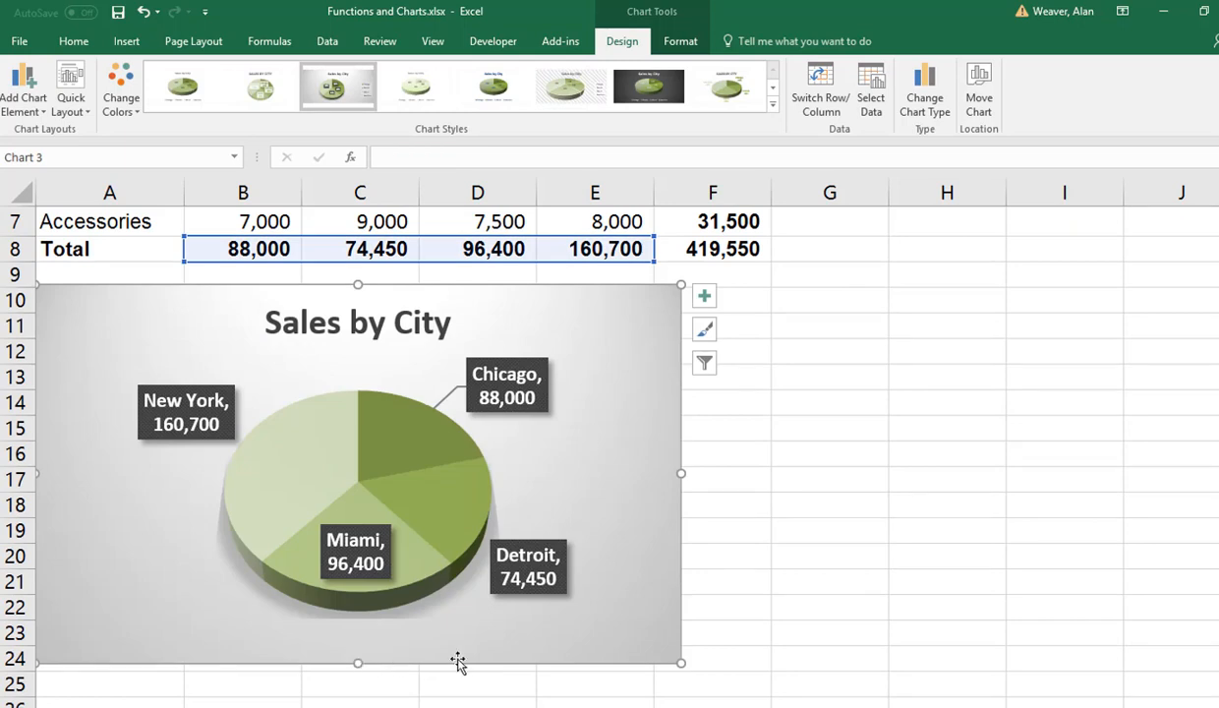
left_click_drag(682, 663, 752, 664)
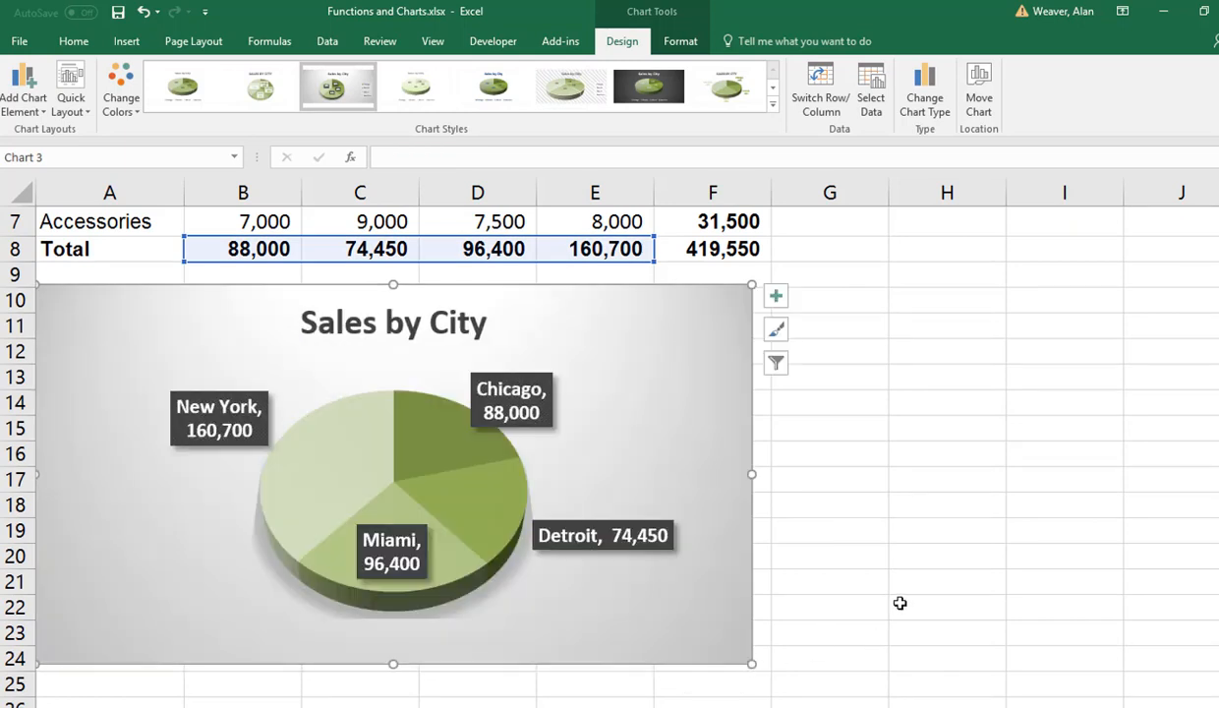
Preview the printout of the selected pie chart on its own and return to the worksheet.
scroll(876, 566, "up", 2)
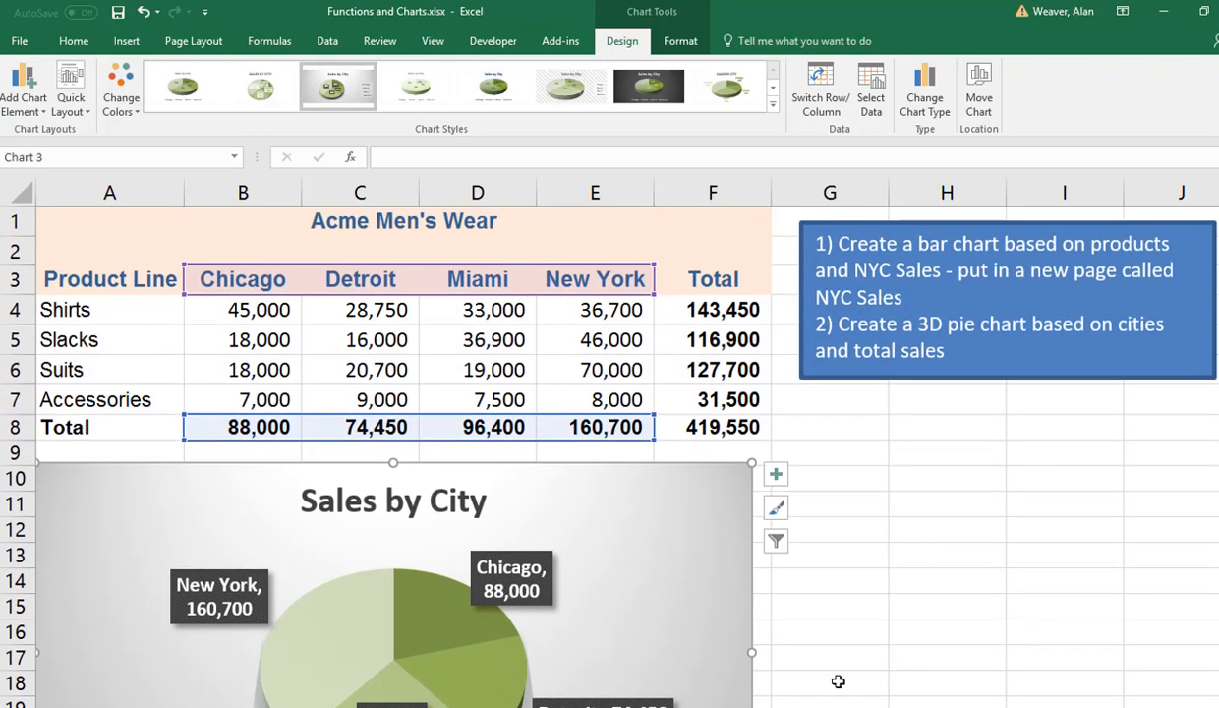
key("ctrl+p")
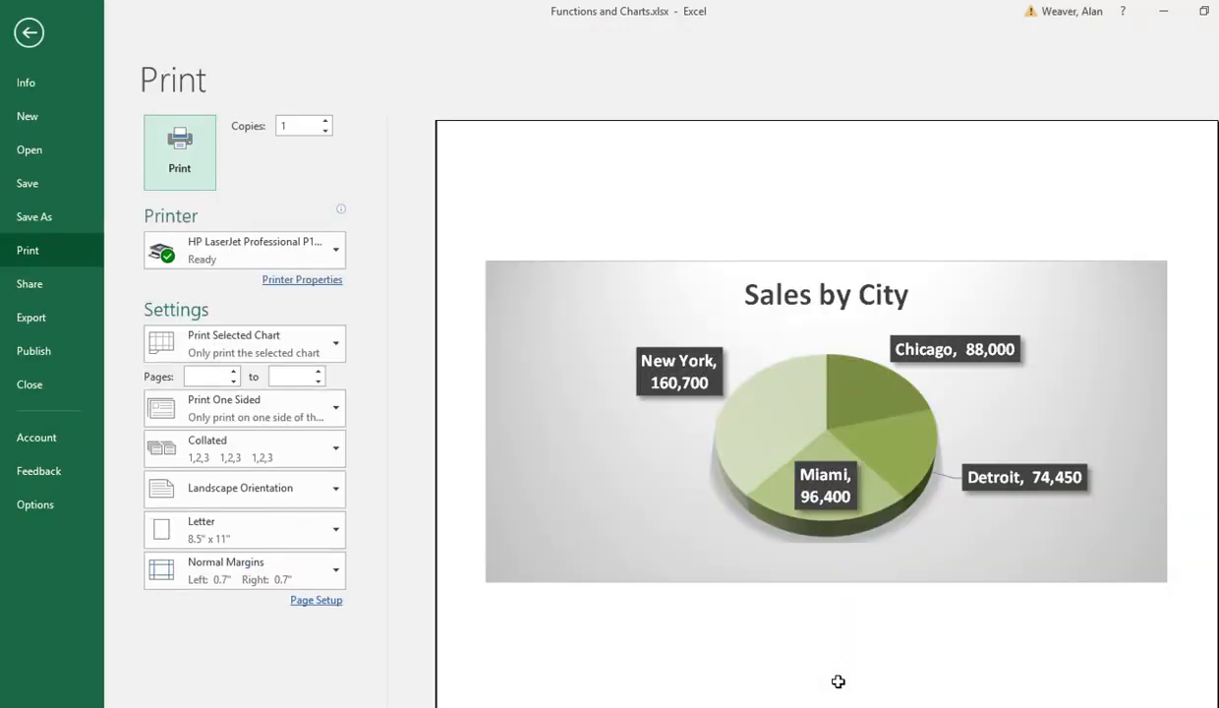
key("Escape")
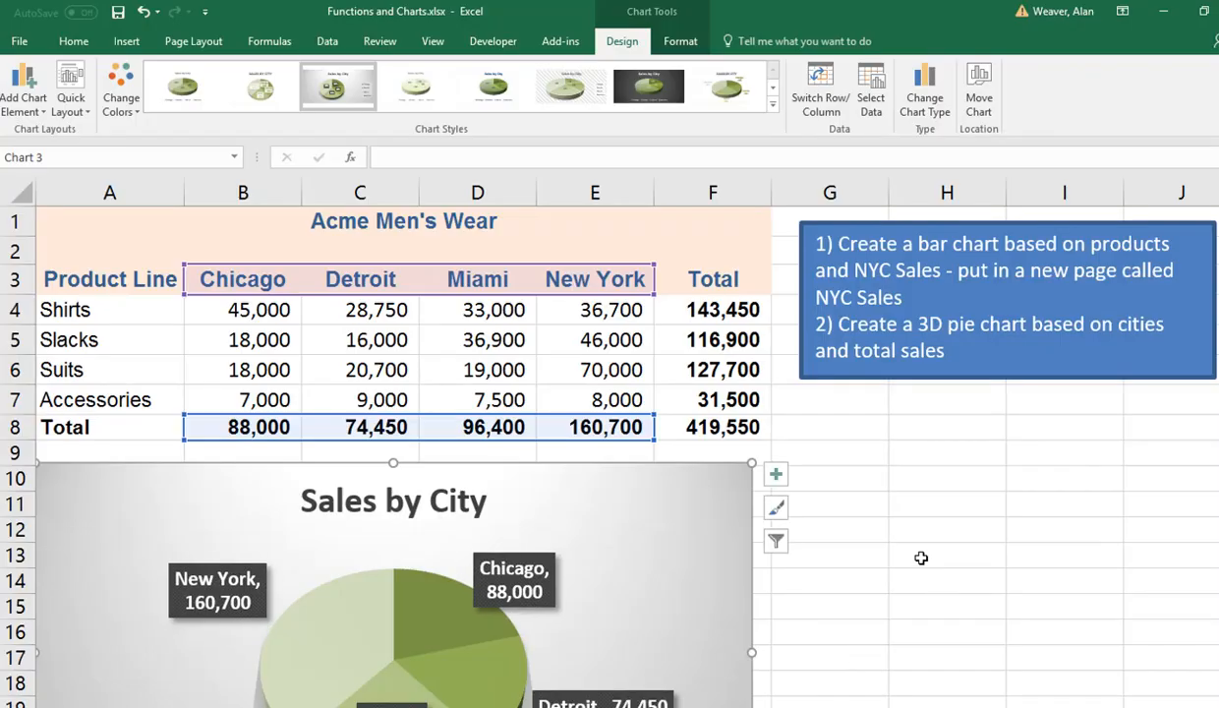
With the chart deselected, set the worksheet's printout to landscape, fitted to 1 page wide by 1 tall.
left_click(921, 557)
key("ctrl+p")
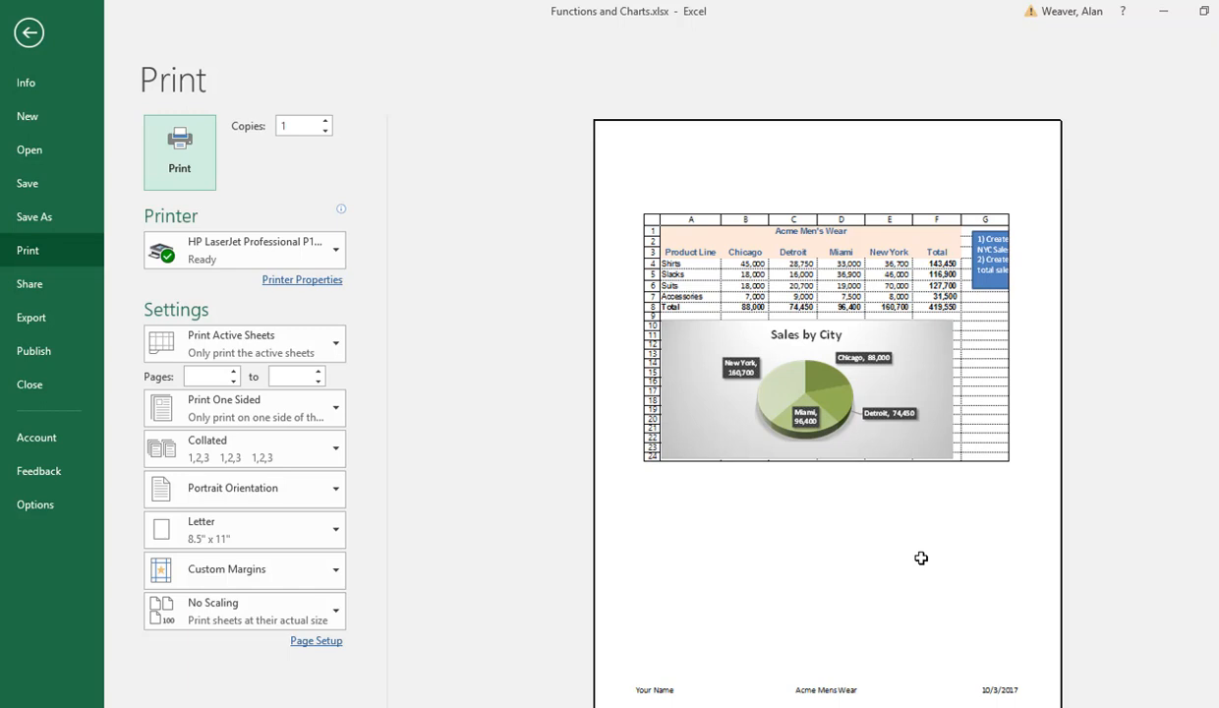
left_click(311, 643)
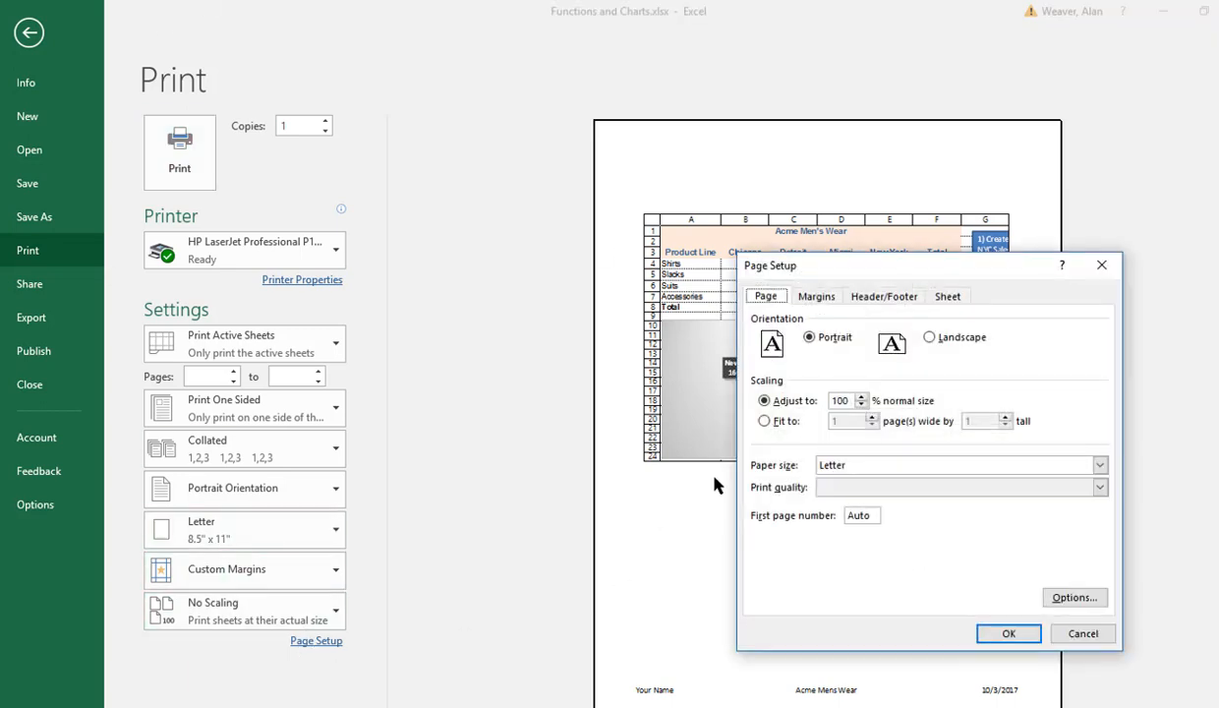
left_click(767, 420)
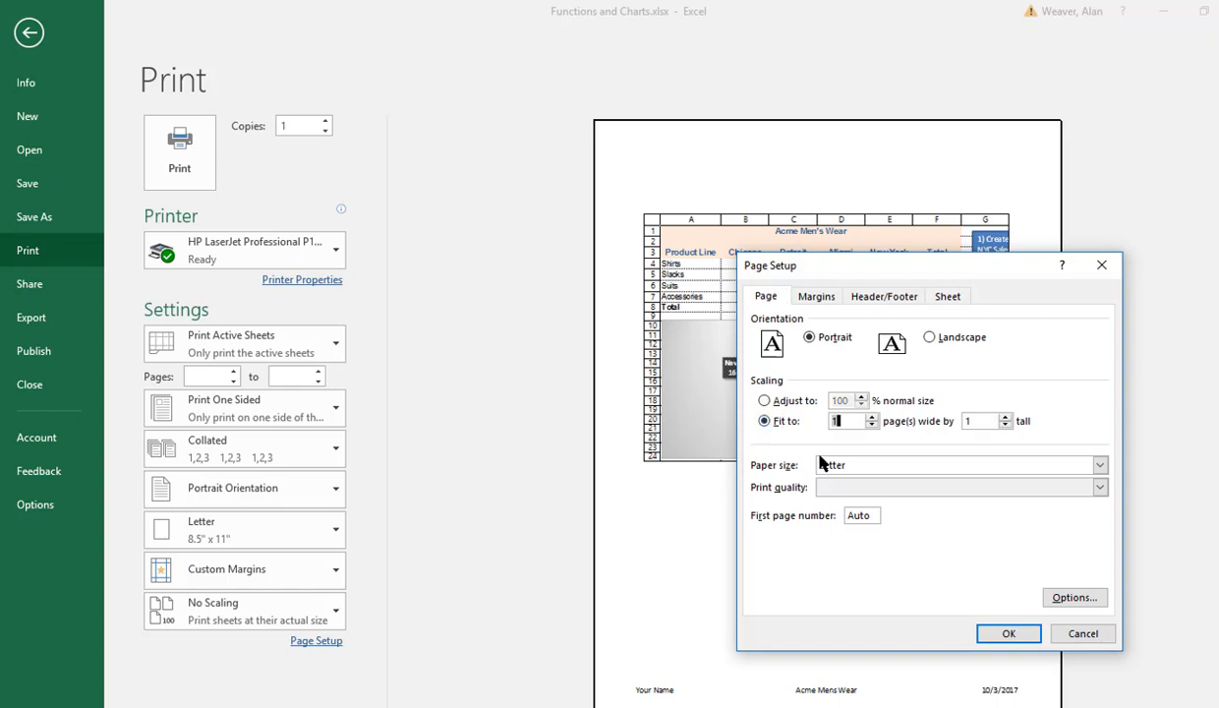
left_click(931, 338)
Exclude gridlines and row and column headings from the worksheet's printout, apply the page setup, and return to the worksheet.
left_click(950, 297)
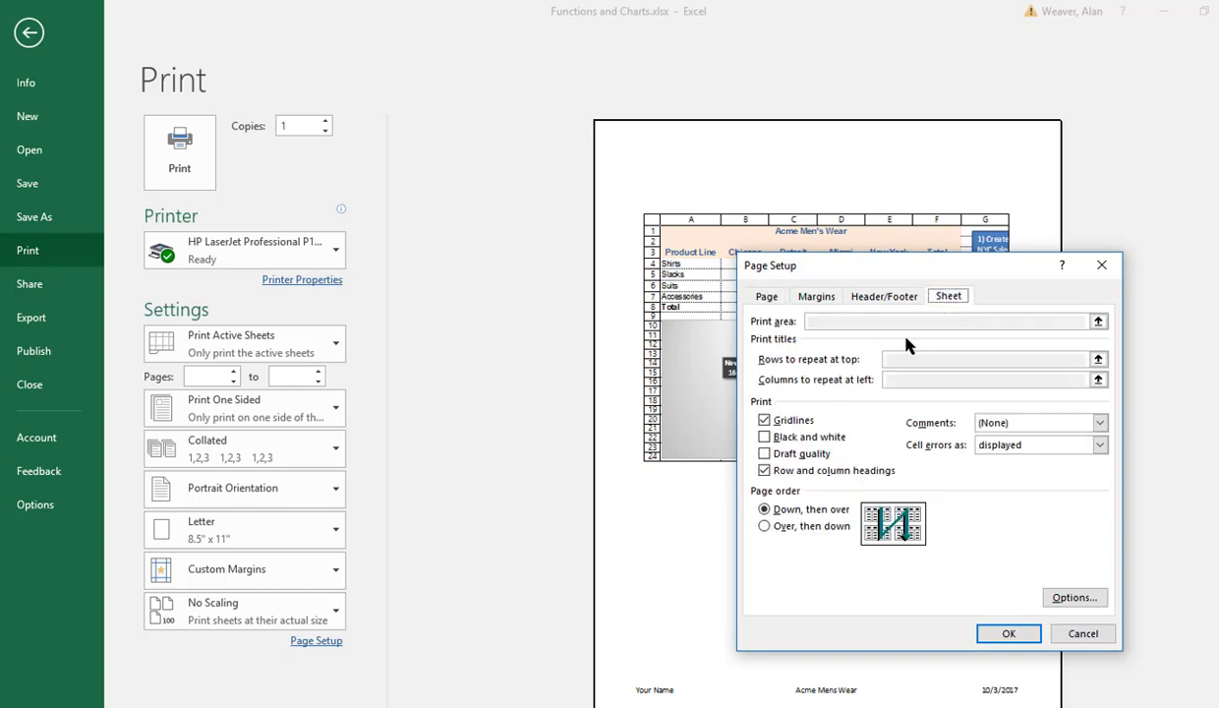
left_click(765, 420)
left_click(764, 421)
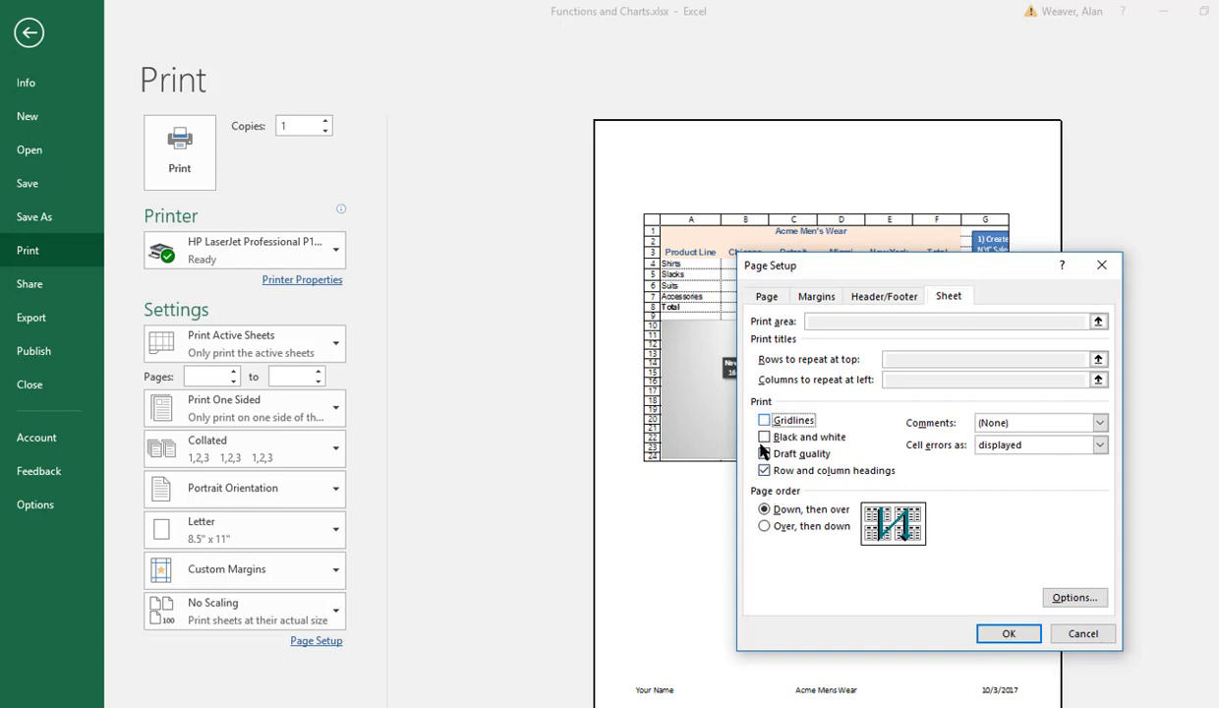
left_click(764, 470)
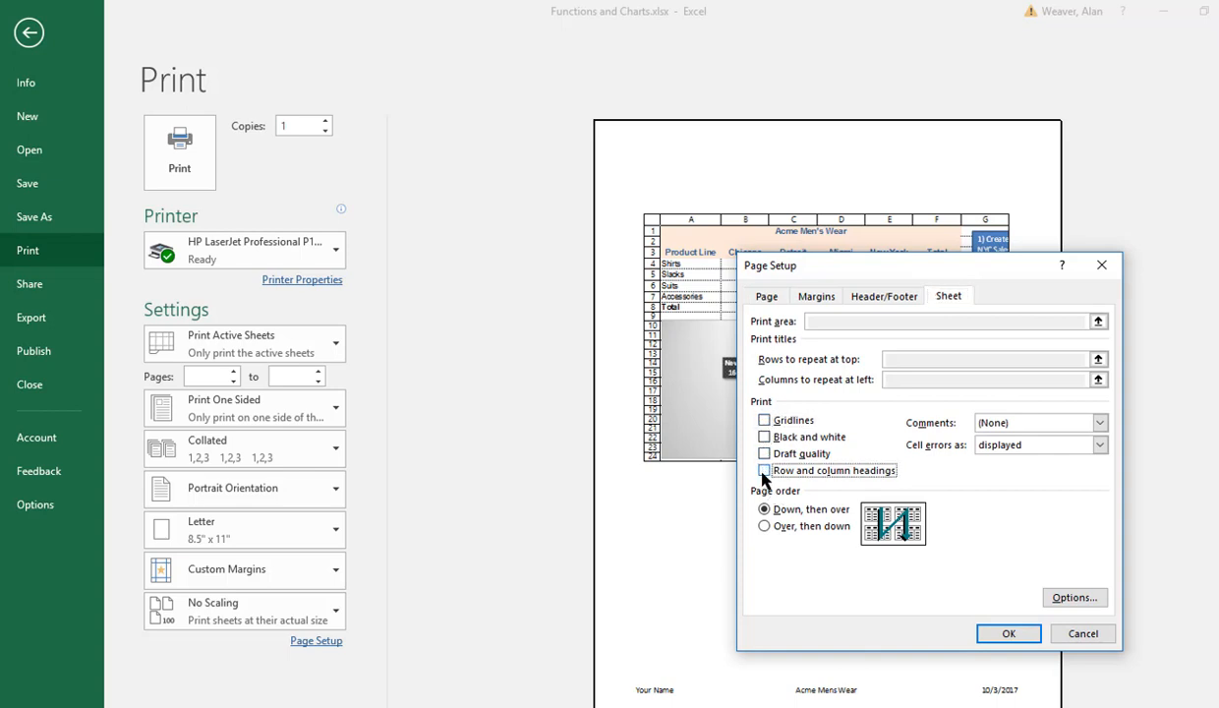
left_click(1013, 634)
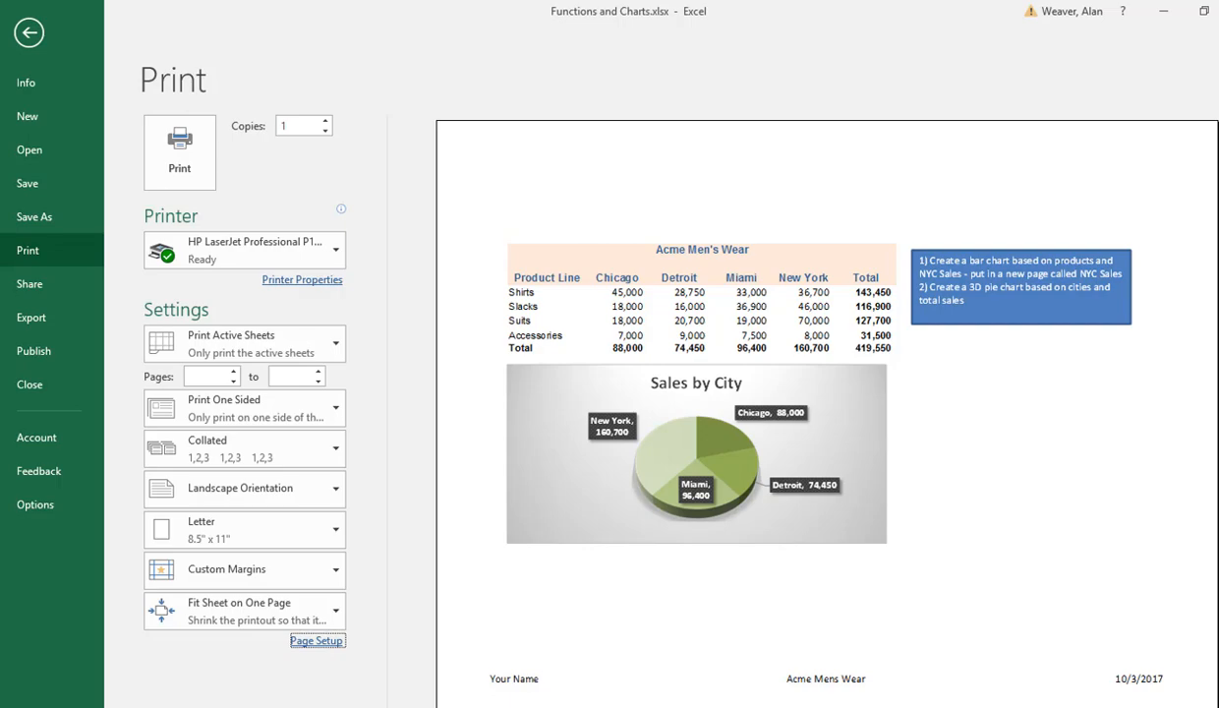
key("Escape")
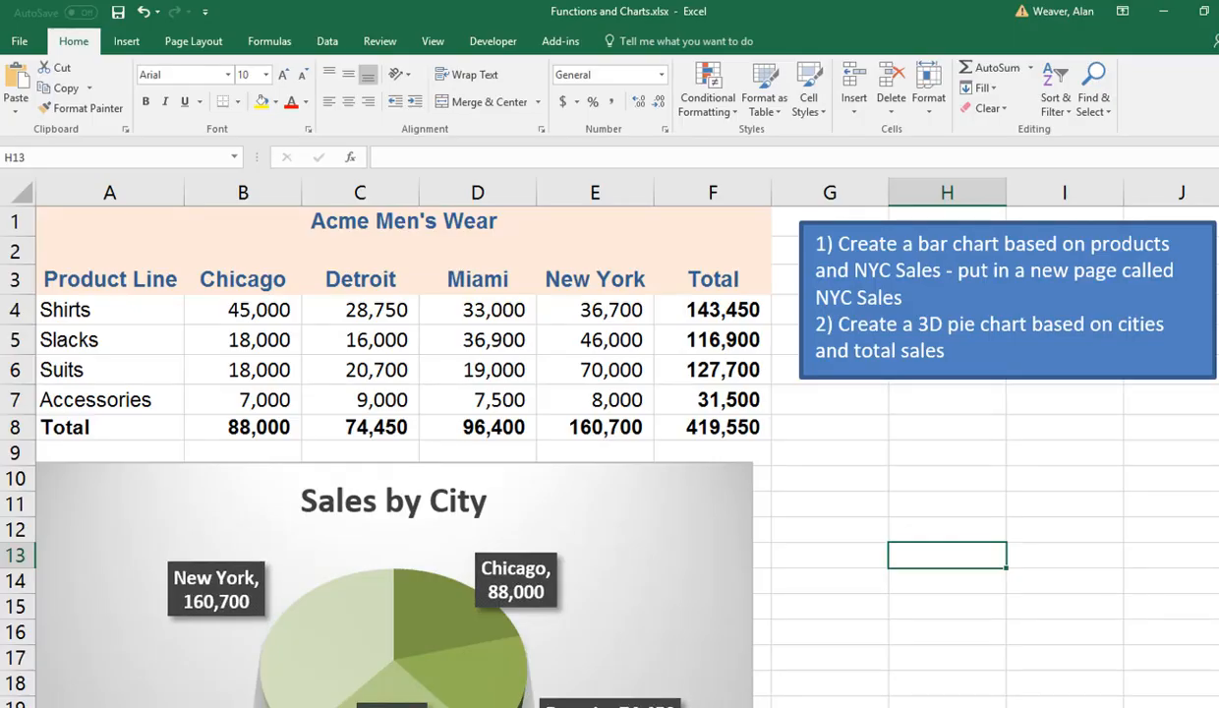